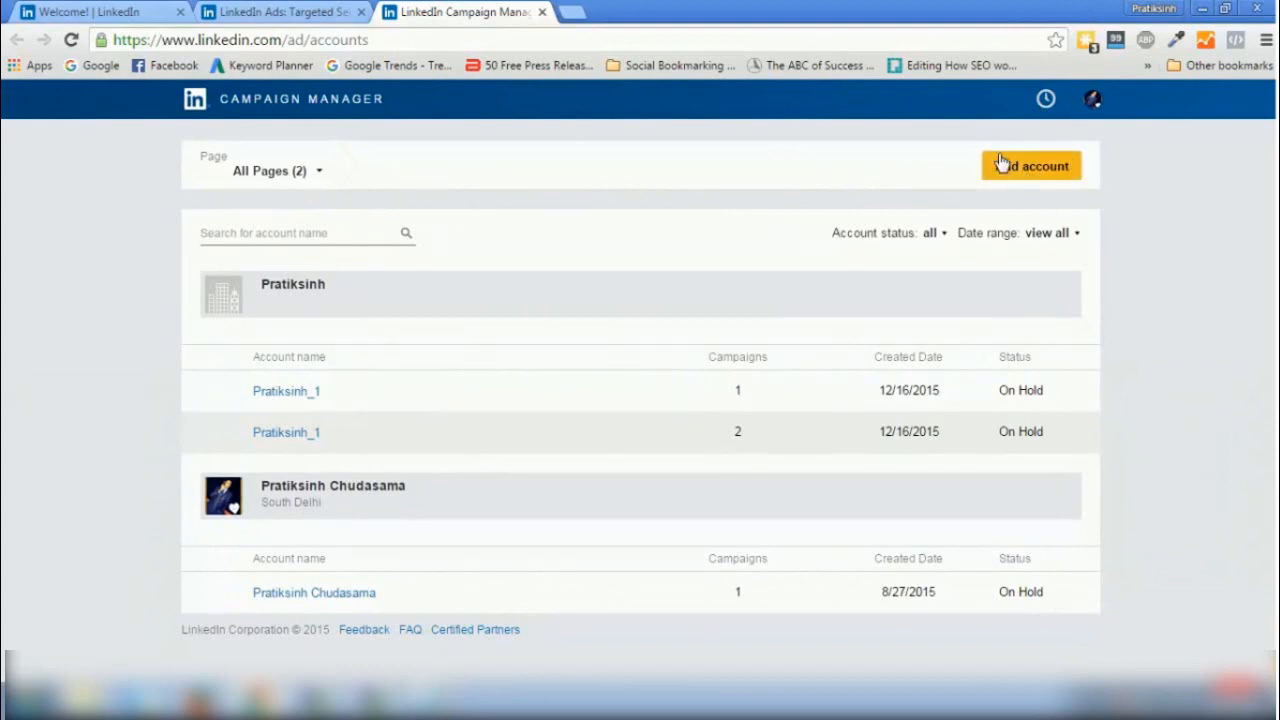
From the LinkedIn Ads page, open the advertising and marketing solutions page in a new tab and review its ad products
left_click(290, 11)
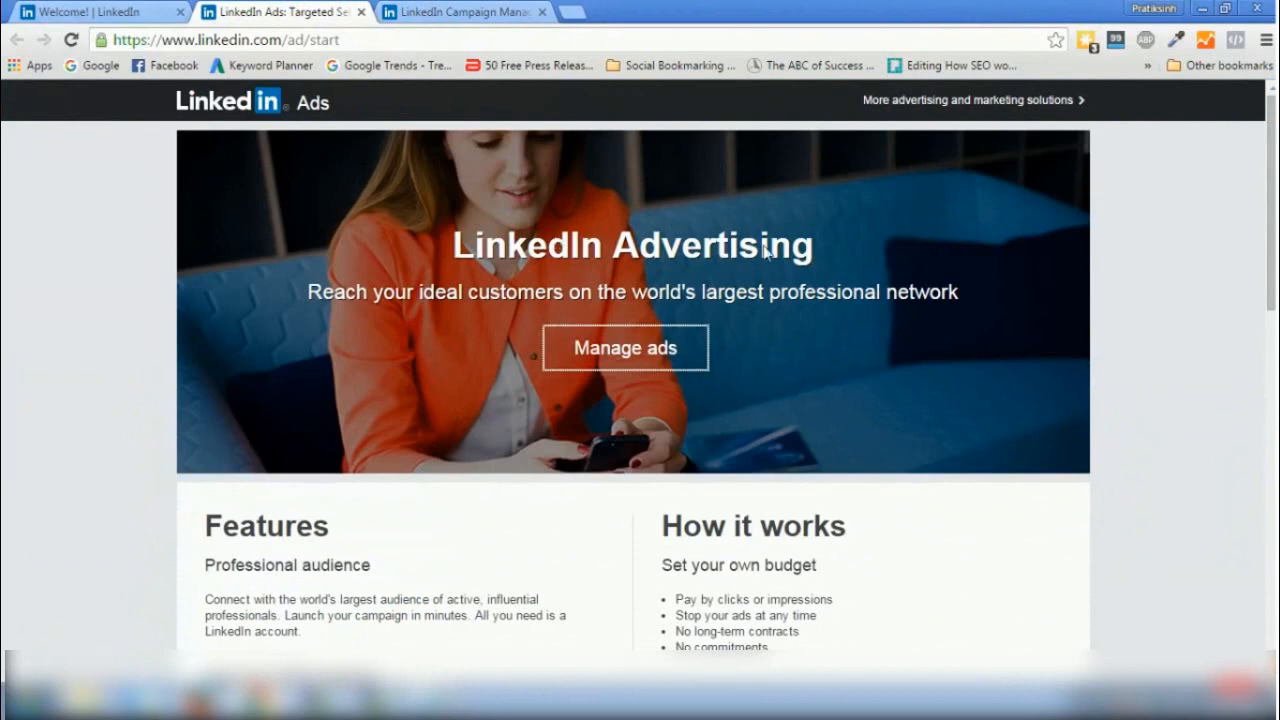
right_click(918, 107)
left_click(932, 114)
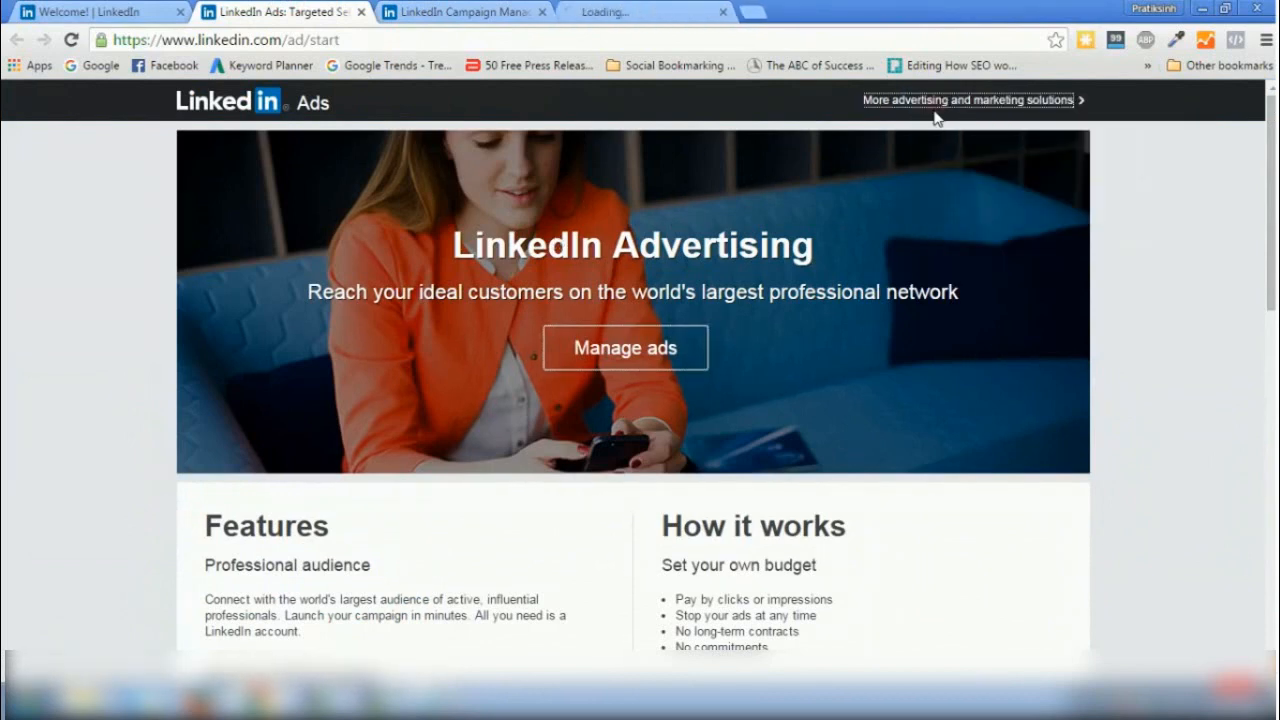
left_click(660, 9)
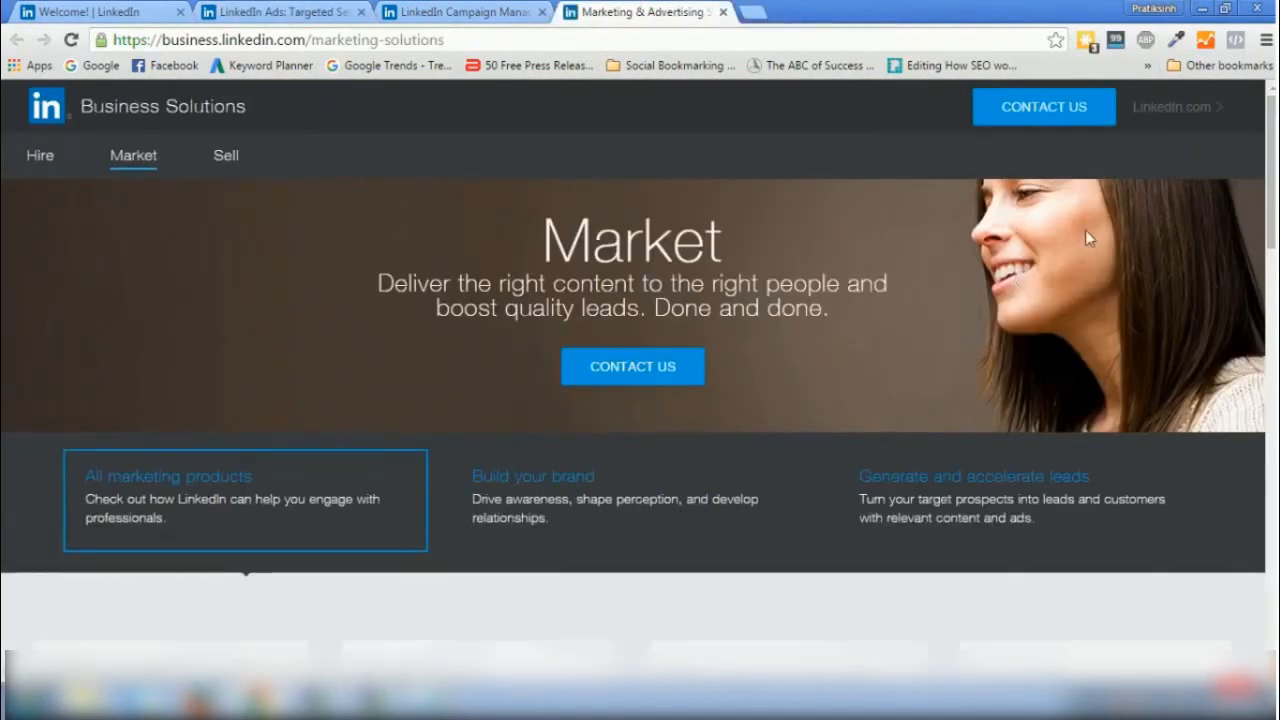
left_click_drag(1266, 160, 1270, 267)
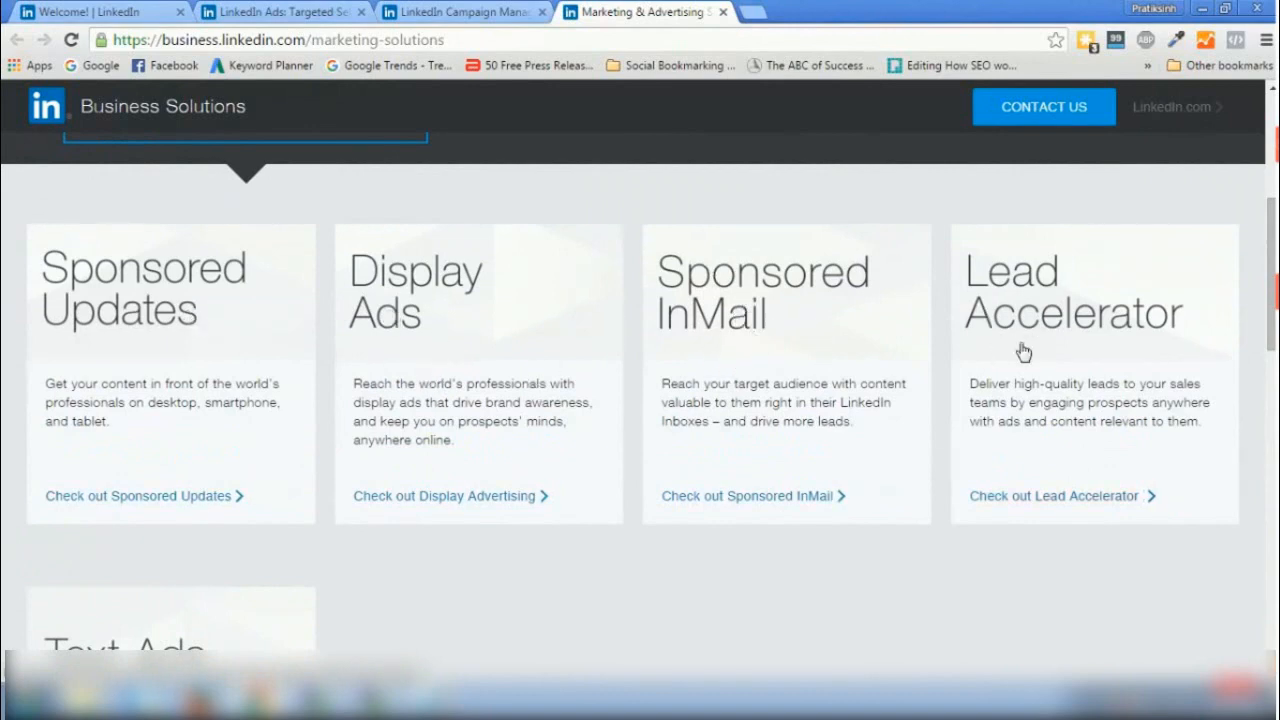
scroll(757, 274, "down", 3)
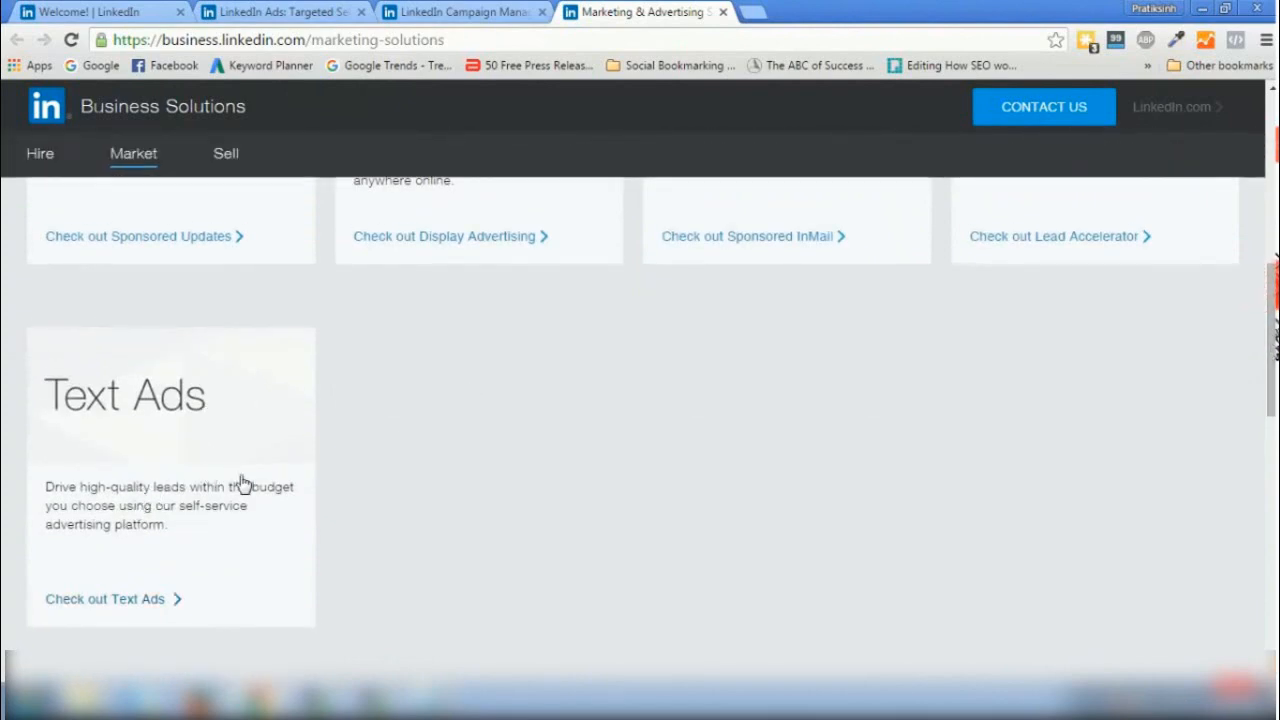
left_click_drag(1272, 340, 1272, 299)
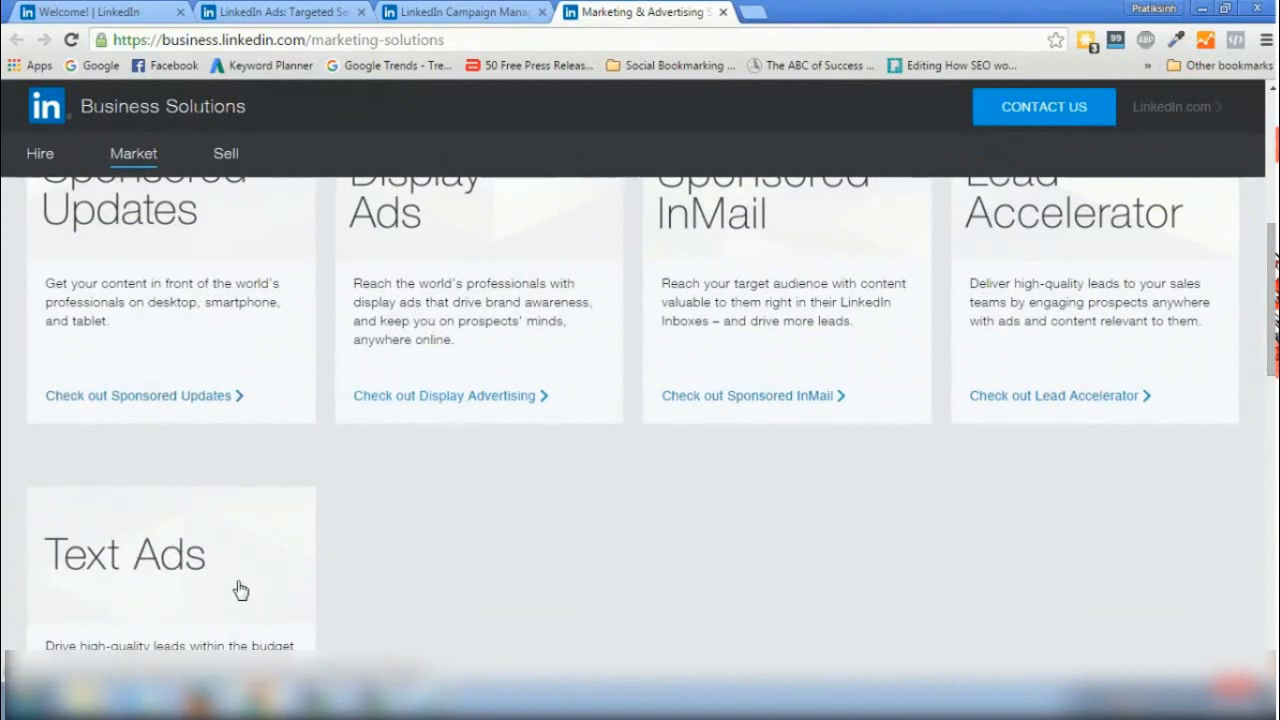
Open the LinkedIn home feed in a new tab and find the sponsored post from Boost The News
left_click(752, 12)
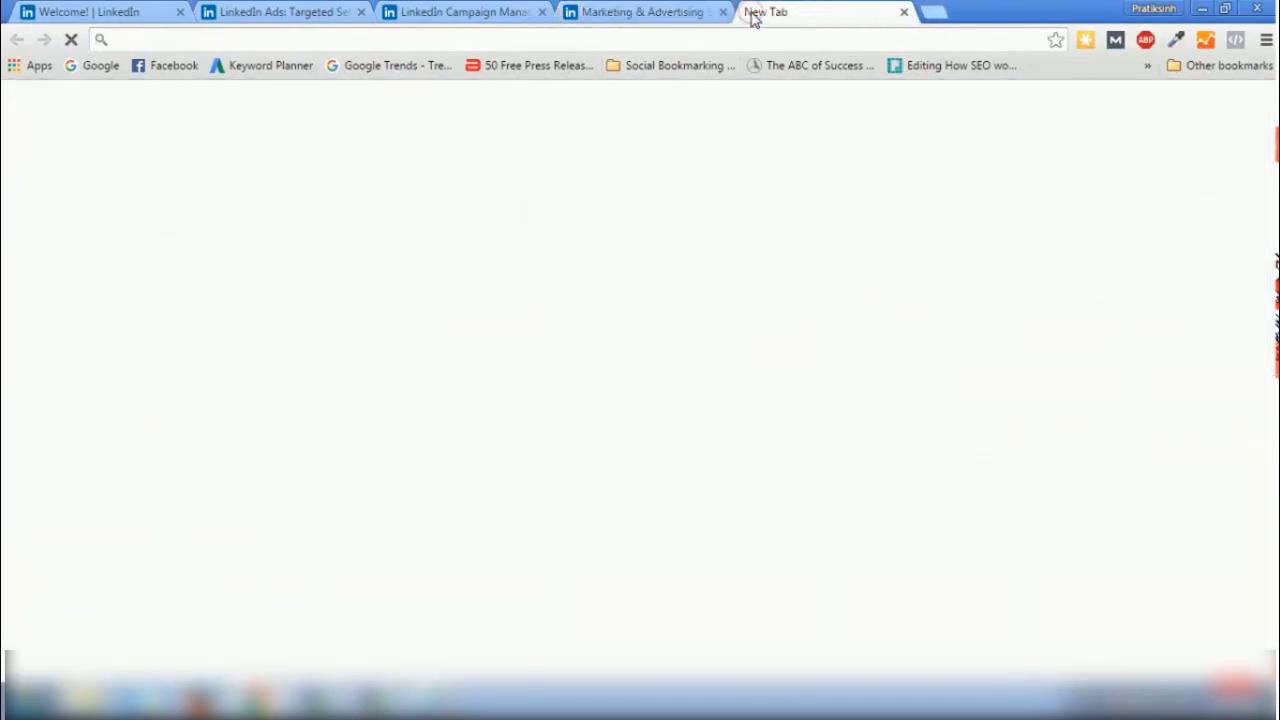
type("linked")
key("Return")
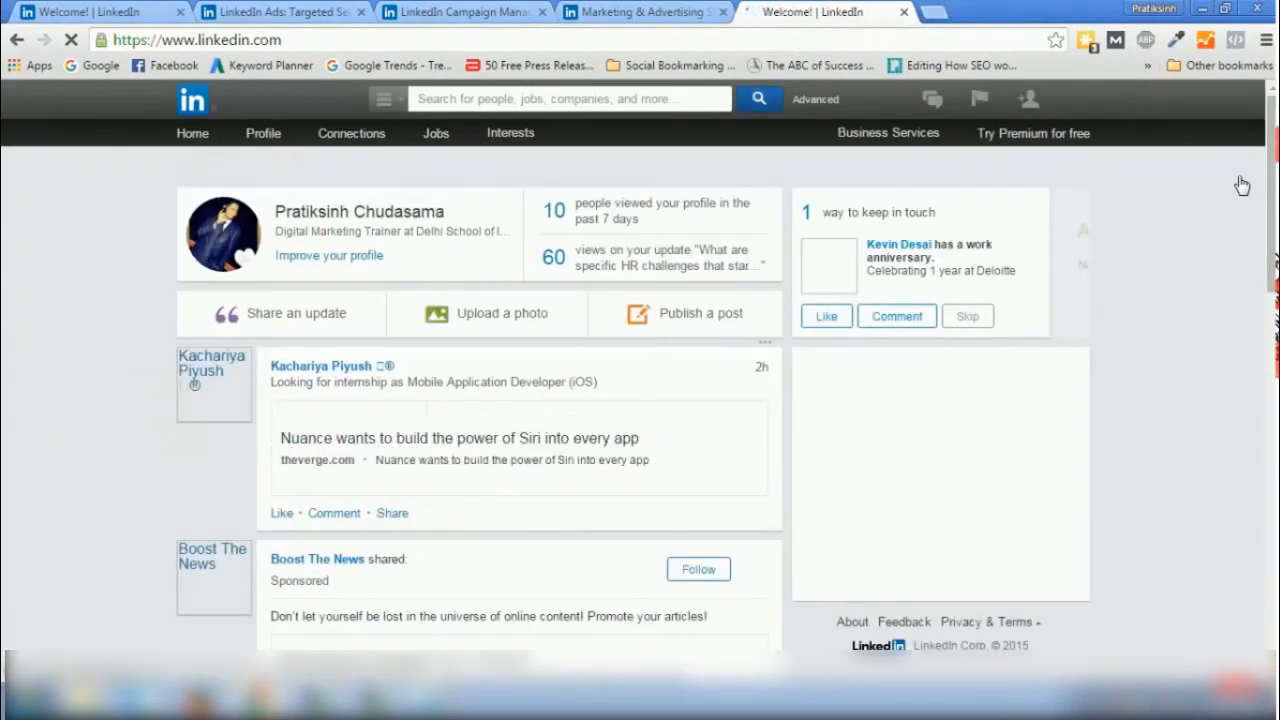
scroll(1266, 172, "down", 1)
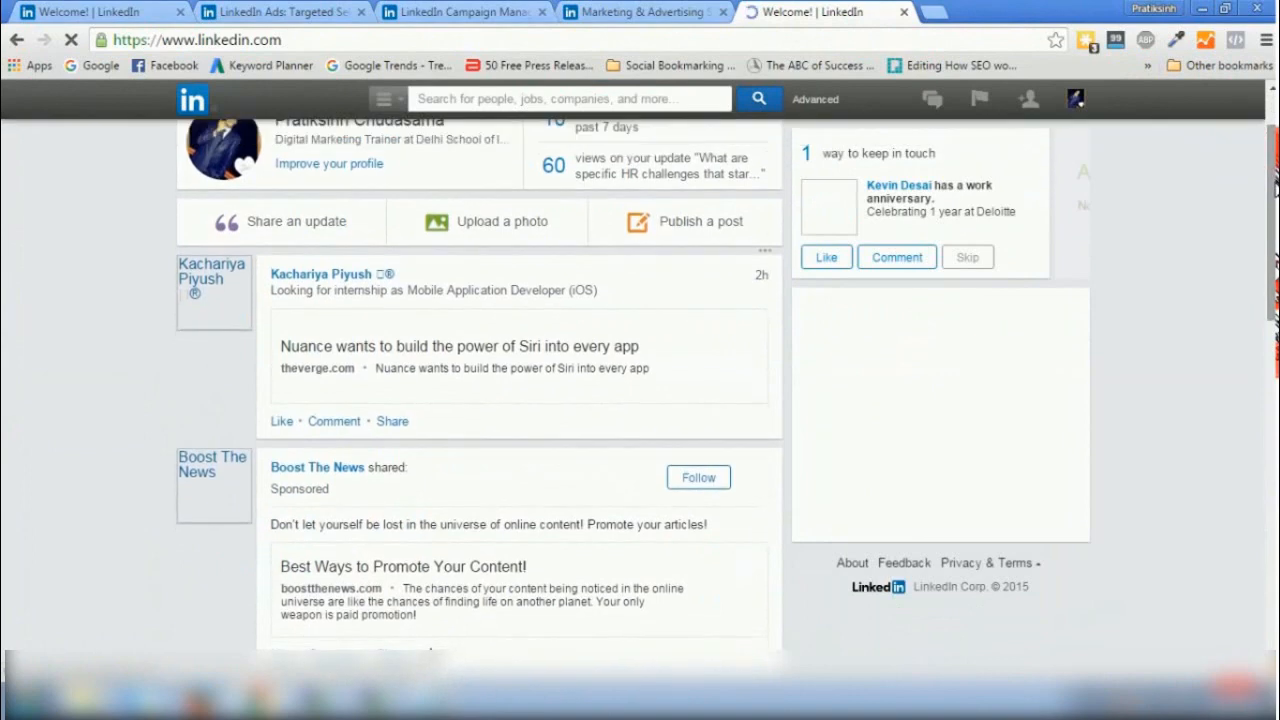
scroll(1272, 183, "down", 1)
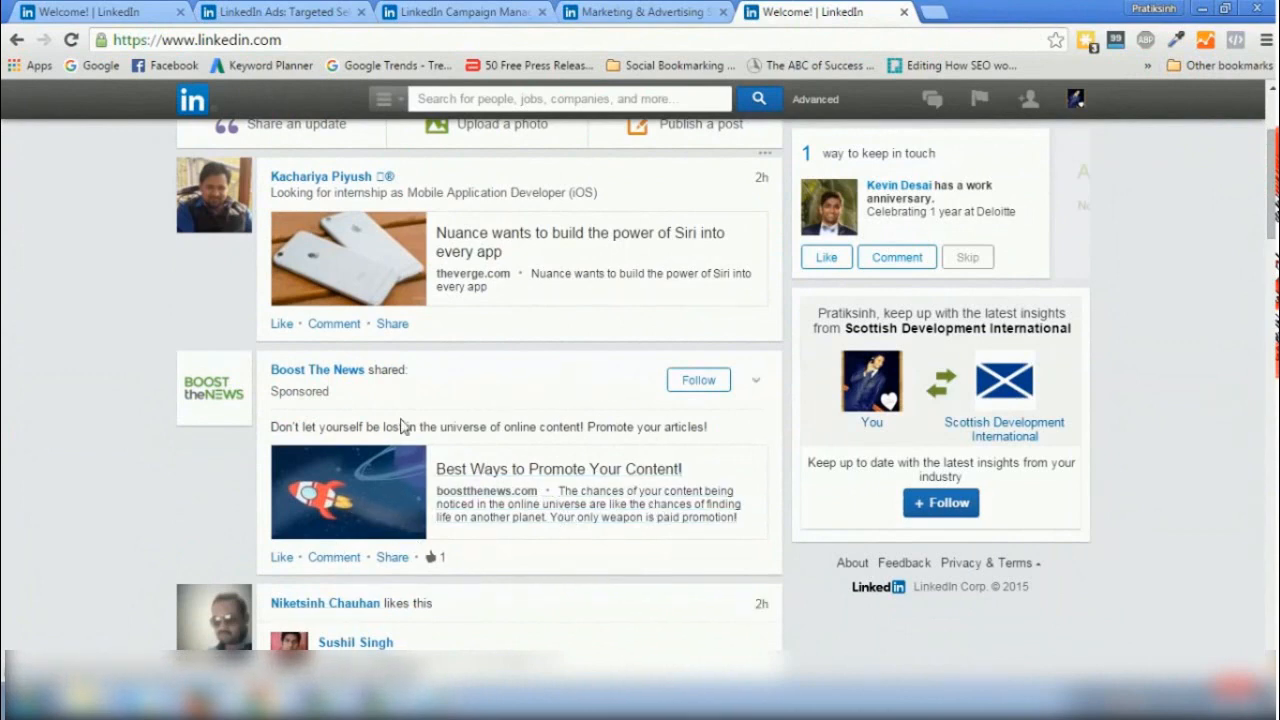
Open the Boost The News company page in a new tab, close the feed tab, and look through the company's recent updates
right_click(335, 373)
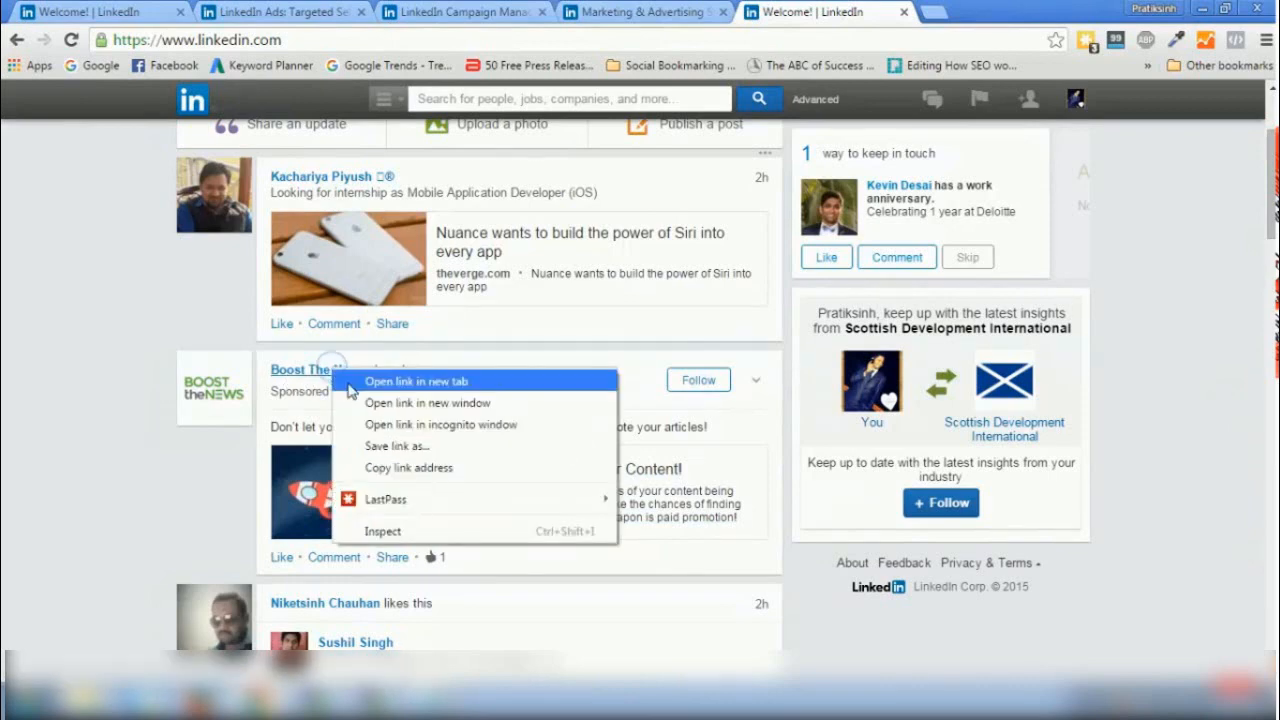
left_click(350, 382)
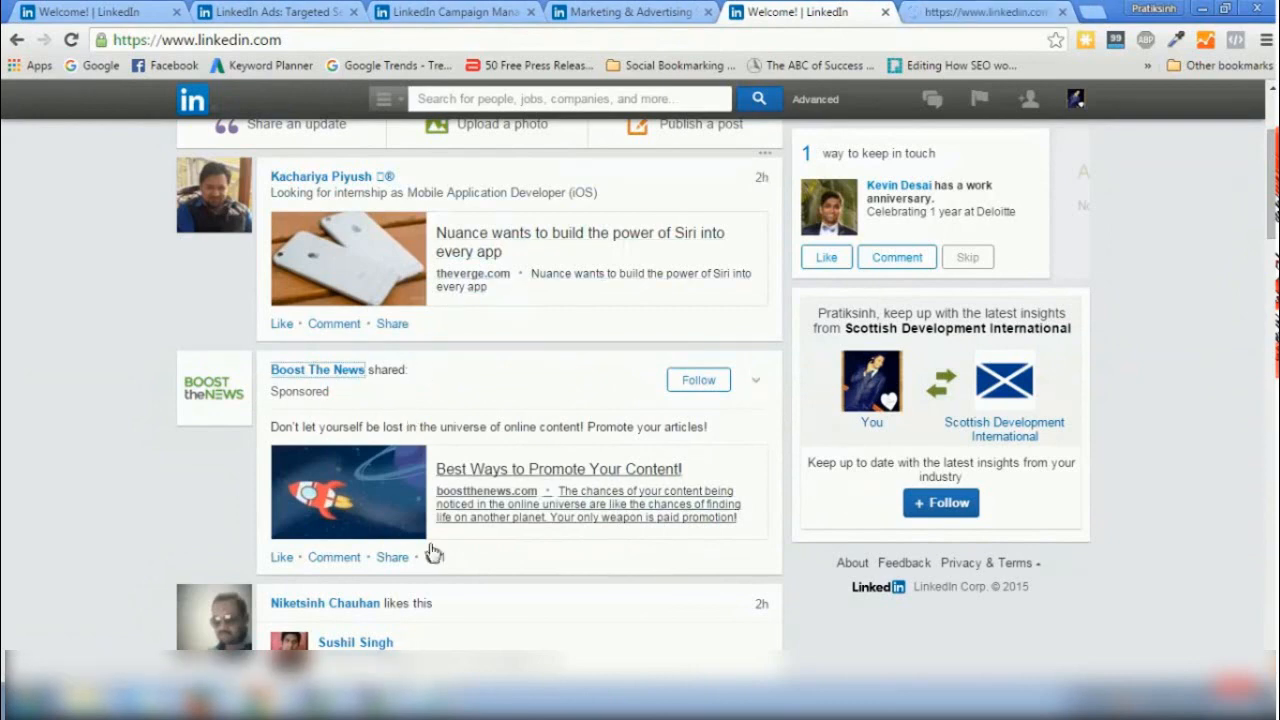
left_click(885, 12)
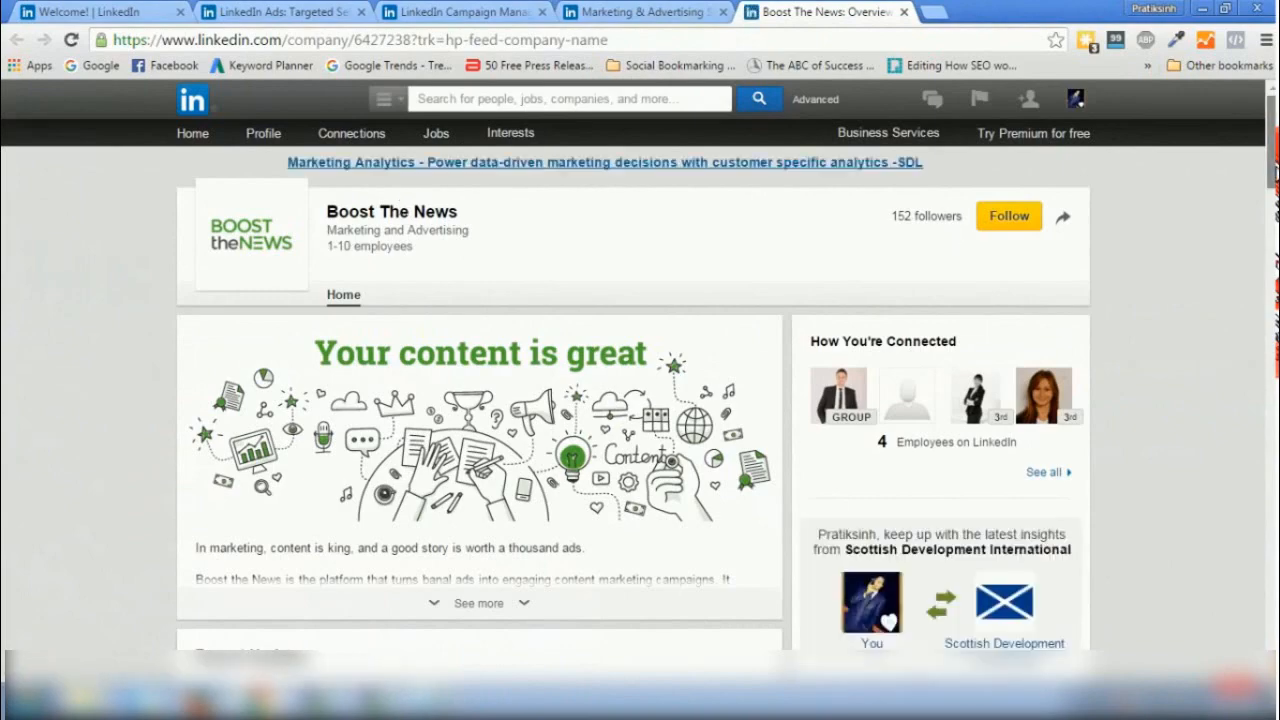
scroll(640, 400, "down", 12)
scroll(640, 400, "up", 9)
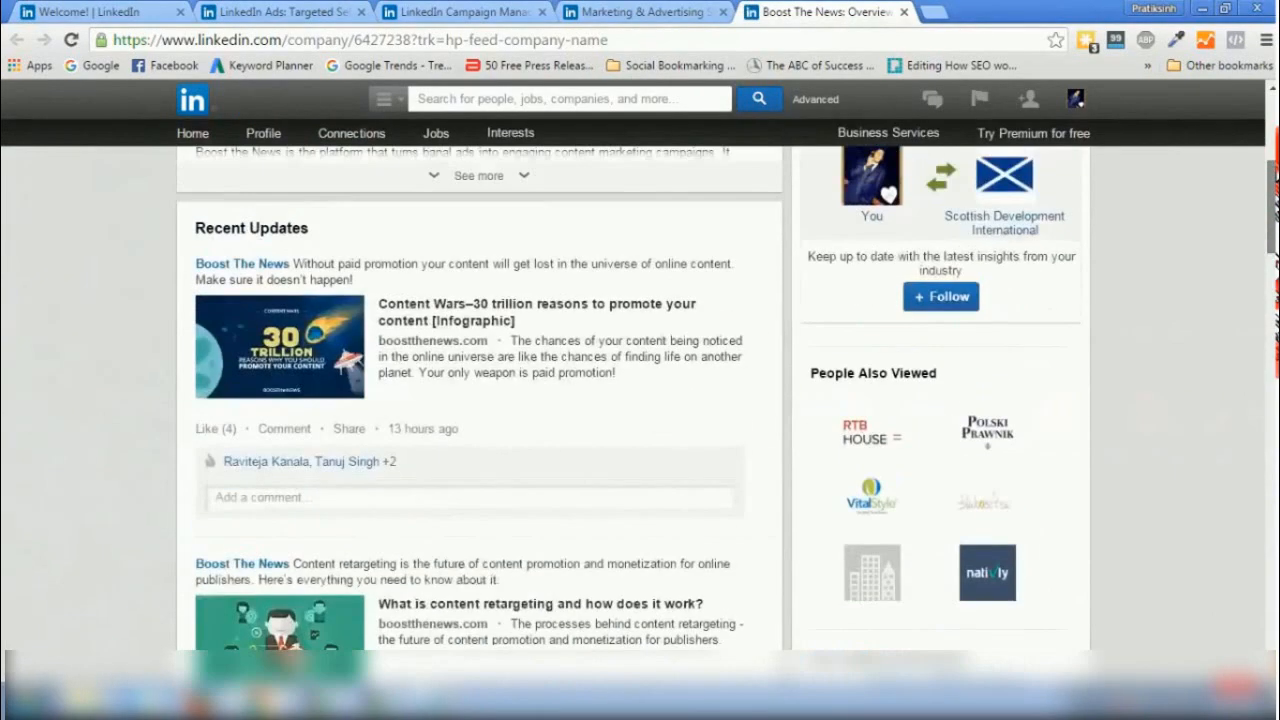
scroll(640, 400, "up", 4)
Reopen the closed LinkedIn home feed tab, and close the blank tab and the Boost The News tab
left_click(940, 11)
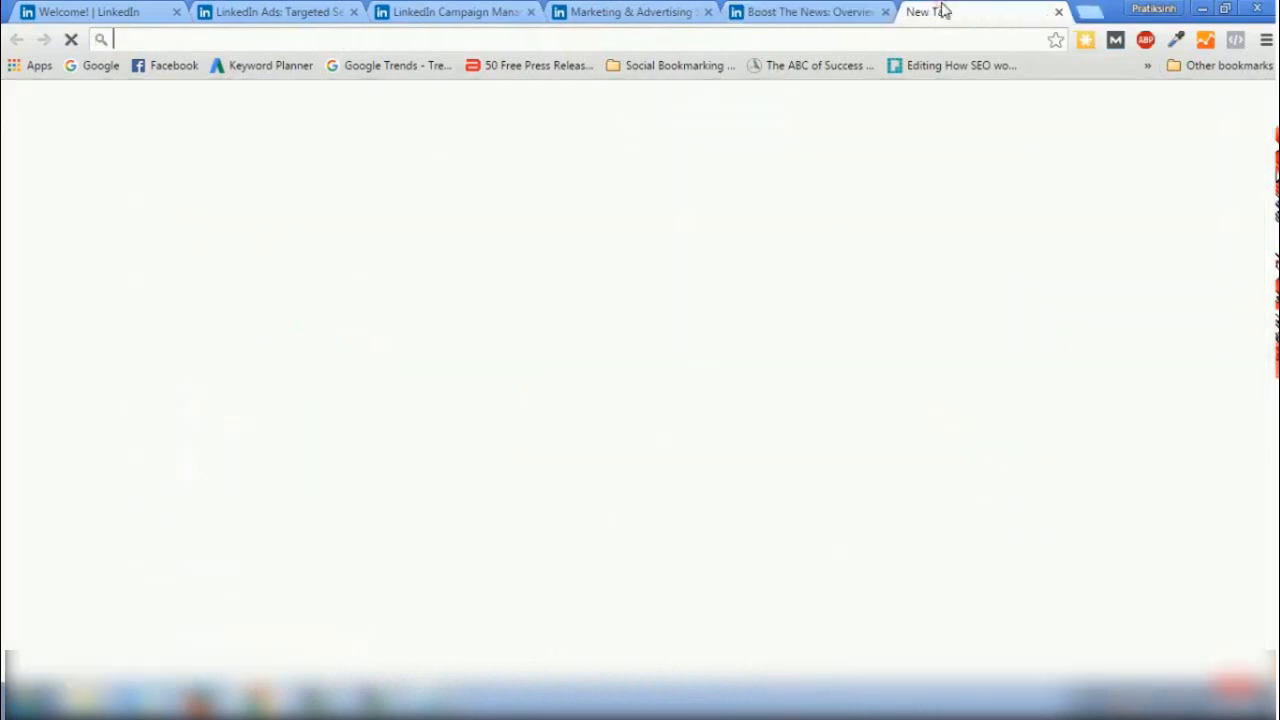
right_click(938, 10)
left_click(993, 222)
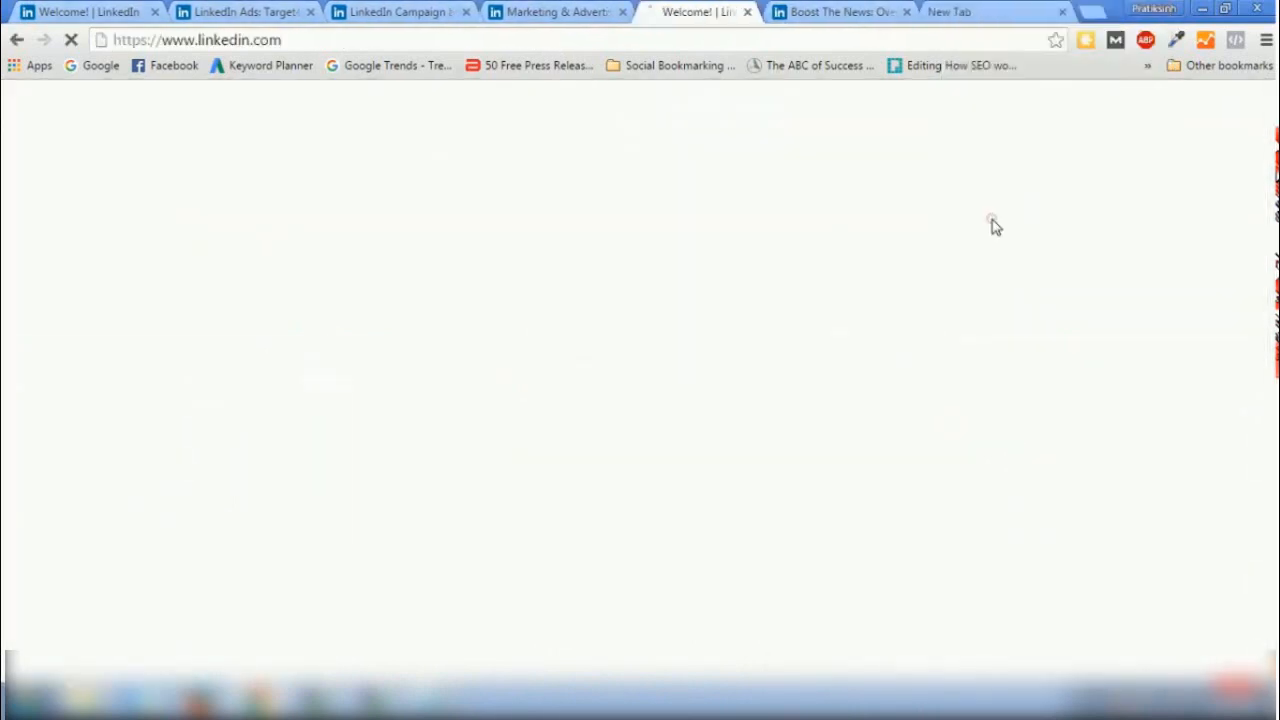
left_click(1062, 12)
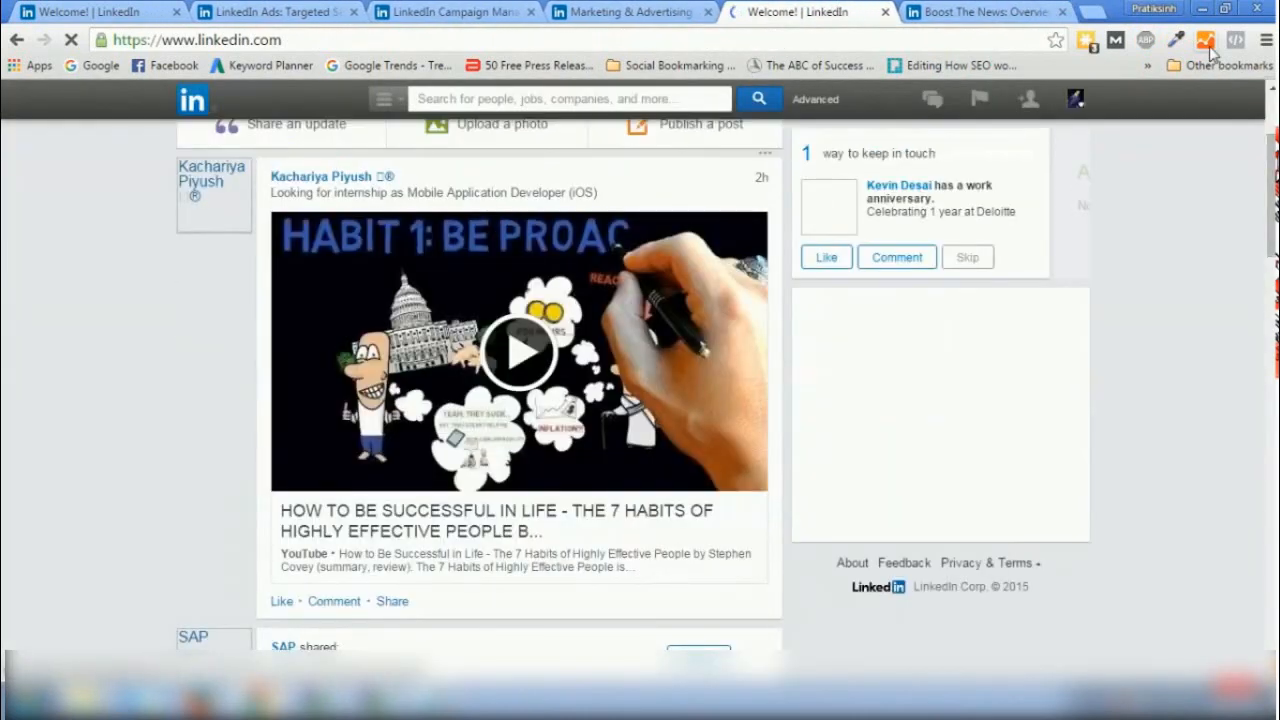
left_click_drag(1272, 156, 1272, 222)
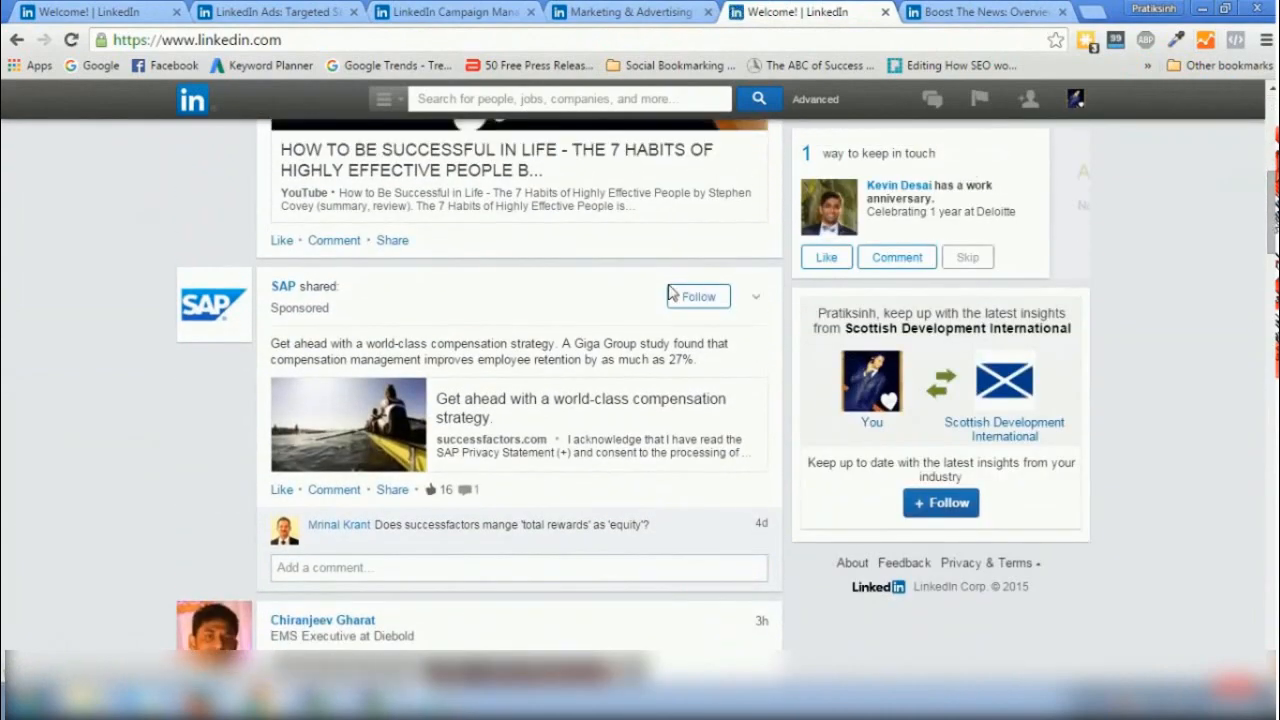
left_click(1062, 12)
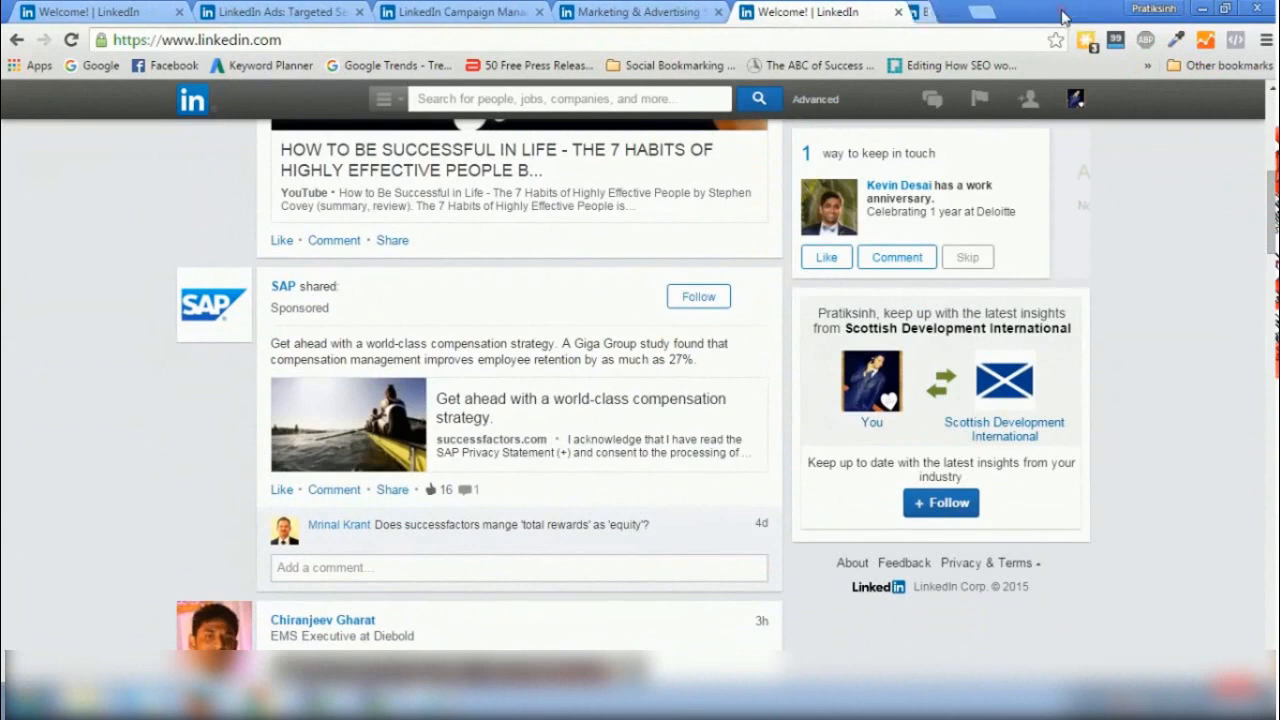
Open the SAP company page in a new tab from SAP's sponsored post in the feed
mouse_move(294, 301)
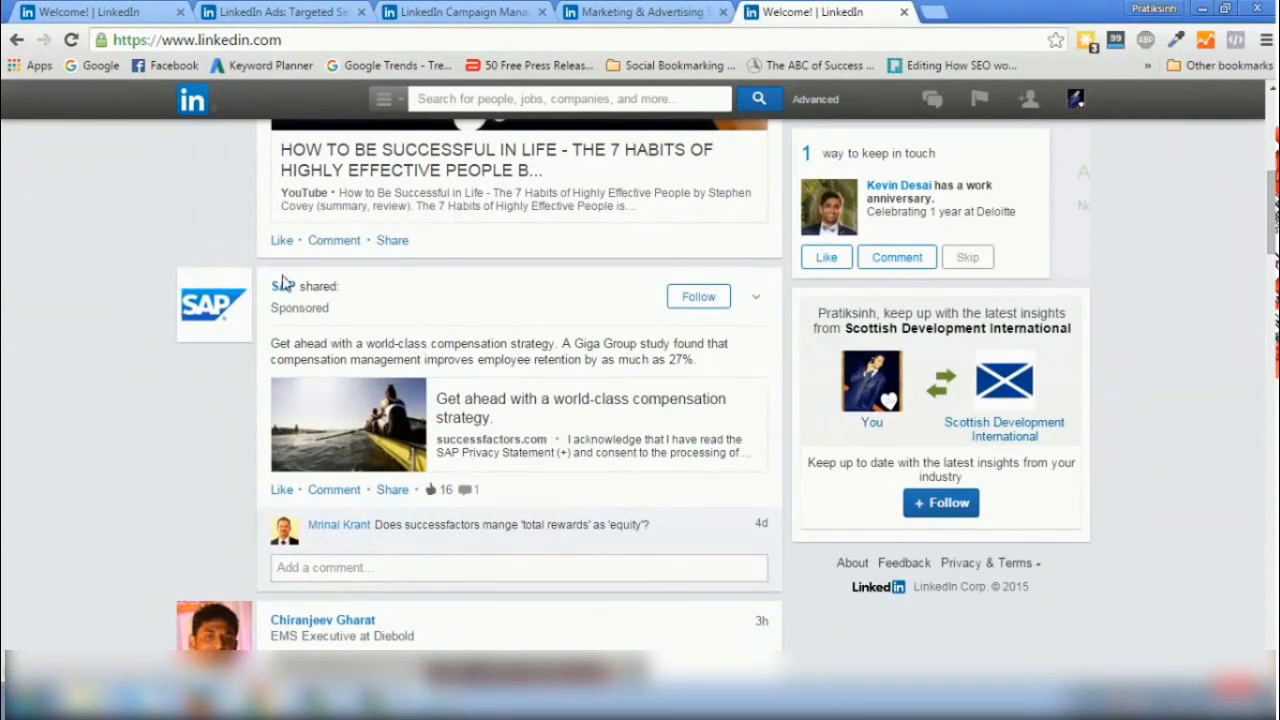
right_click(282, 287)
left_click(294, 301)
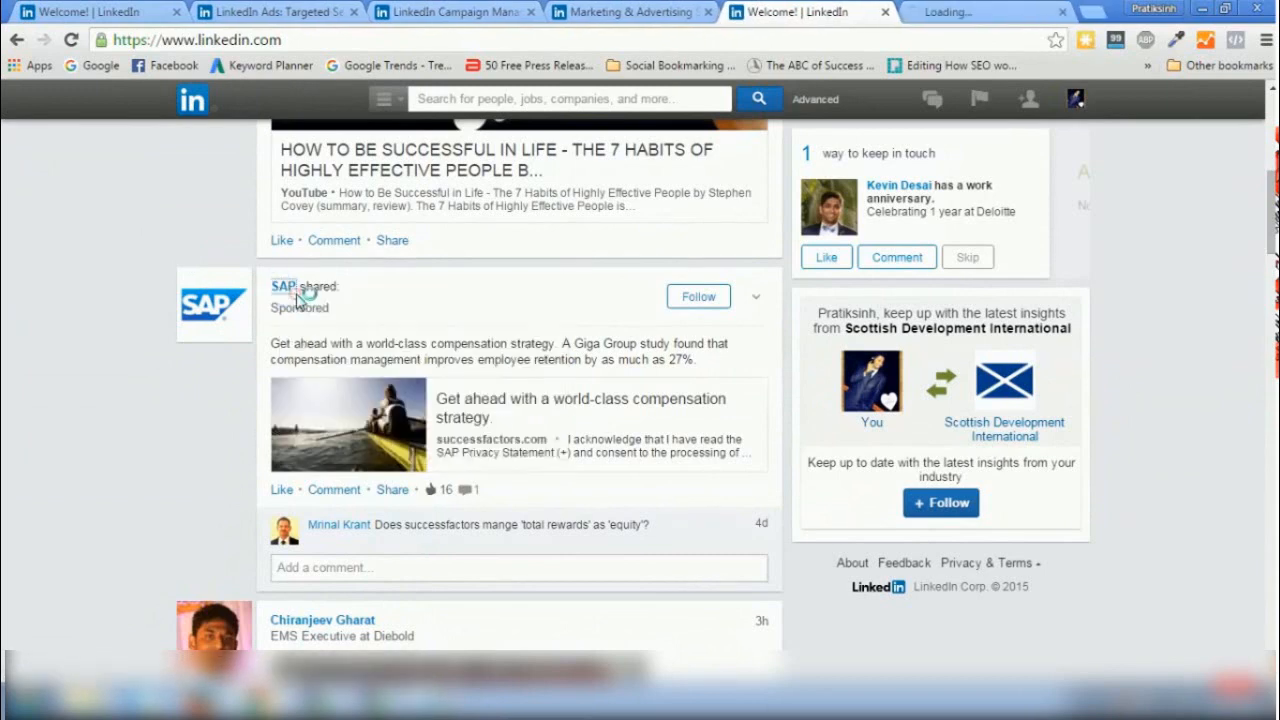
left_click(950, 12)
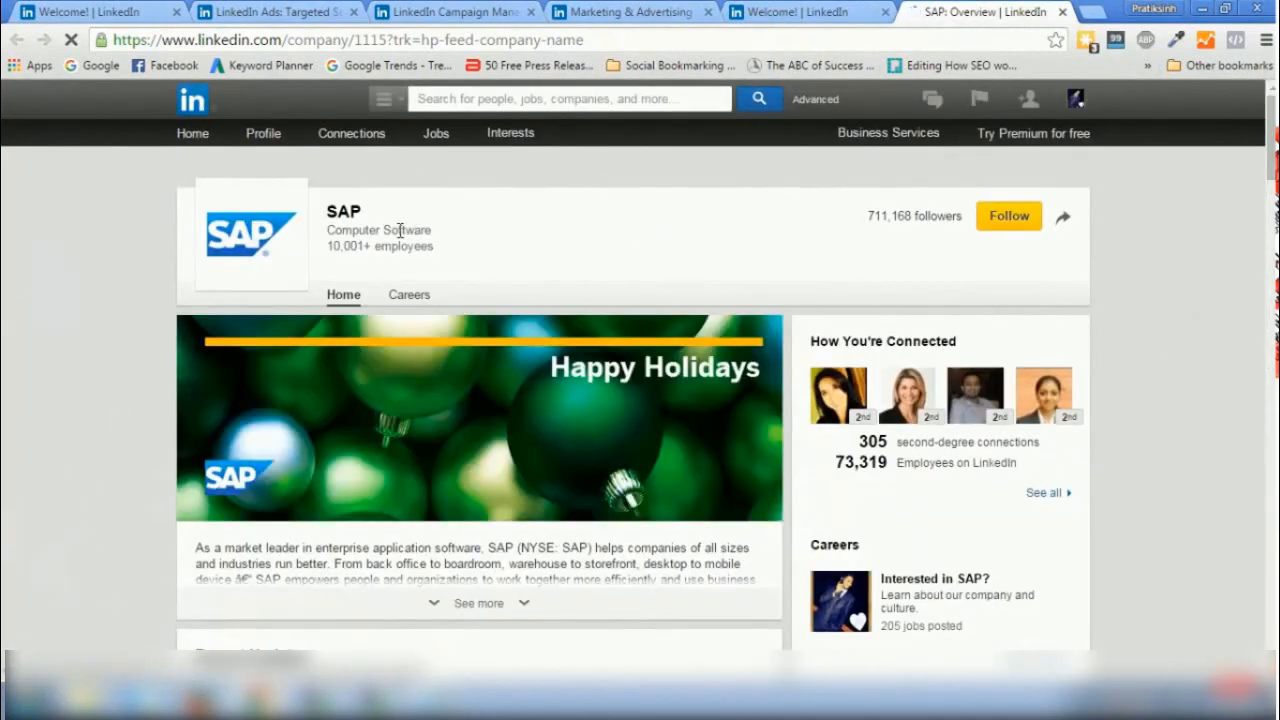
Compare SAP's sponsored post in the feed with the recent updates on its company page
left_click(790, 12)
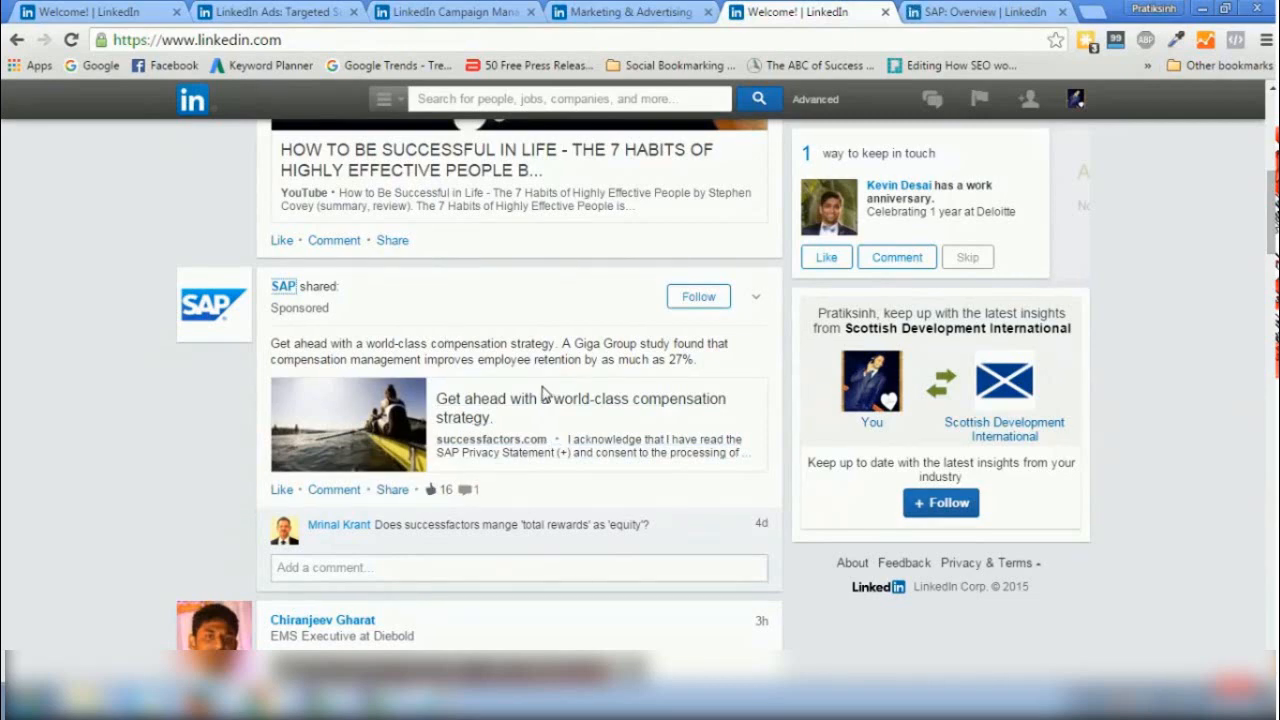
left_click(960, 10)
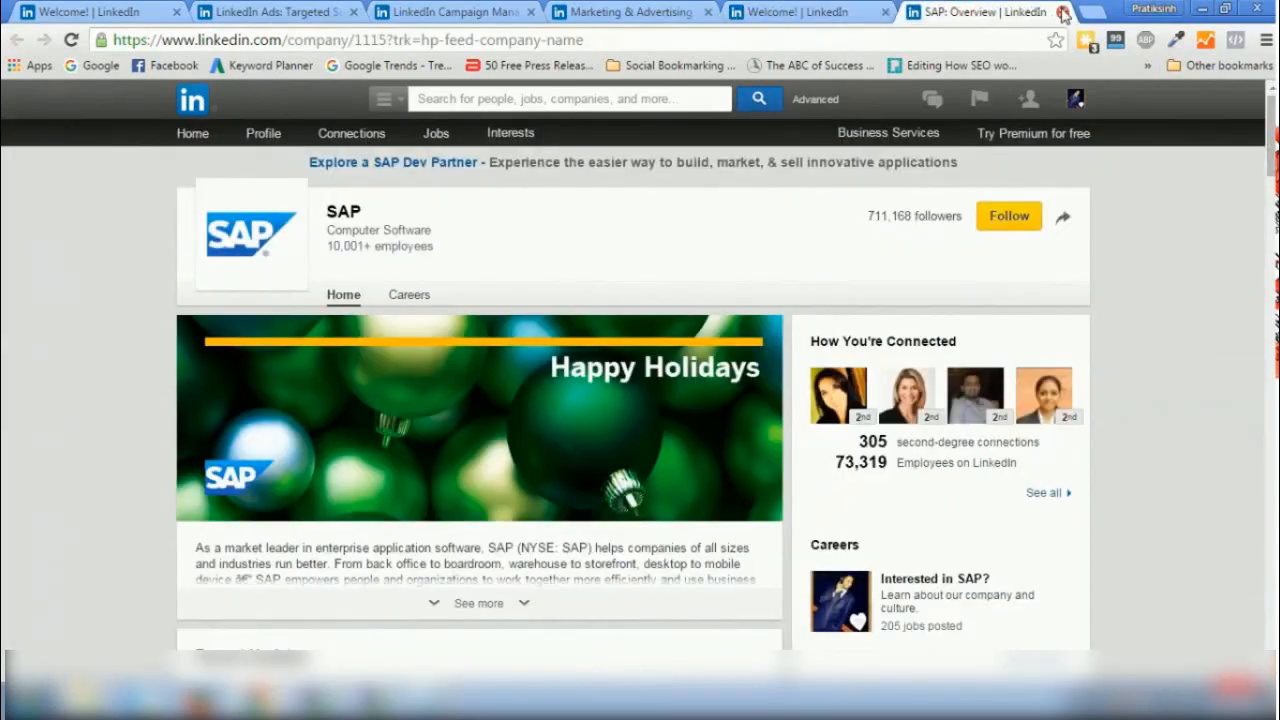
scroll(640, 400, "down", 10)
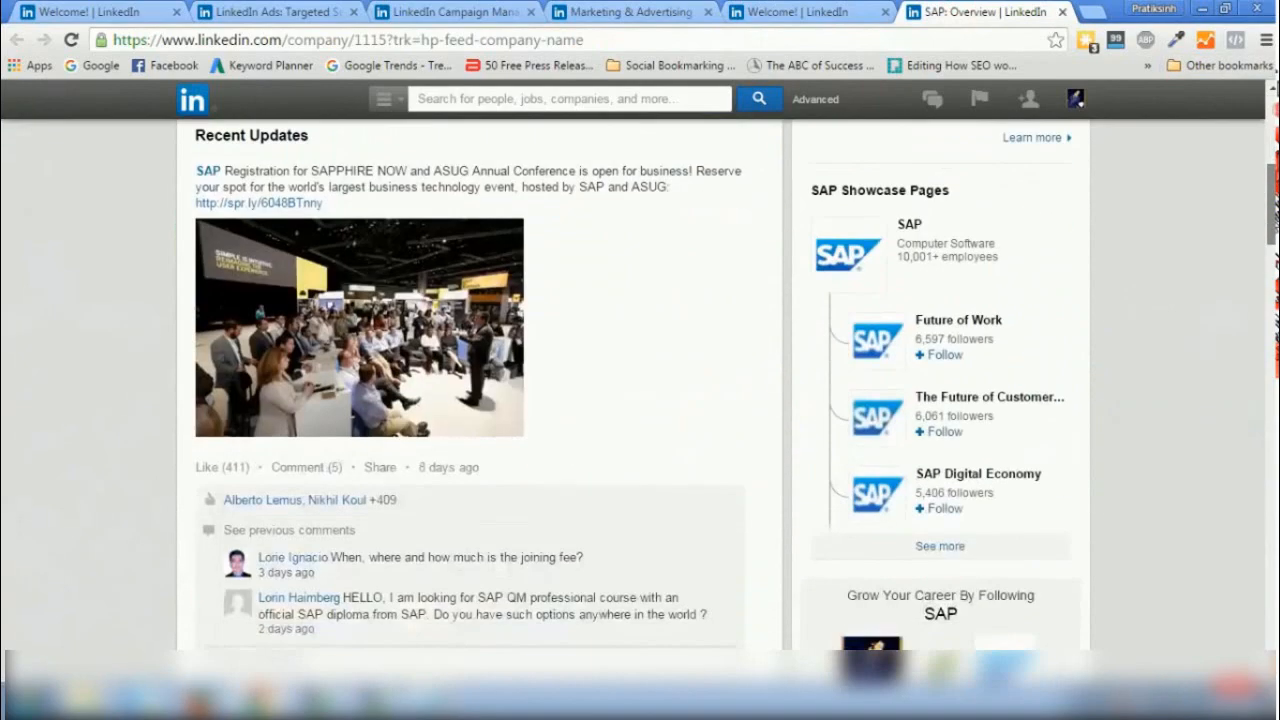
scroll(640, 400, "down", 6)
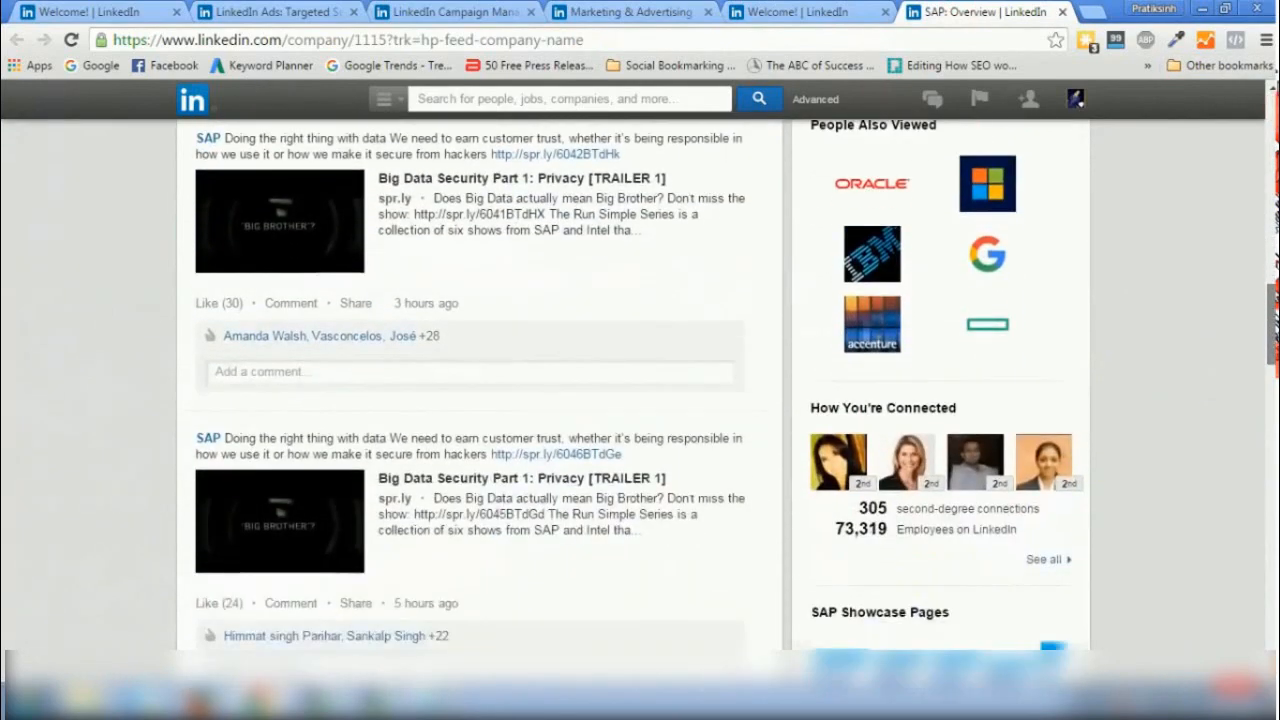
scroll(640, 400, "down", 3)
scroll(640, 400, "up", 10)
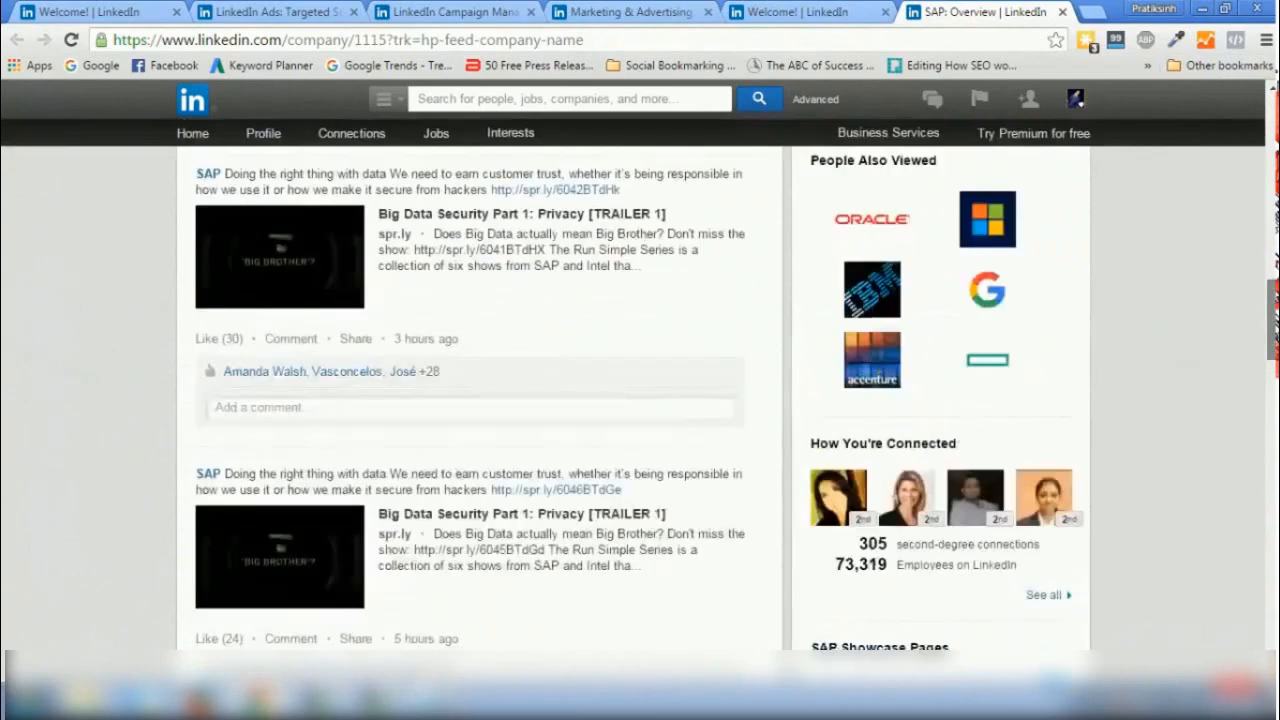
scroll(640, 400, "up", 3)
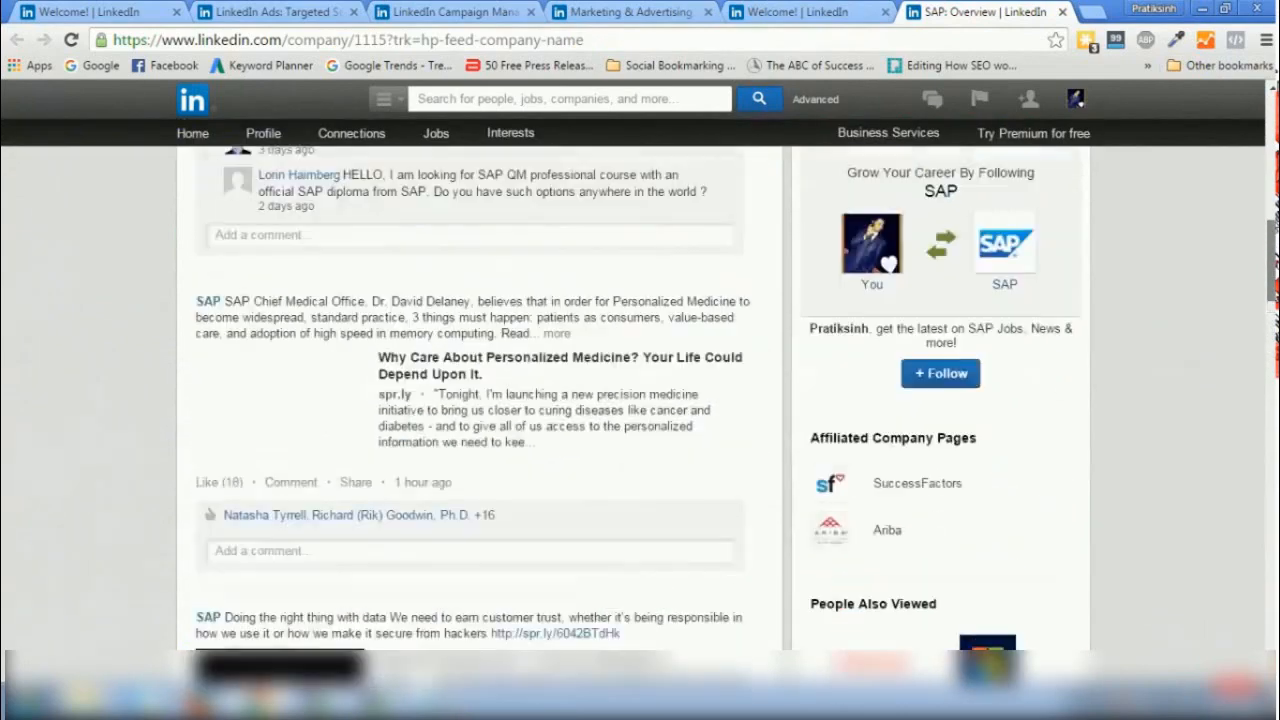
scroll(640, 400, "up", 5)
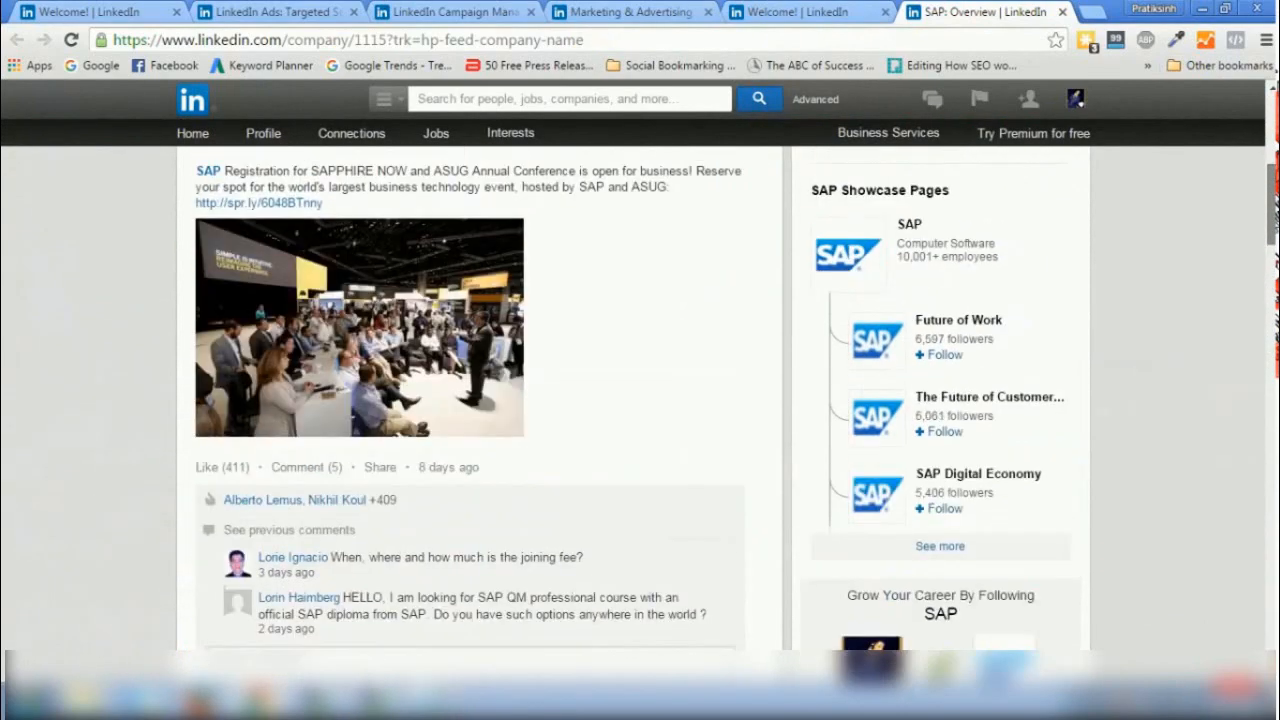
scroll(640, 400, "up", 5)
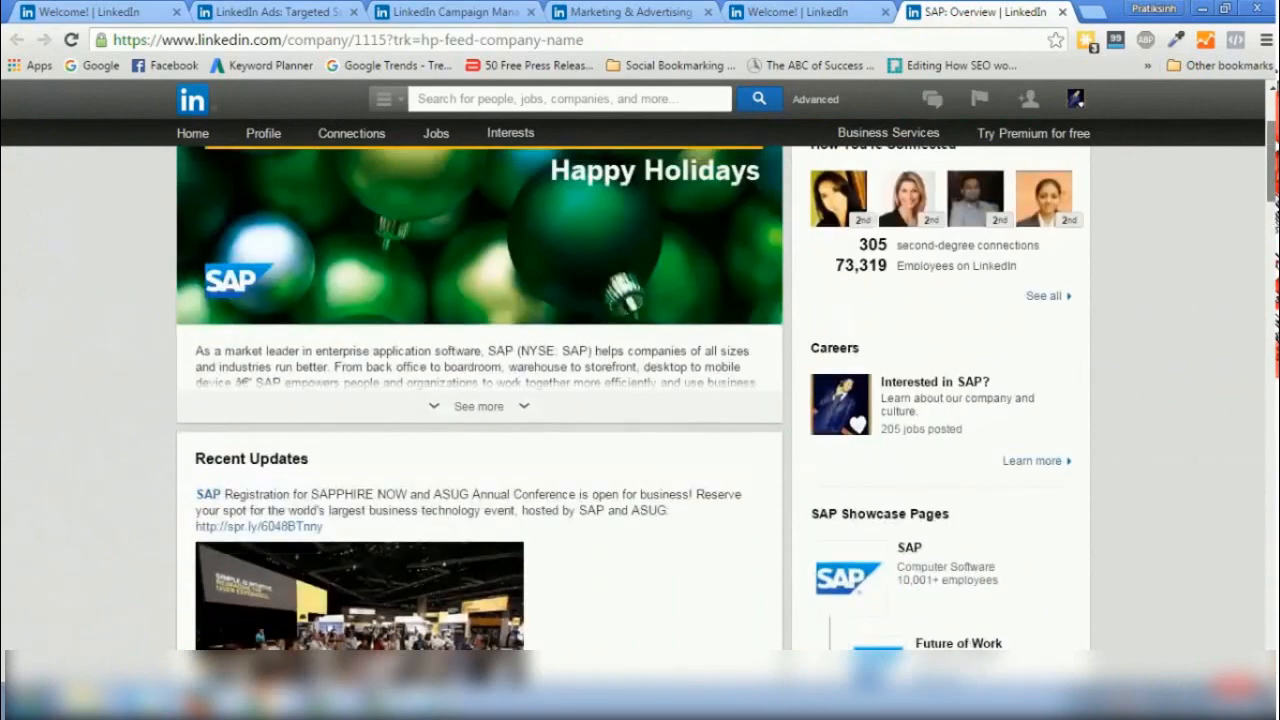
scroll(640, 400, "down", 1)
scroll(742, 340, "up", 1)
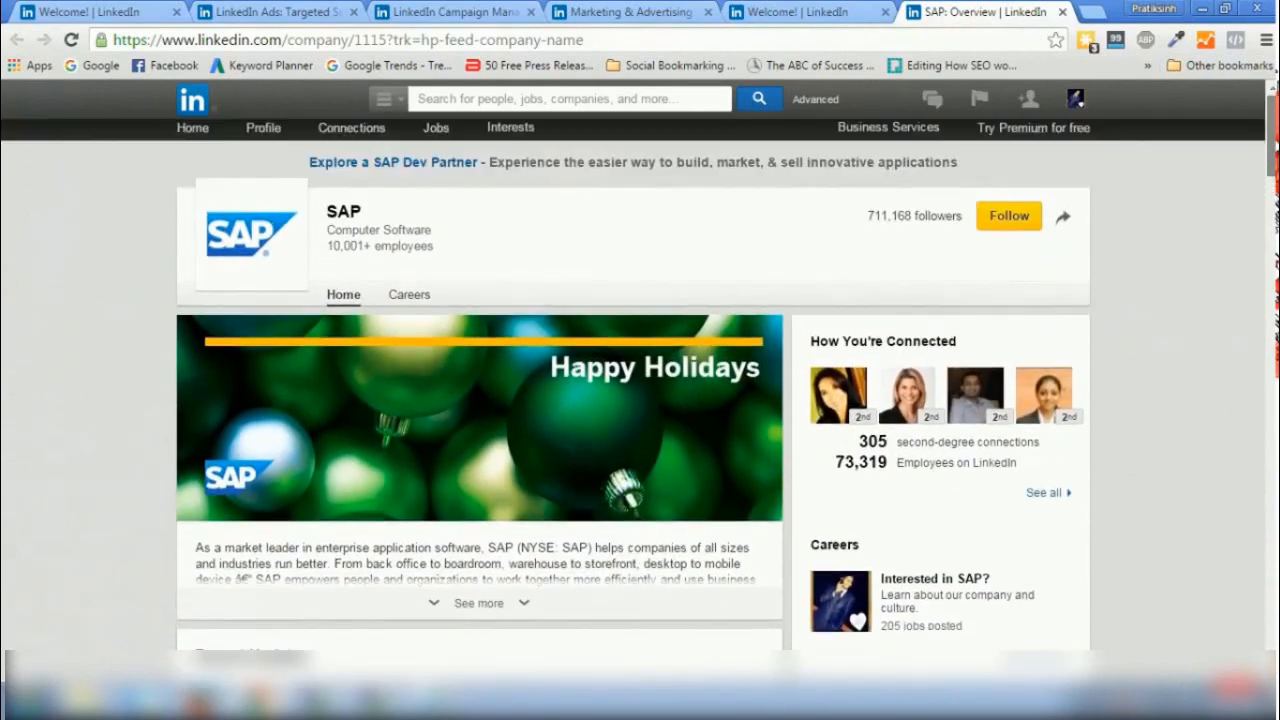
Revisit the ad products on the marketing solutions page, and return to the Campaign Manager accounts page
left_click(792, 22)
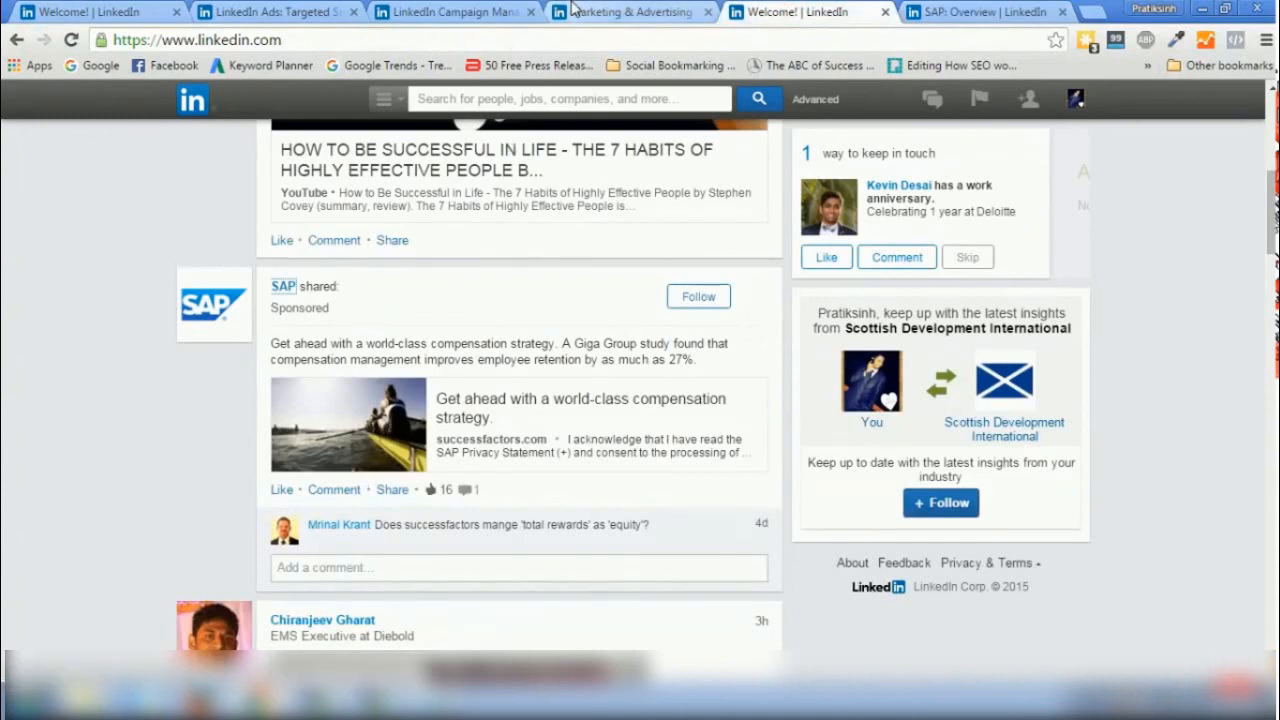
key("ctrl+shift+Tab")
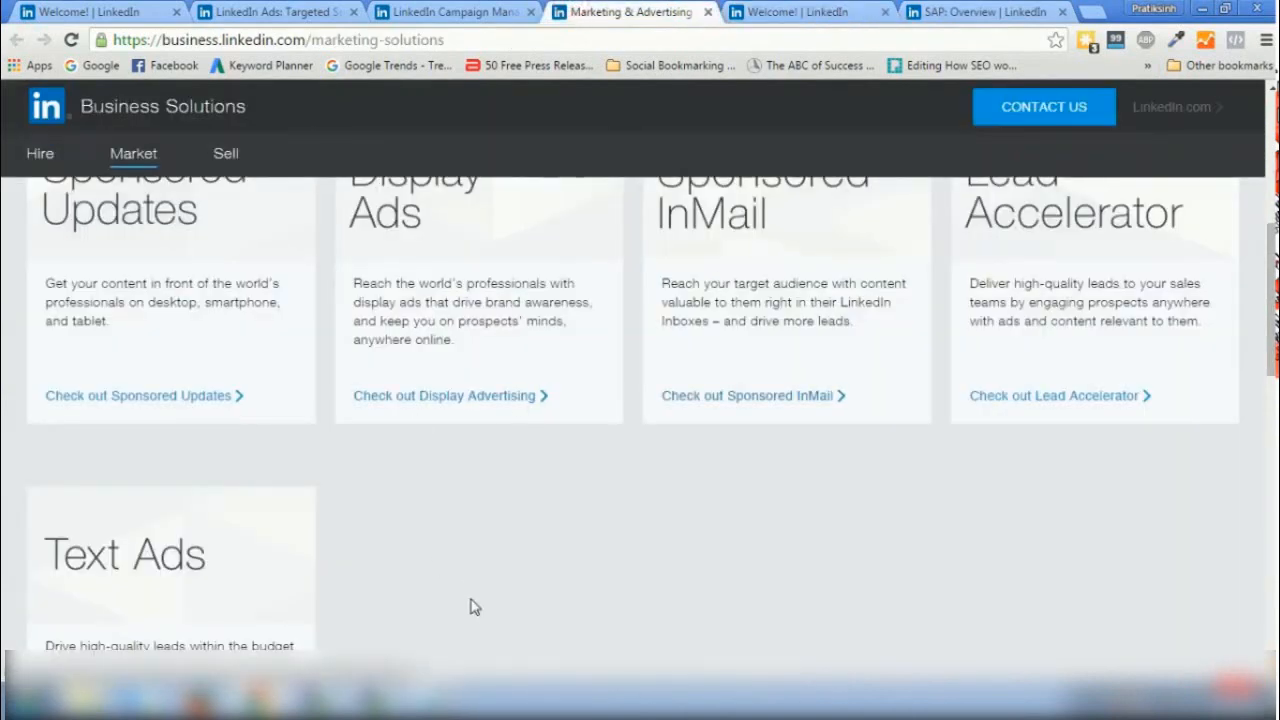
scroll(475, 600, "up", 1)
scroll(640, 400, "up", 1)
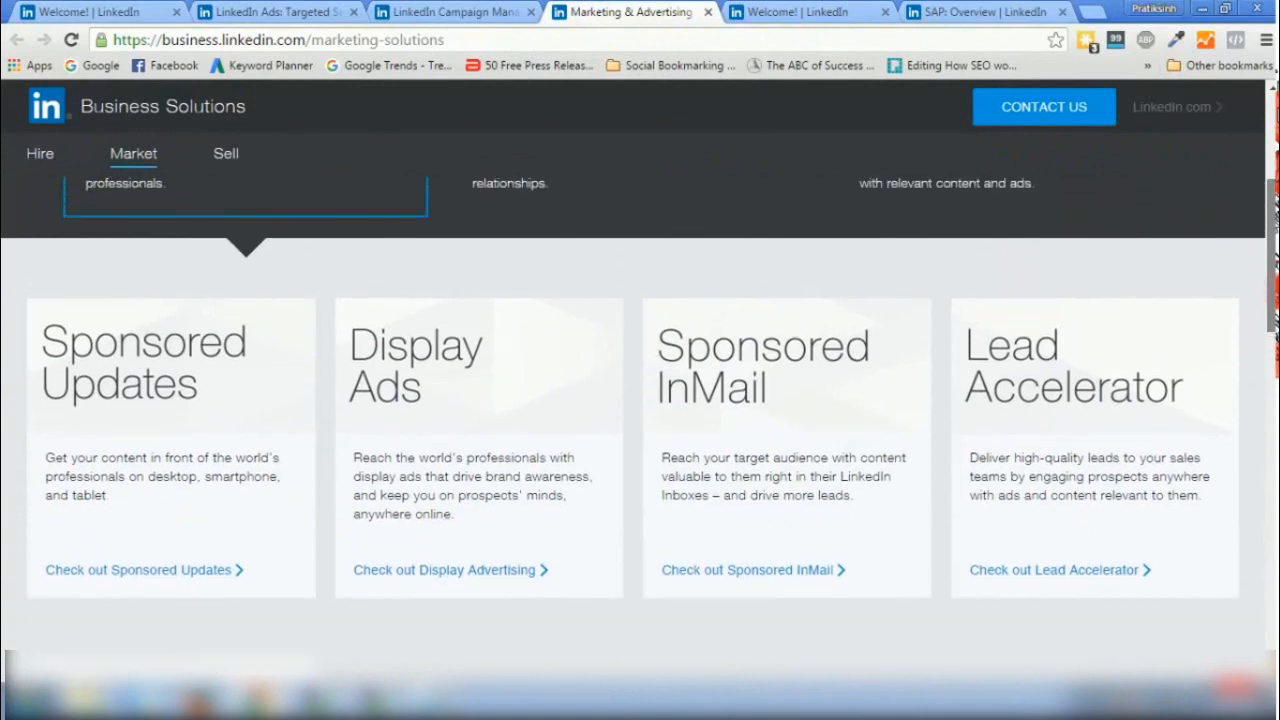
left_click(440, 12)
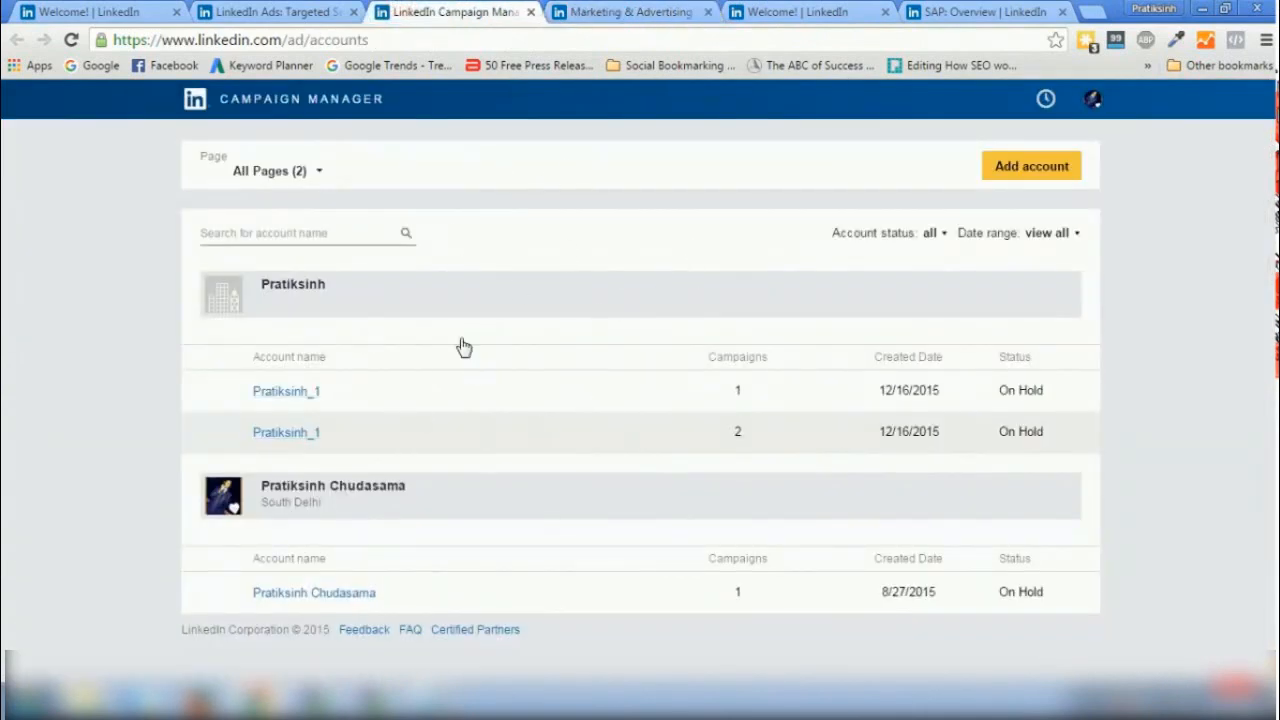
Compare the ad products on the marketing solutions page with the Campaign Manager accounts page
left_click(636, 10)
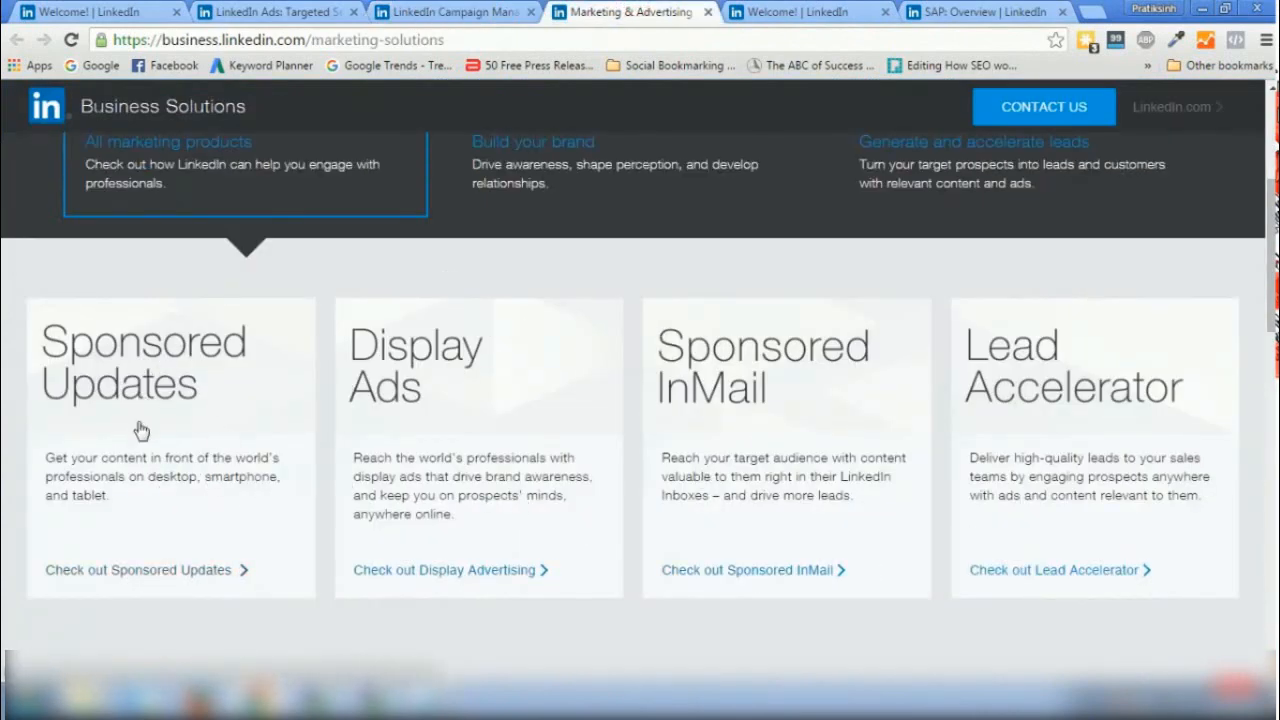
left_click(450, 12)
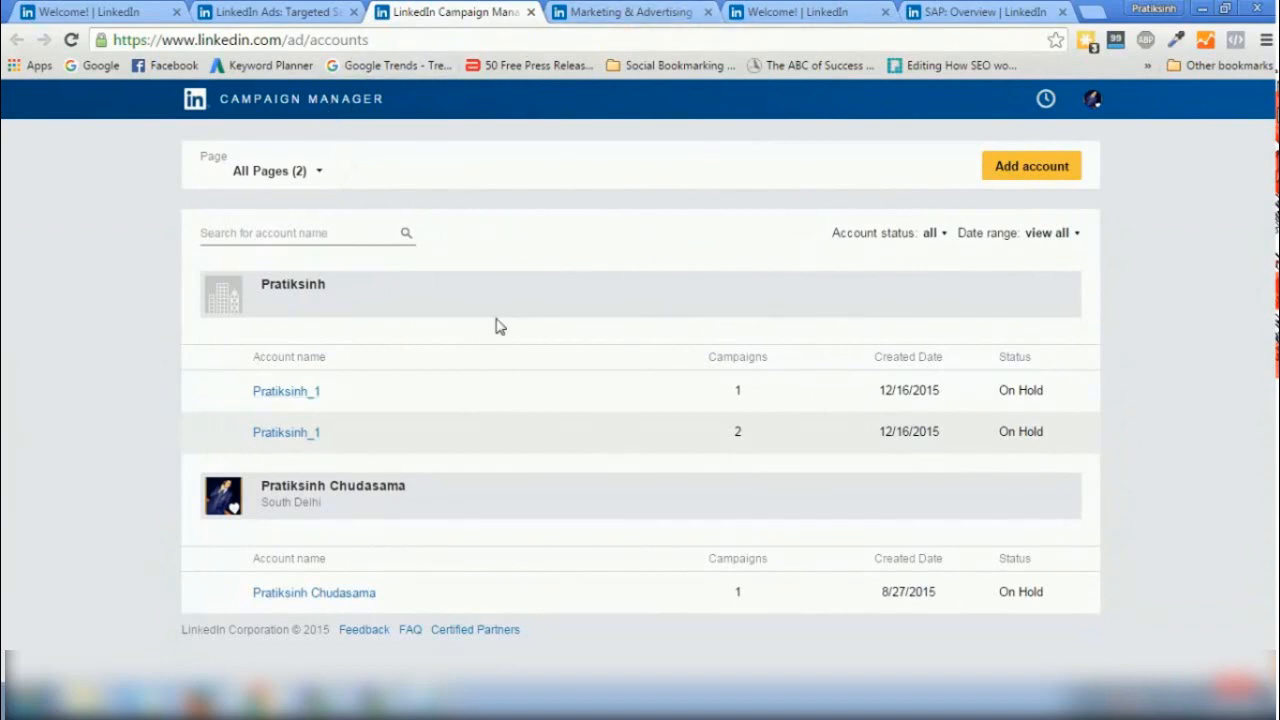
left_click(600, 11)
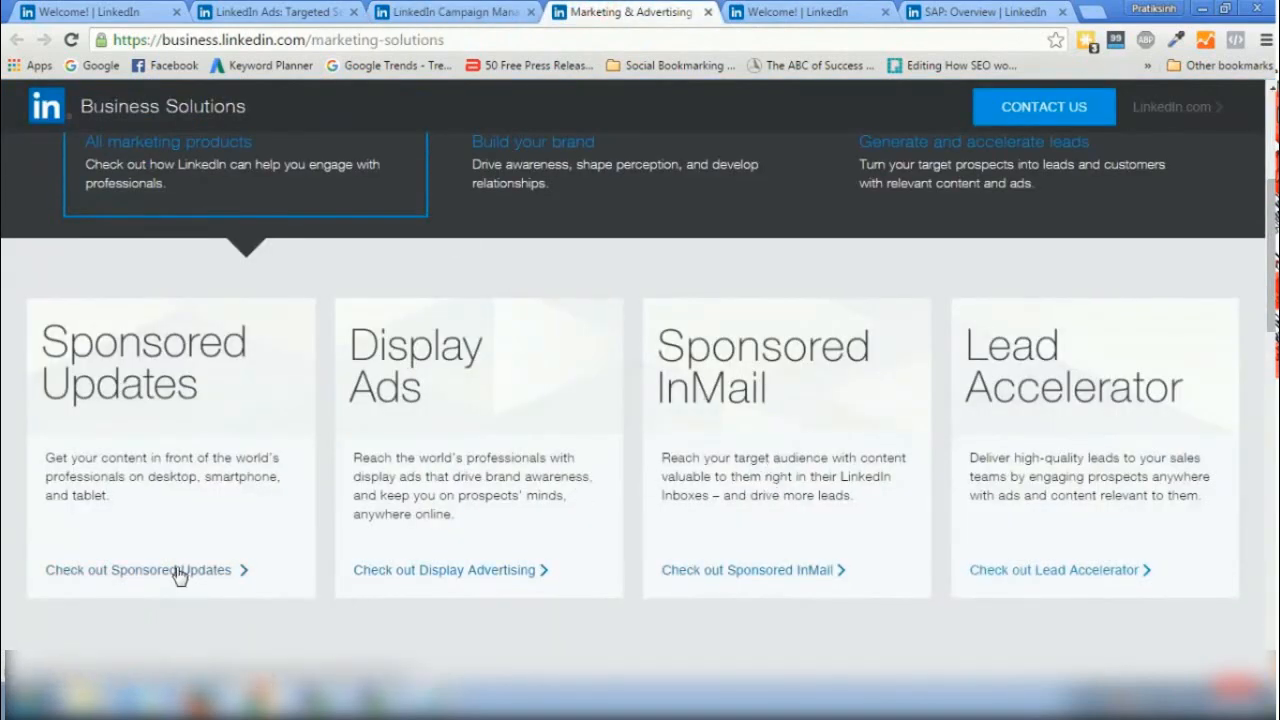
Close the LinkedIn home feed tab with SAP's sponsored post and the SAP company page tab
left_click(800, 11)
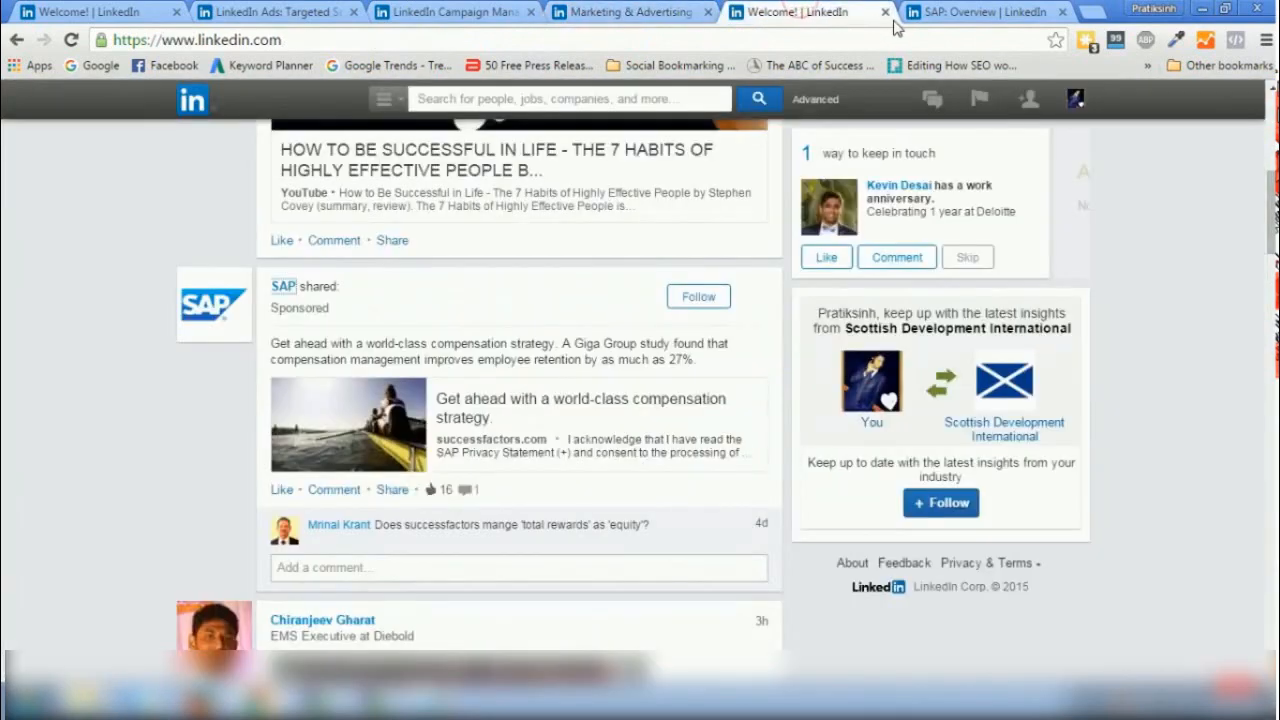
left_click(884, 12)
left_click(897, 13)
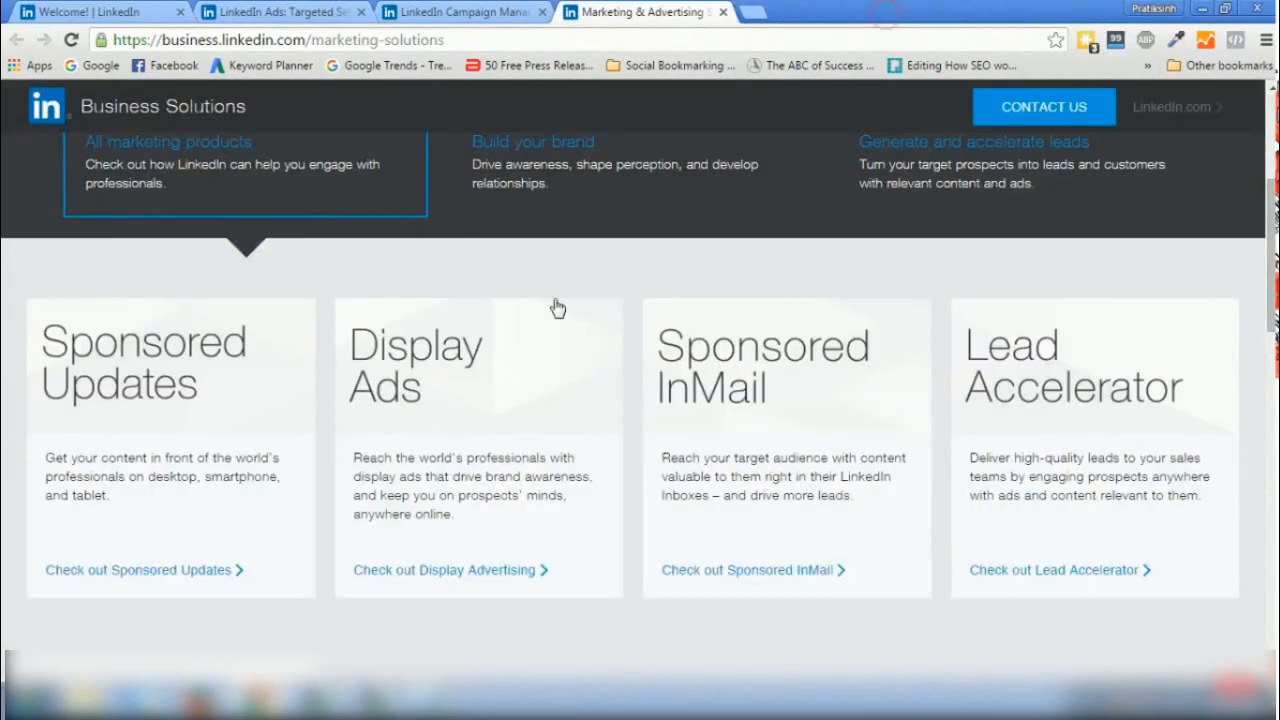
Open the Sponsored Updates product page in a new tab from the marketing solutions page, and review its features
mouse_move(1271, 225)
left_mouse_down()
mouse_move(1271, 205)
mouse_move(1271, 238)
left_mouse_up()
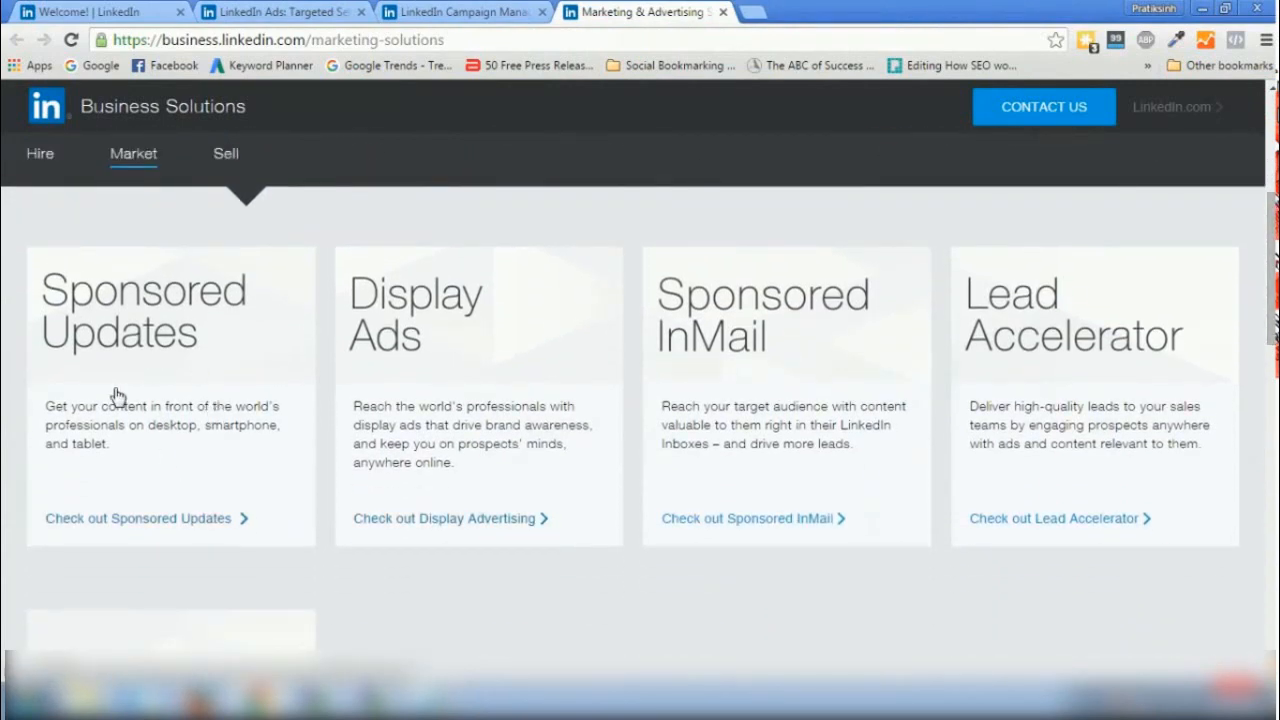
left_click(43, 407)
middle_click(128, 520)
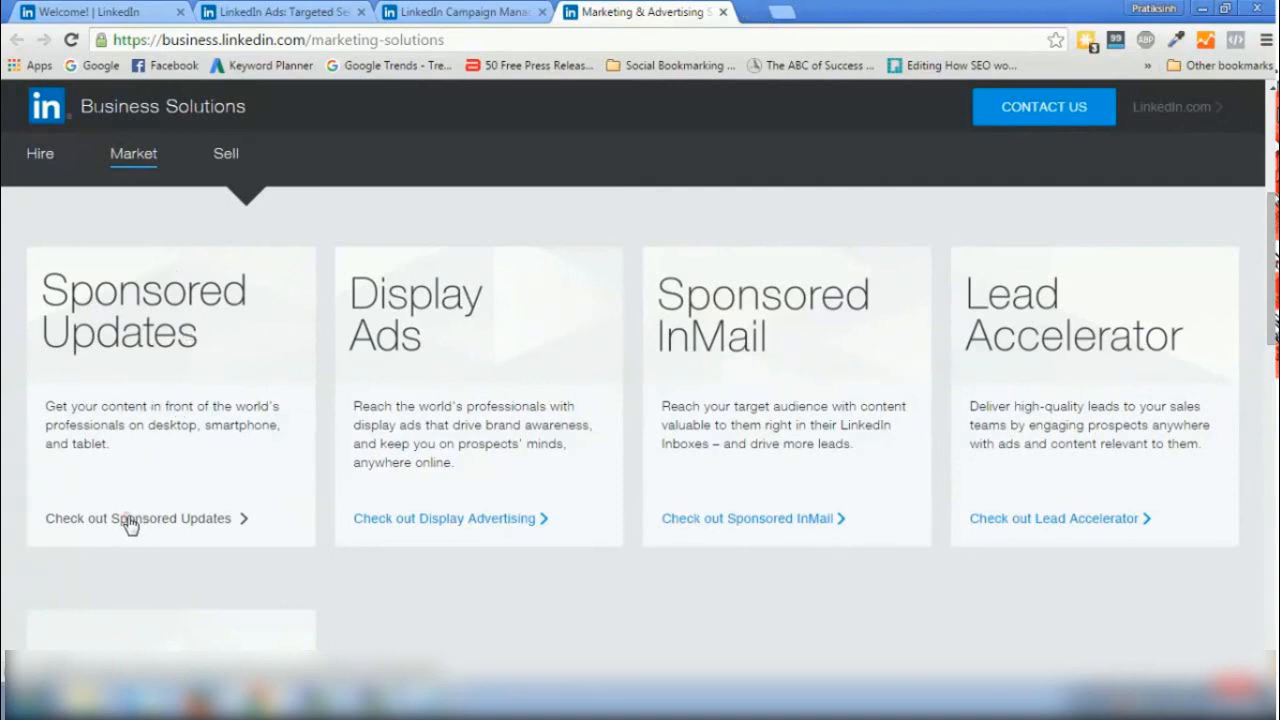
left_click(806, 14)
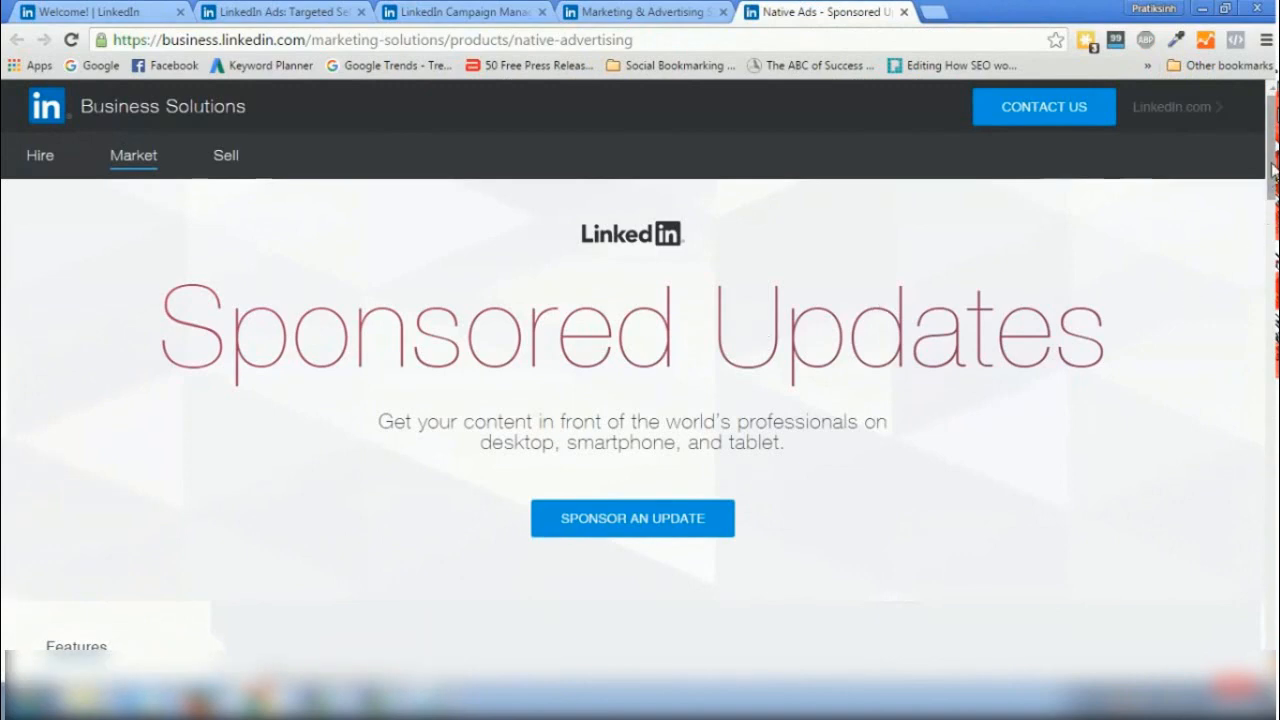
scroll(1273, 170, "down", 5)
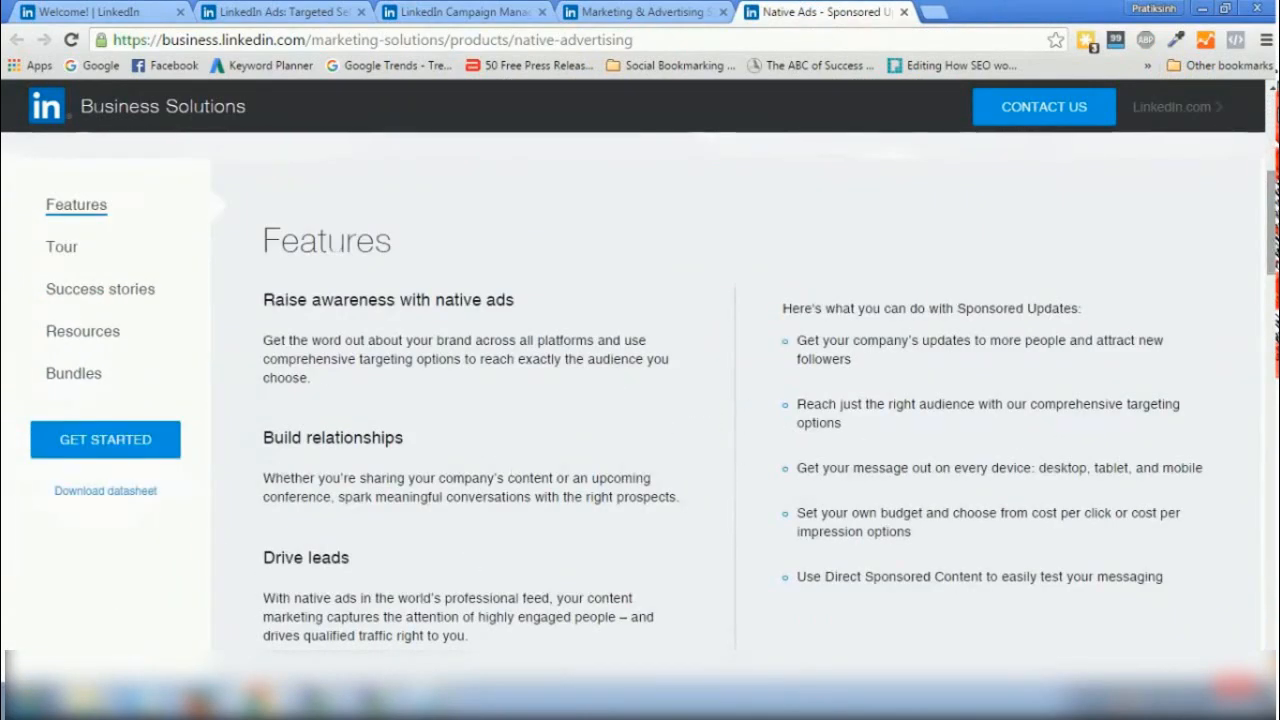
left_click_drag(1272, 248, 1272, 176)
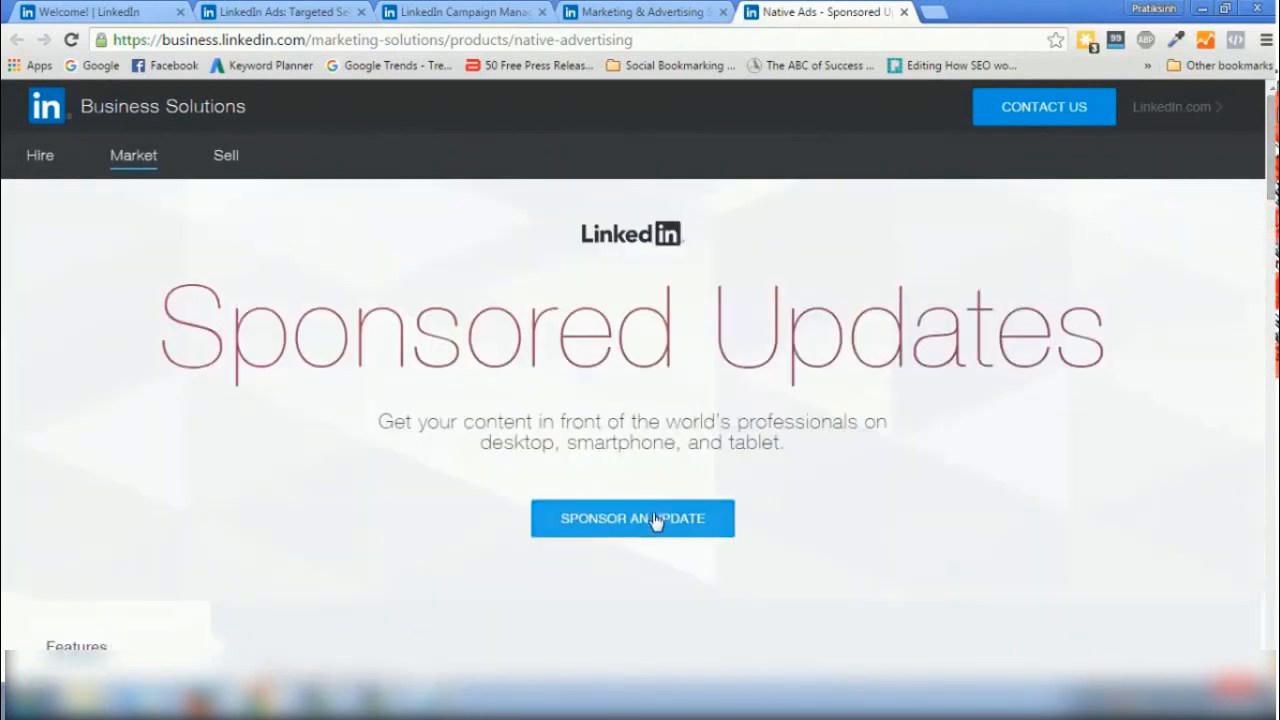
Start sponsoring an update with India as the country and a quarterly advertising budget of Under $3500, and proceed to buy online
left_click(625, 533)
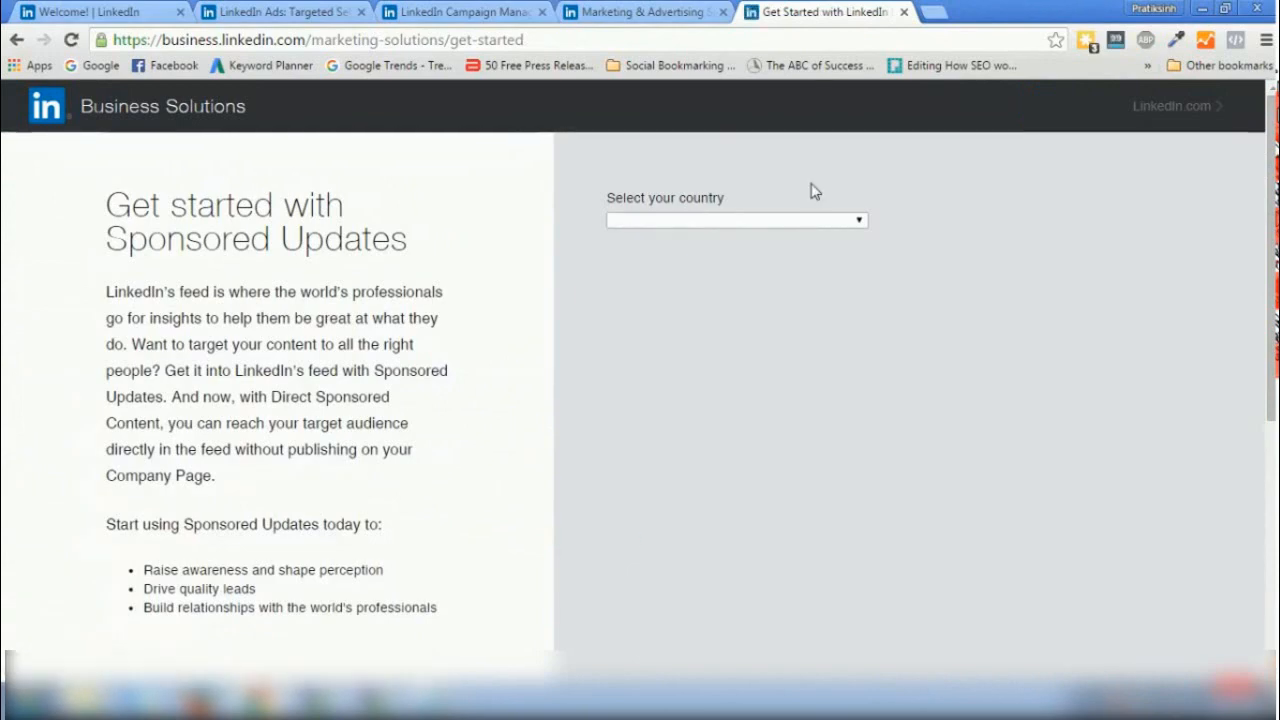
left_click(790, 227)
type("india")
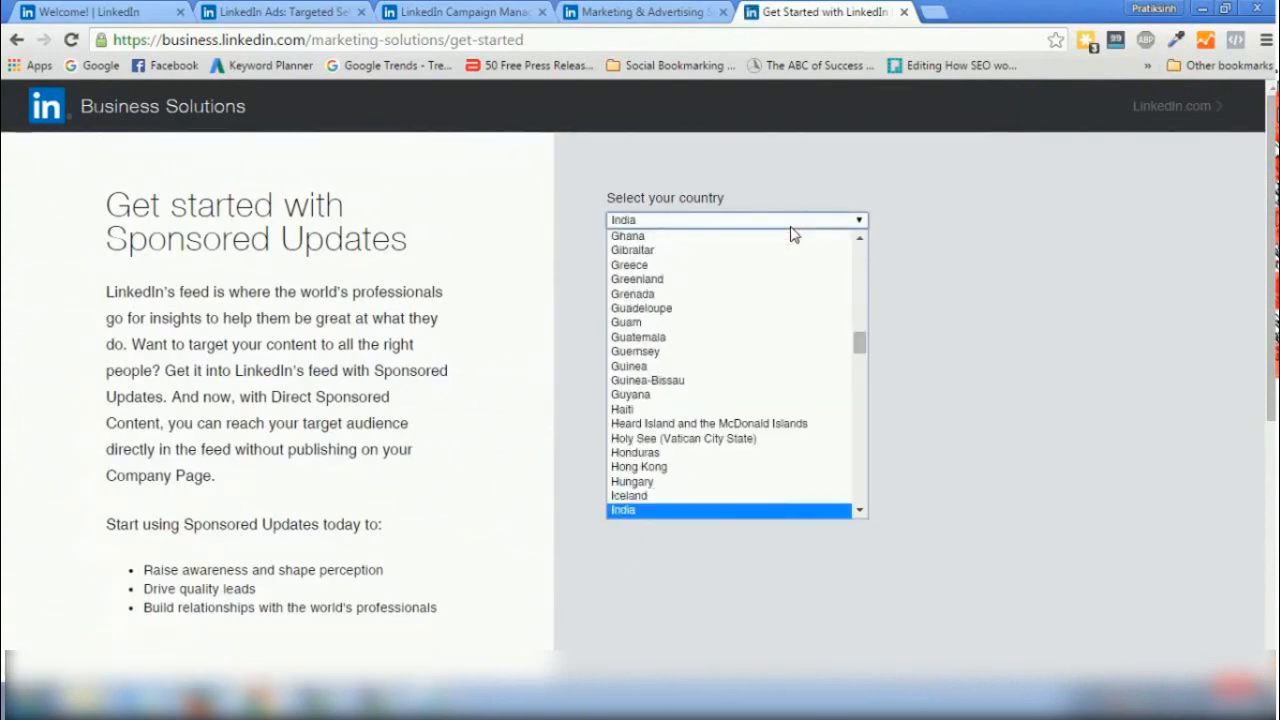
key("Return")
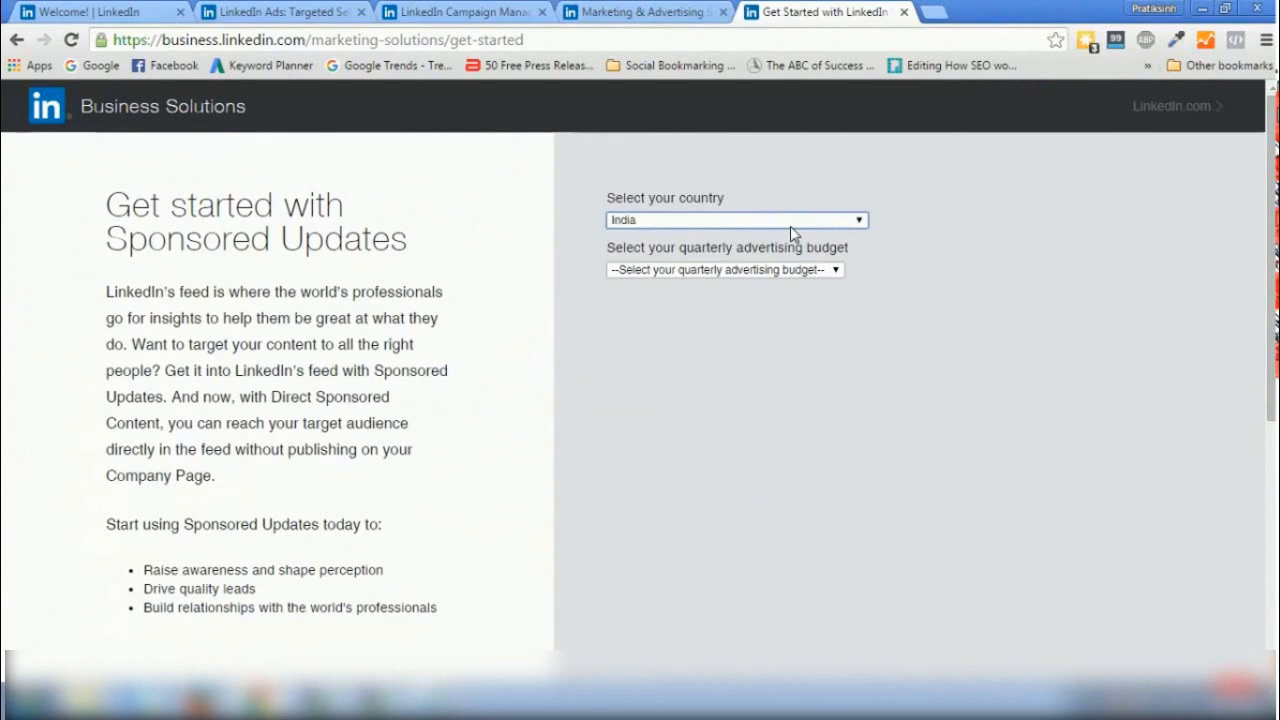
left_click(745, 276)
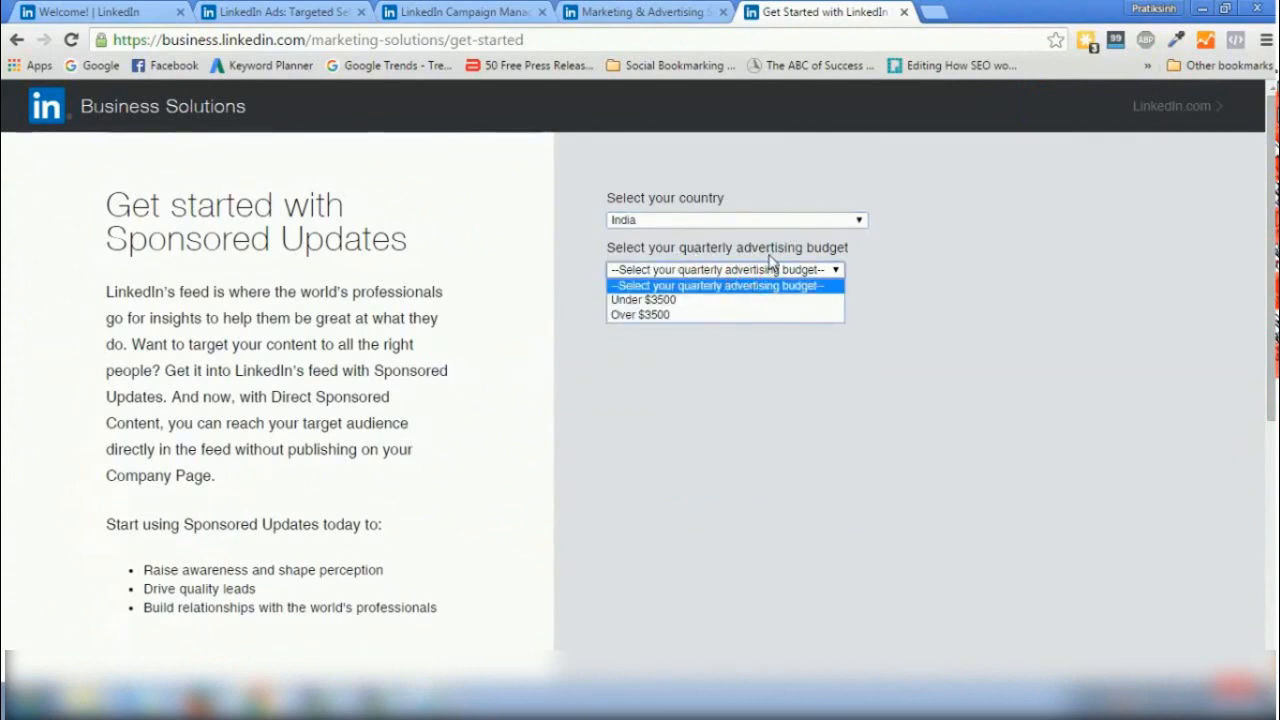
left_click(652, 300)
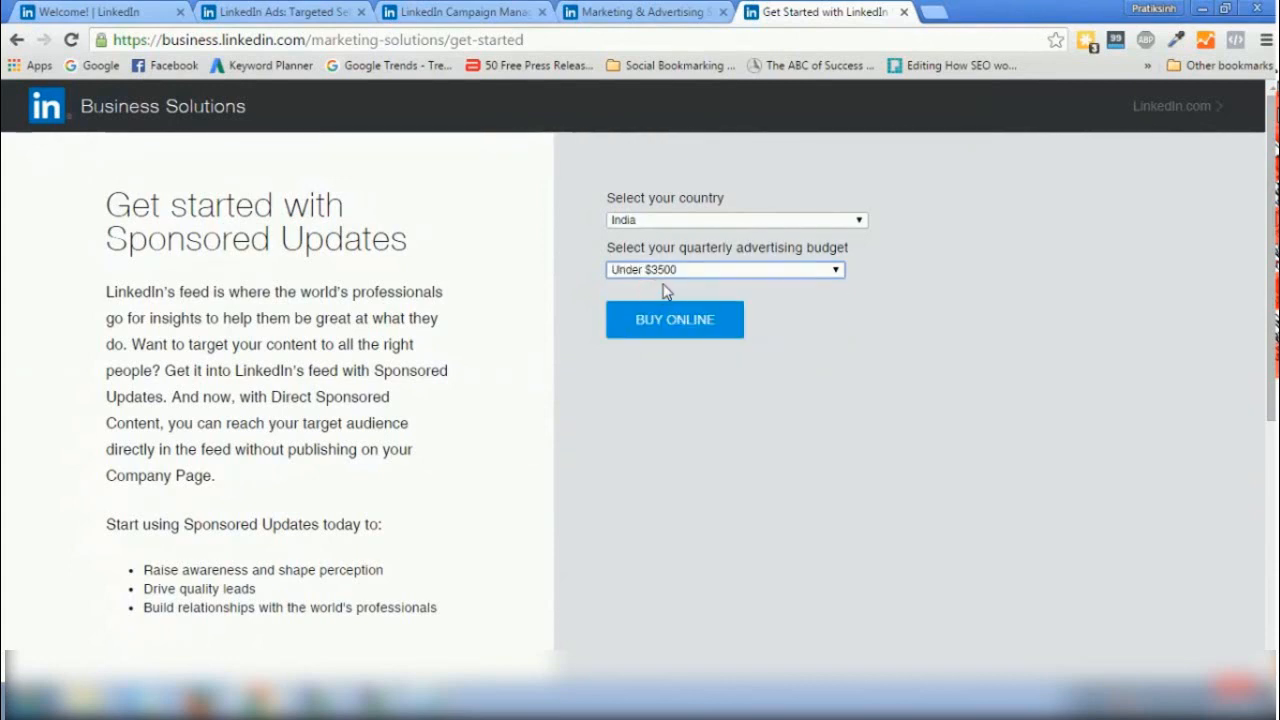
left_click(669, 327)
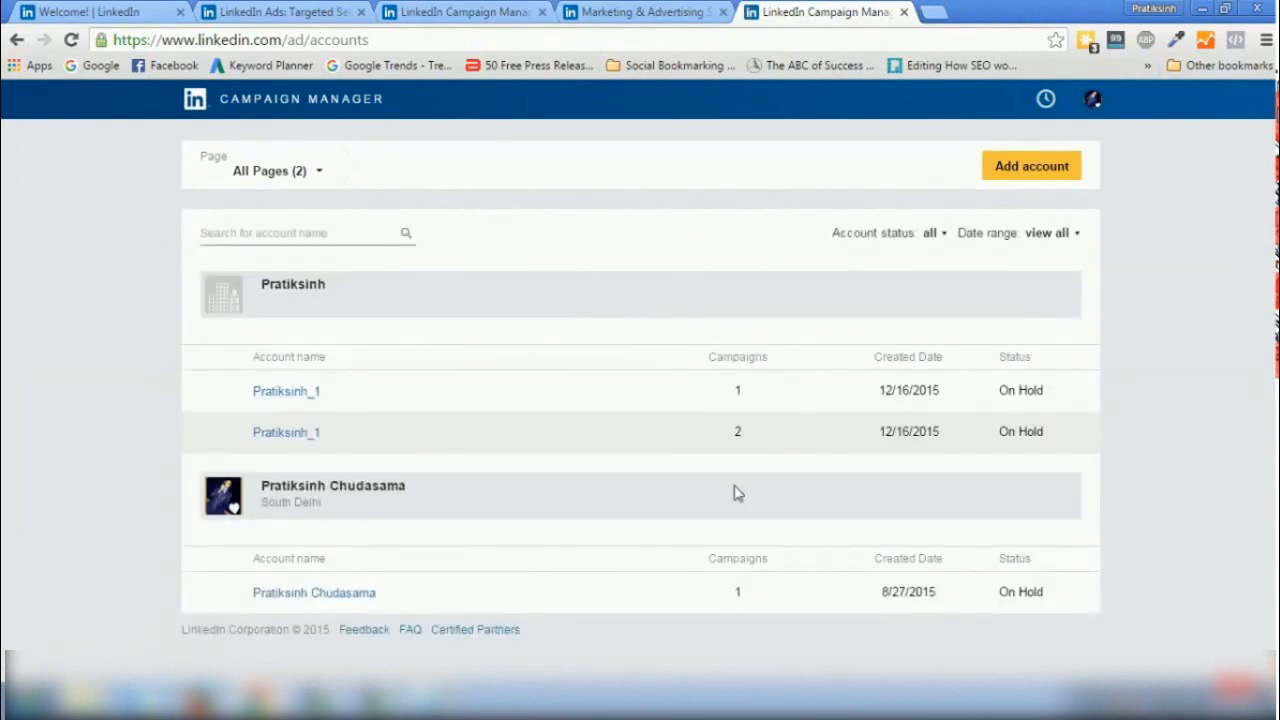
Start adding an ad account in the newly opened Campaign Manager, and link it to the user's own company page
left_click(458, 12)
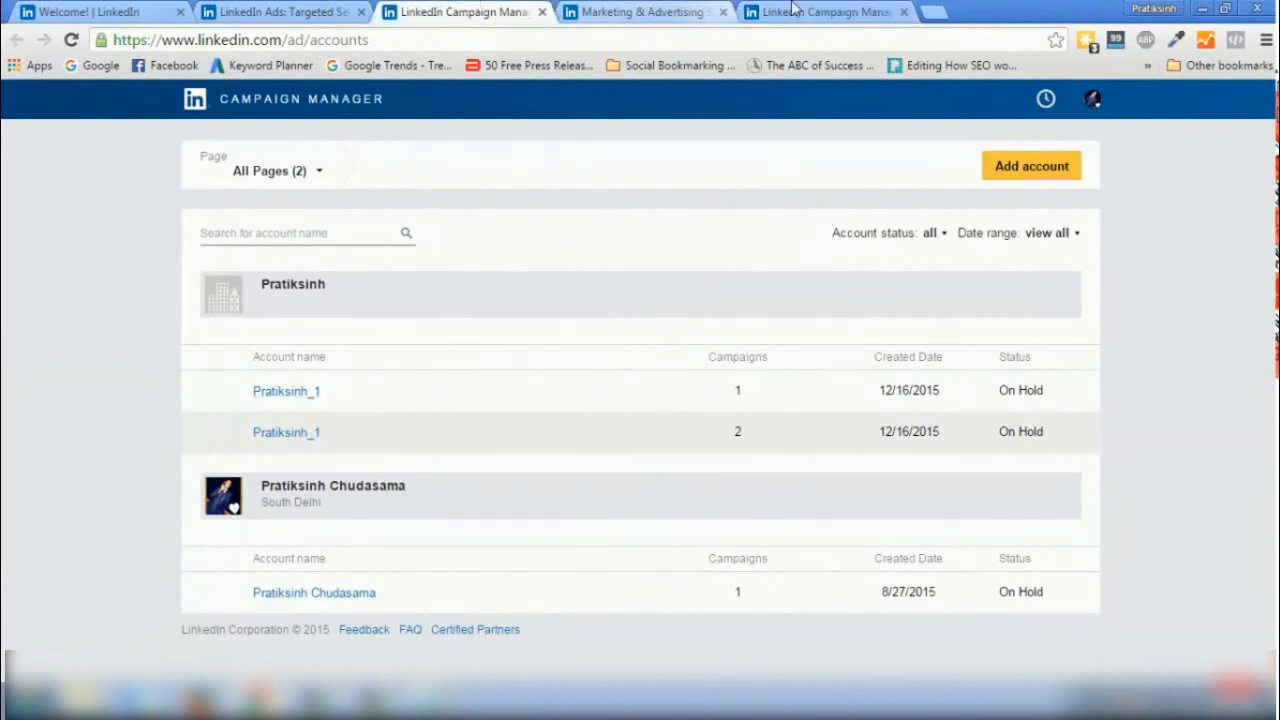
left_click(826, 11)
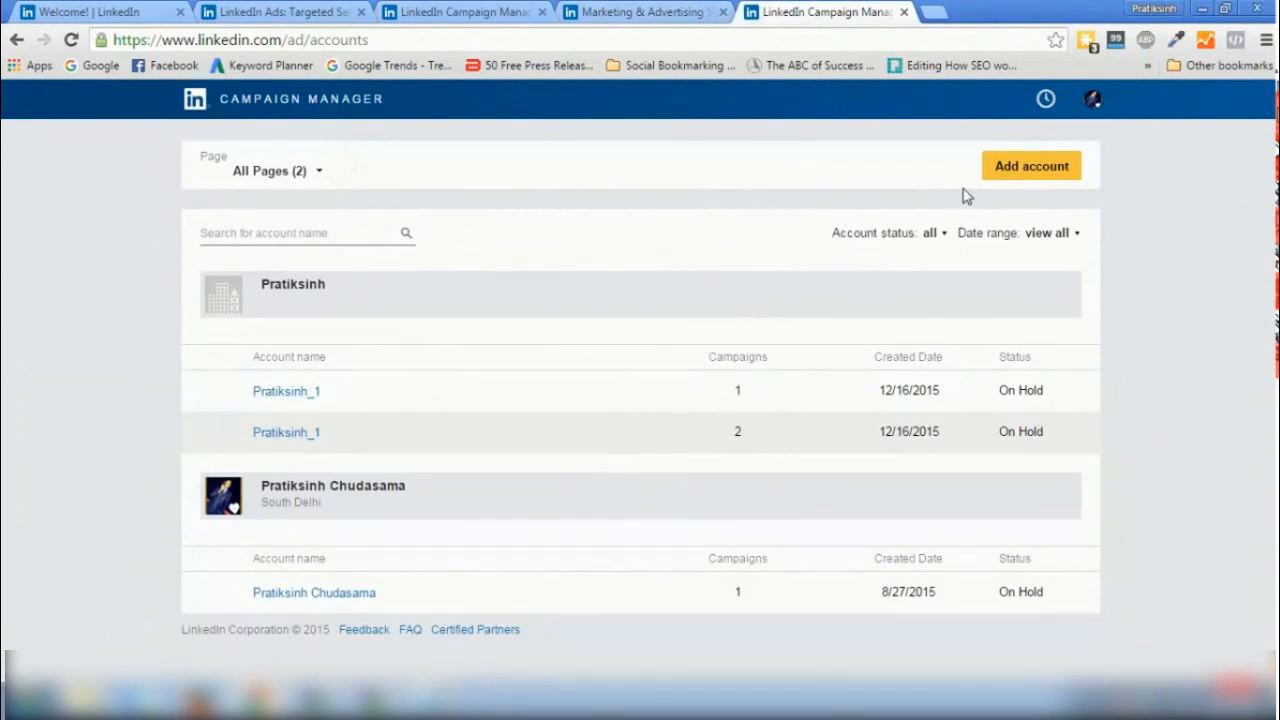
left_click(1008, 178)
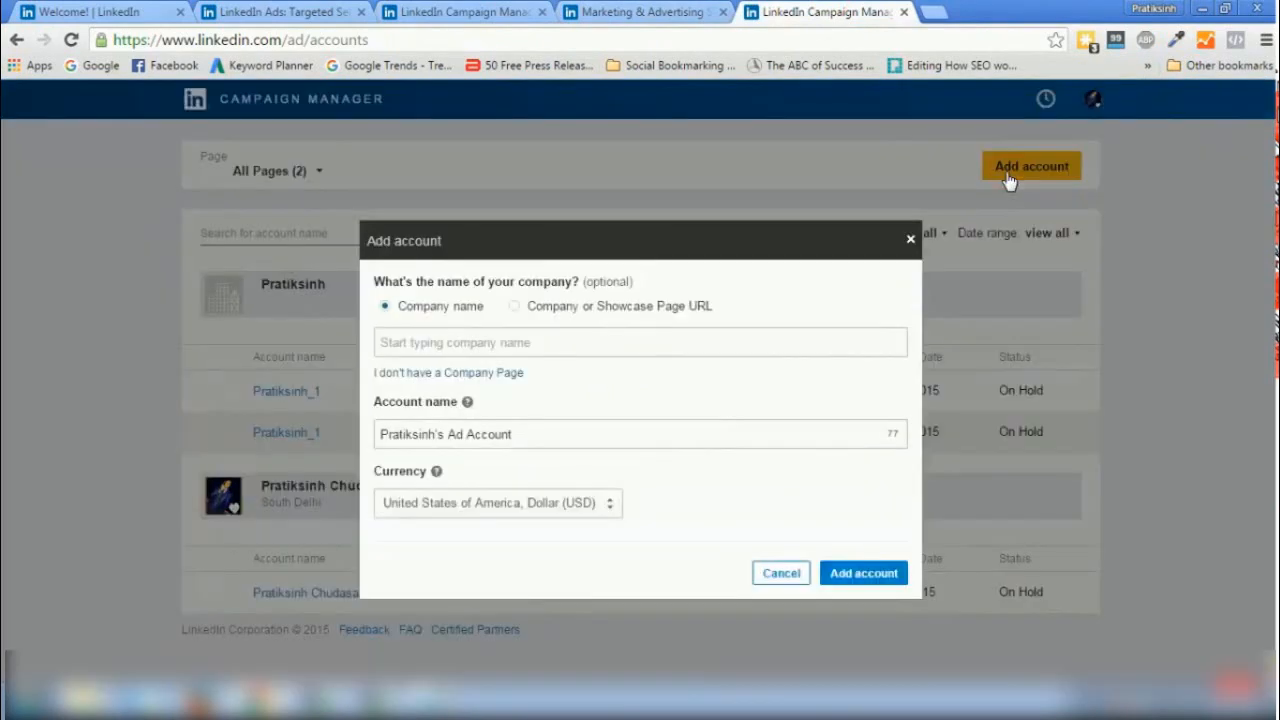
left_click(441, 340)
type("Pratiksinh")
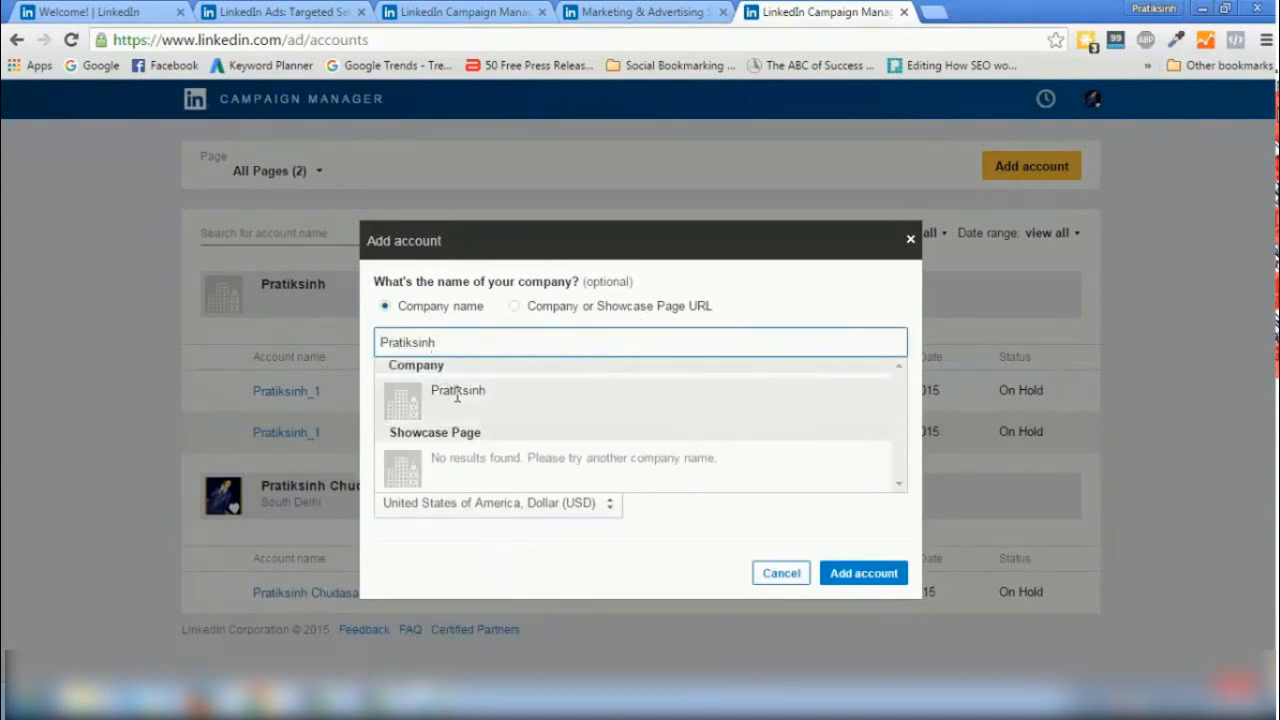
left_click(479, 393)
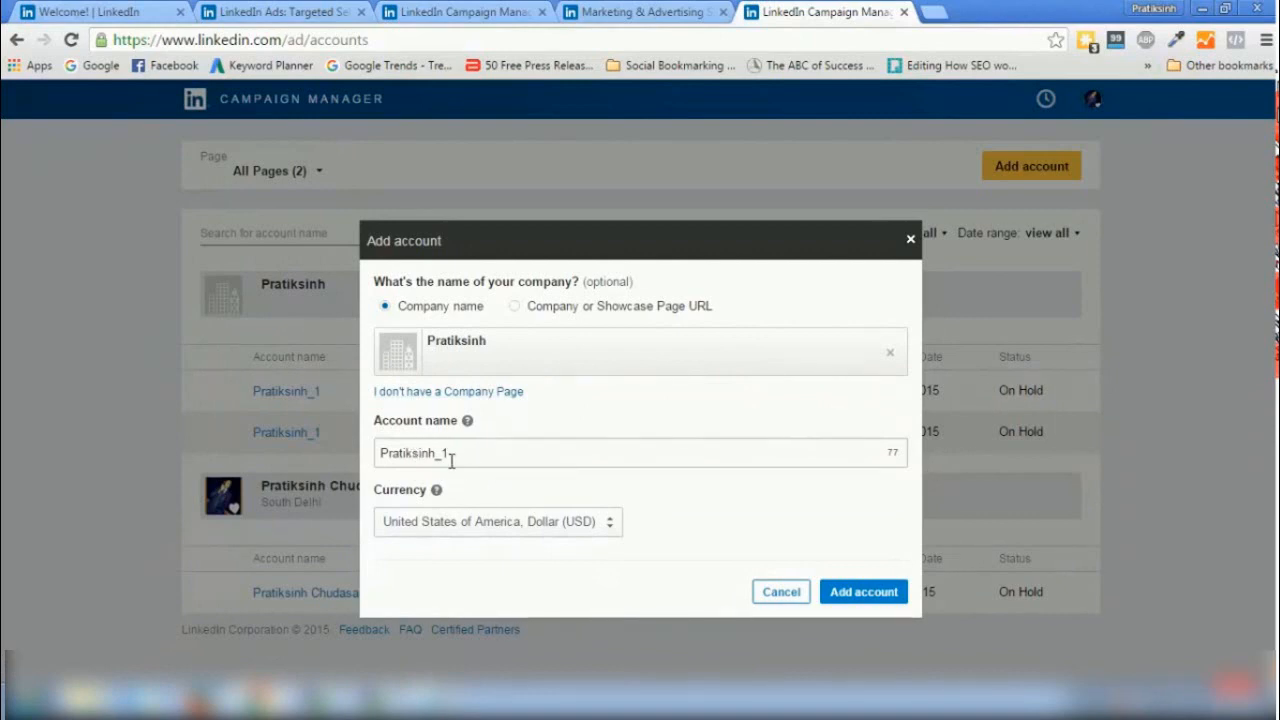
Set the new account's currency to India, Rupee (INR), and add the account
left_click(496, 532)
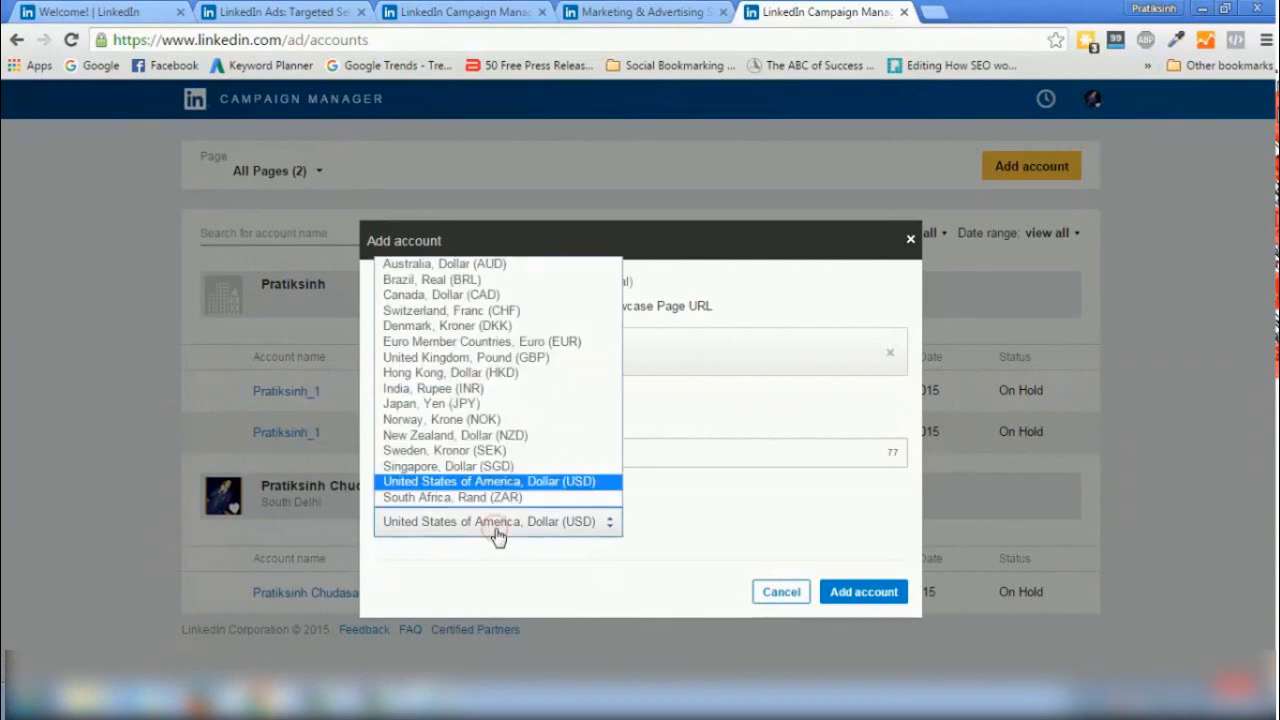
key("i")
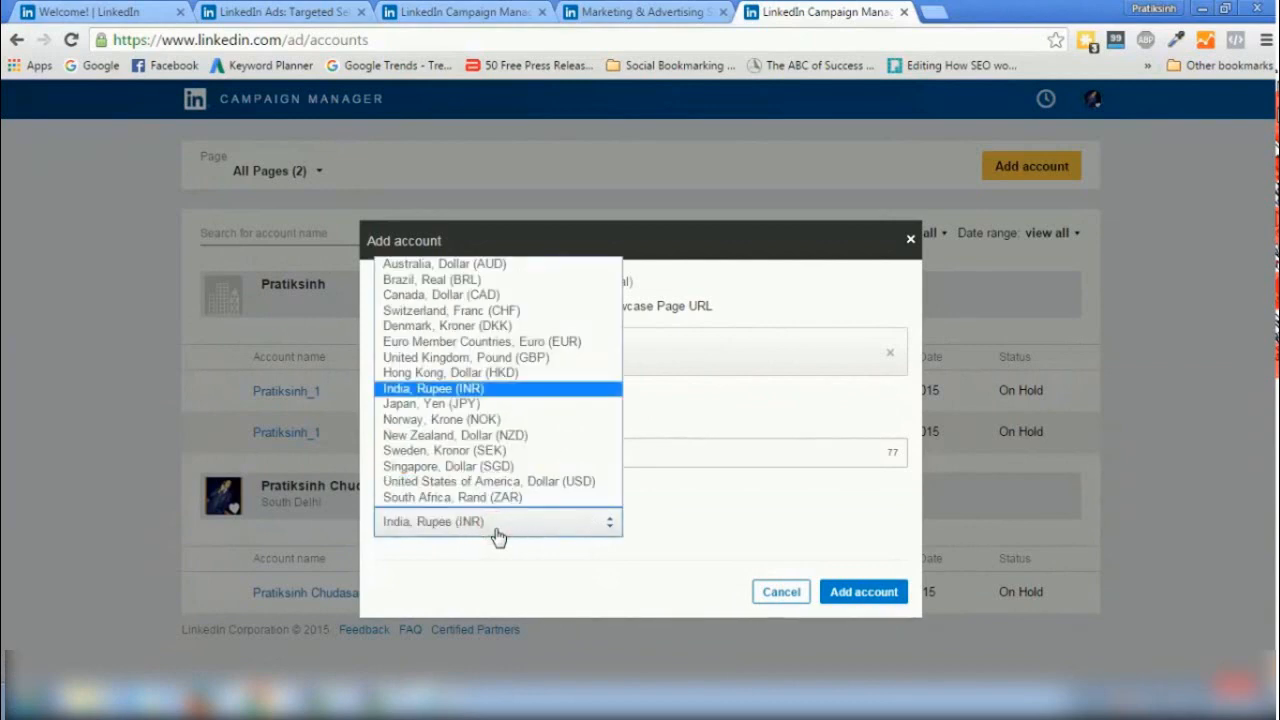
left_click(478, 389)
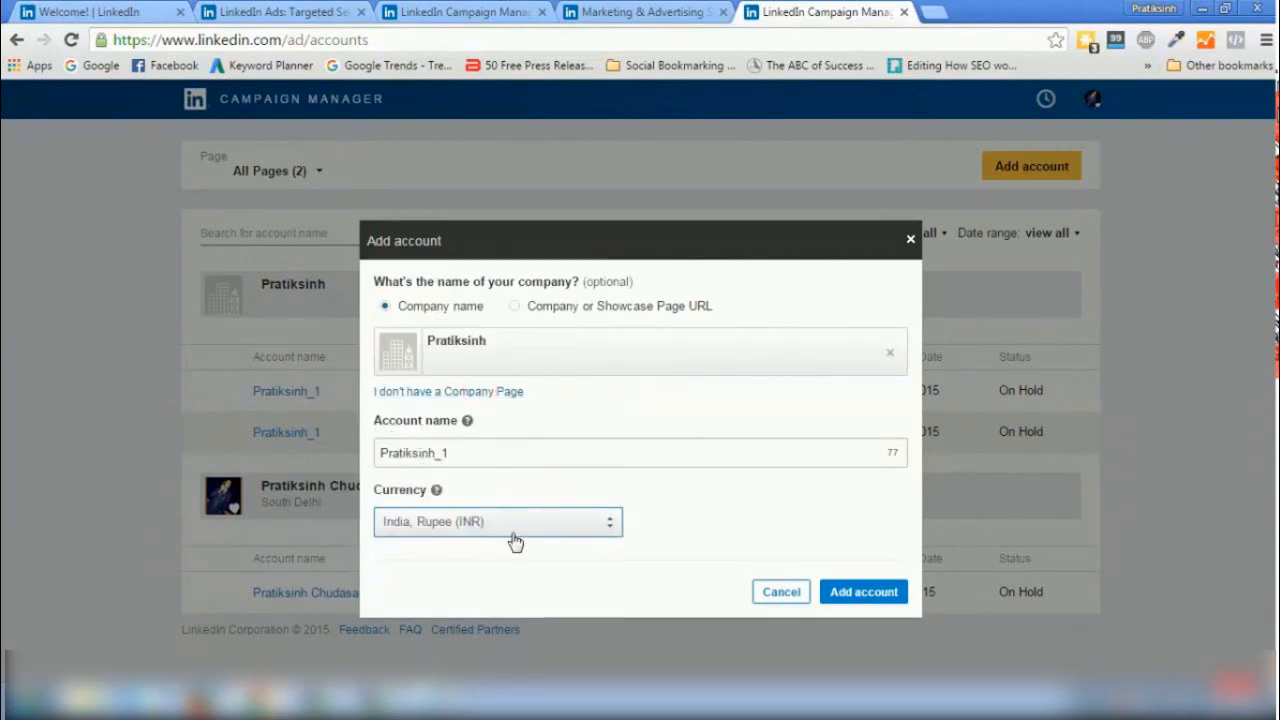
left_click(840, 593)
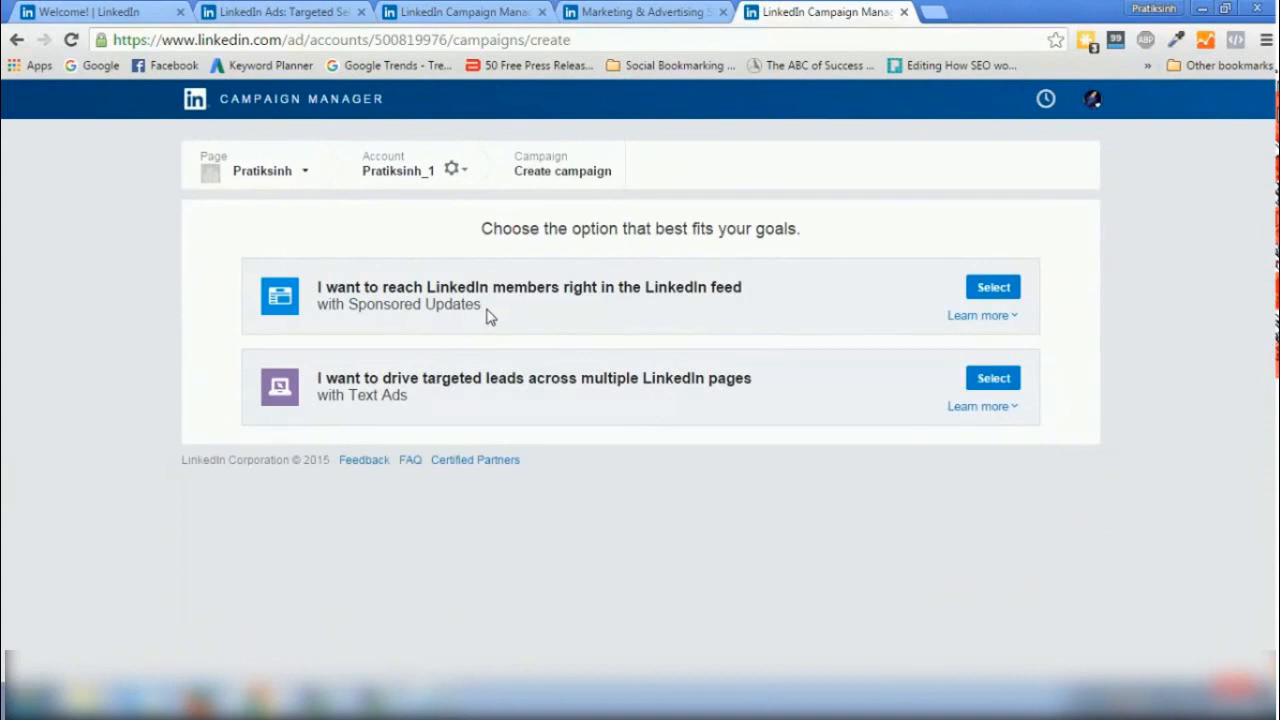
Compare the Sponsored Updates and Text Ads campaign options with the ad products on the marketing solutions page
left_click_drag(484, 308, 368, 313)
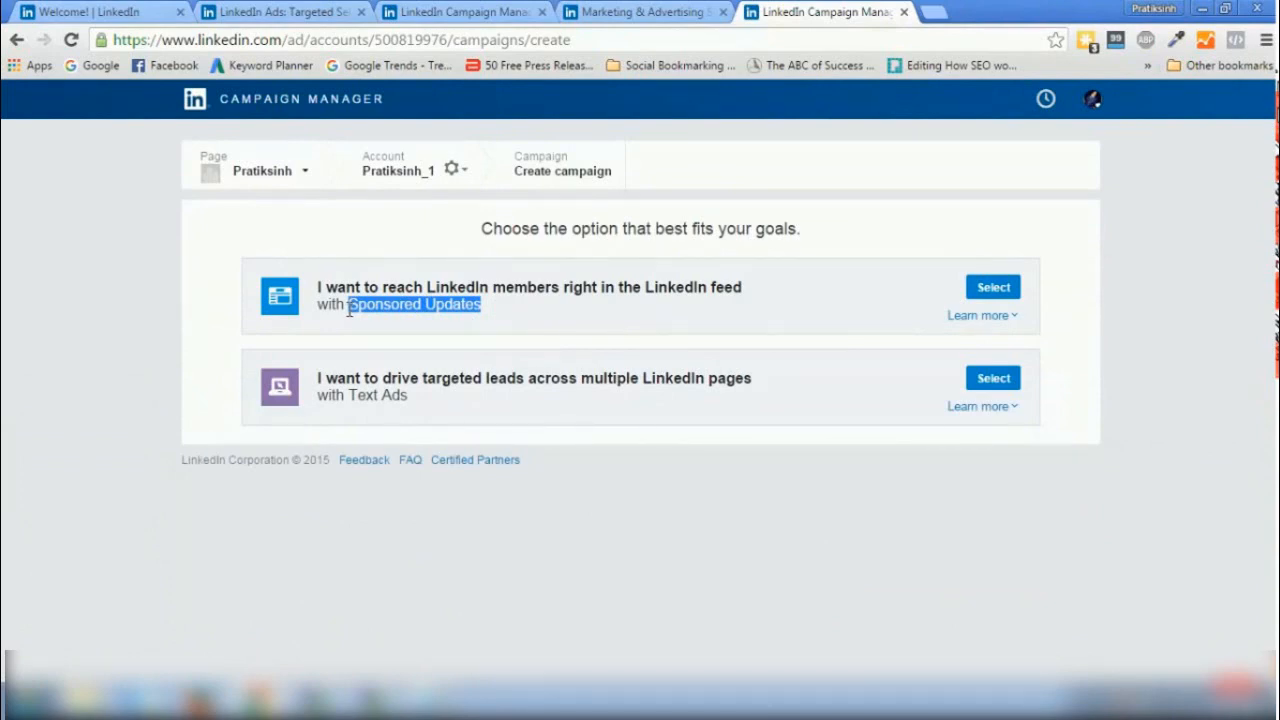
triple_click(416, 403)
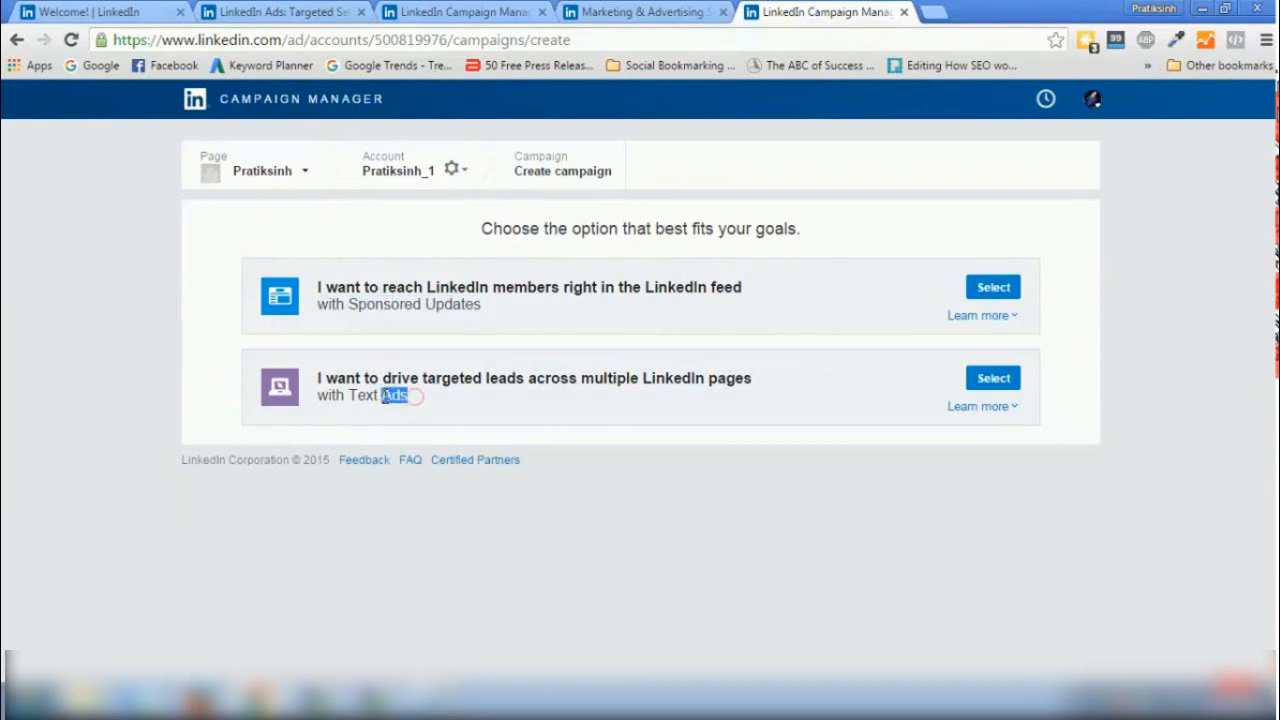
left_click(620, 8)
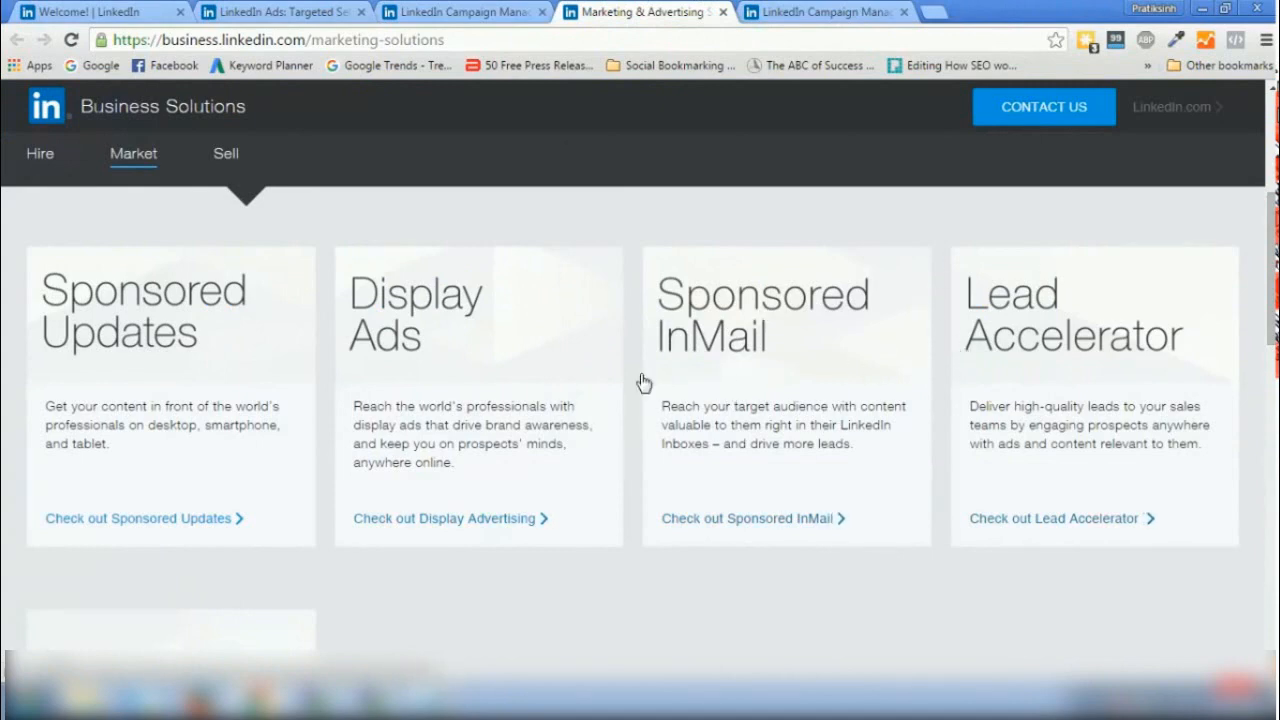
left_click(820, 12)
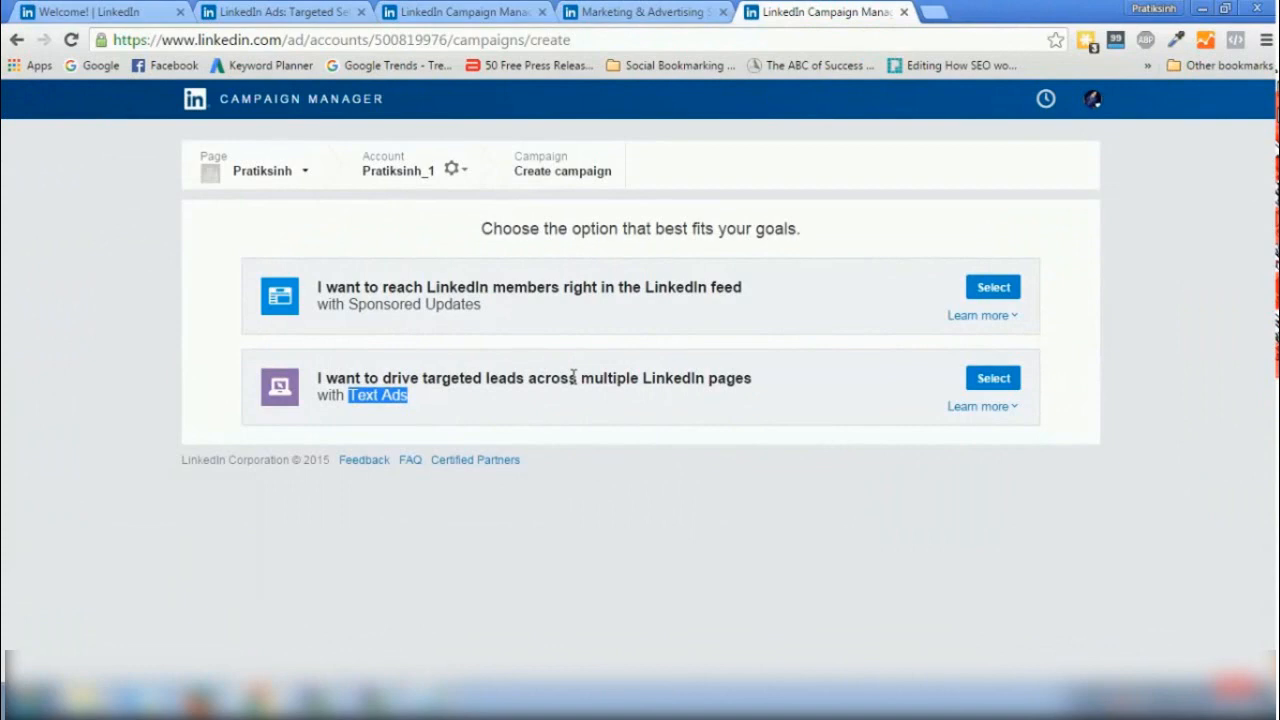
left_click(329, 287)
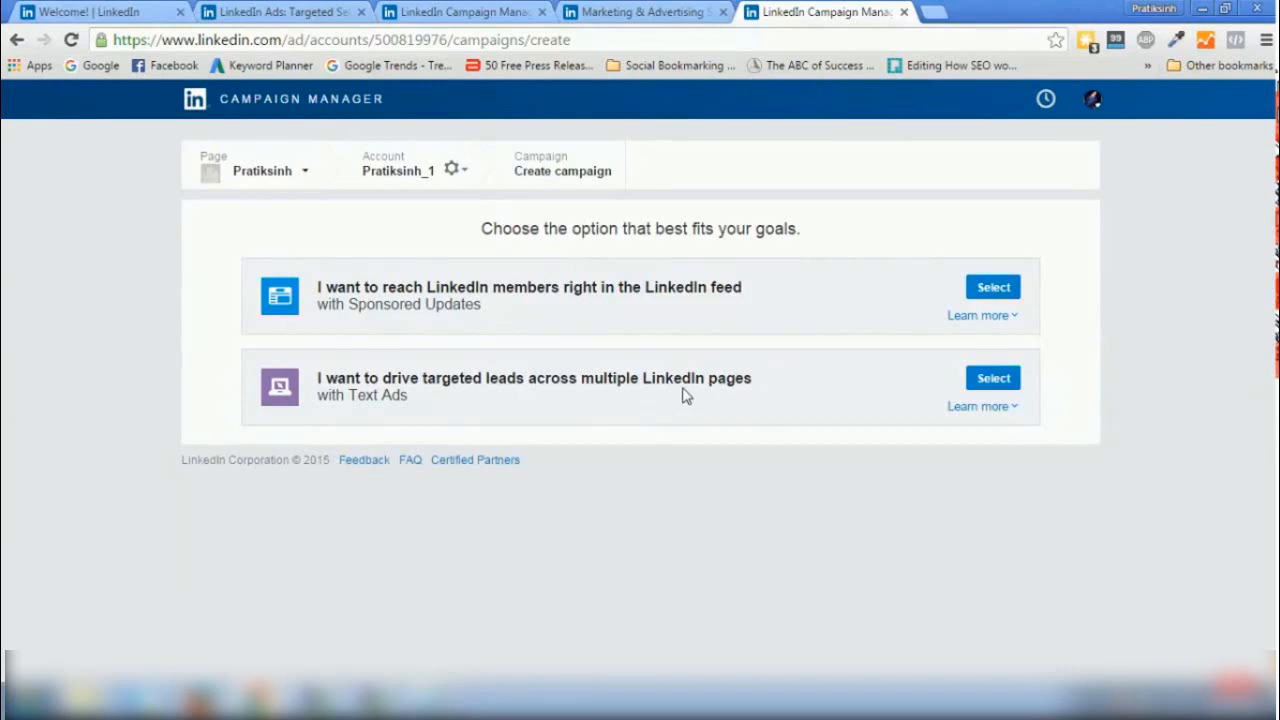
Review the details of Sponsored Updates and Text Ads, and choose Text Ads as the campaign type
left_click(971, 318)
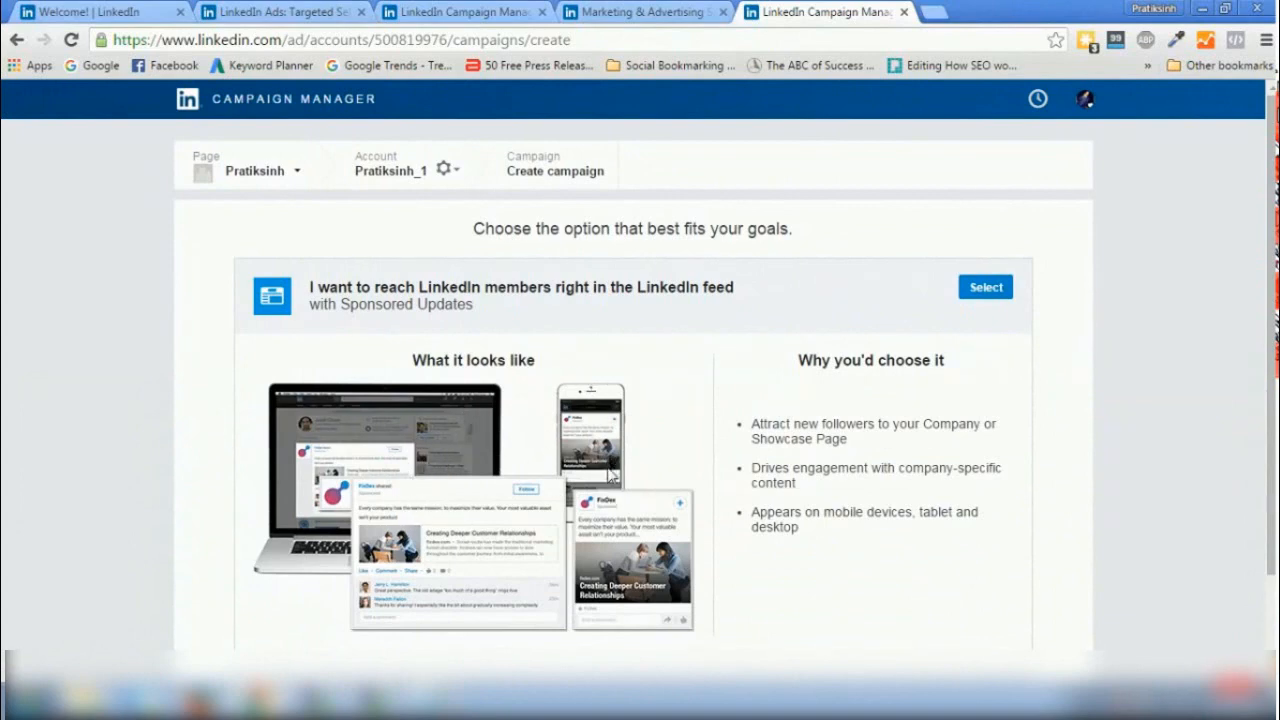
scroll(1044, 600, "down", 1)
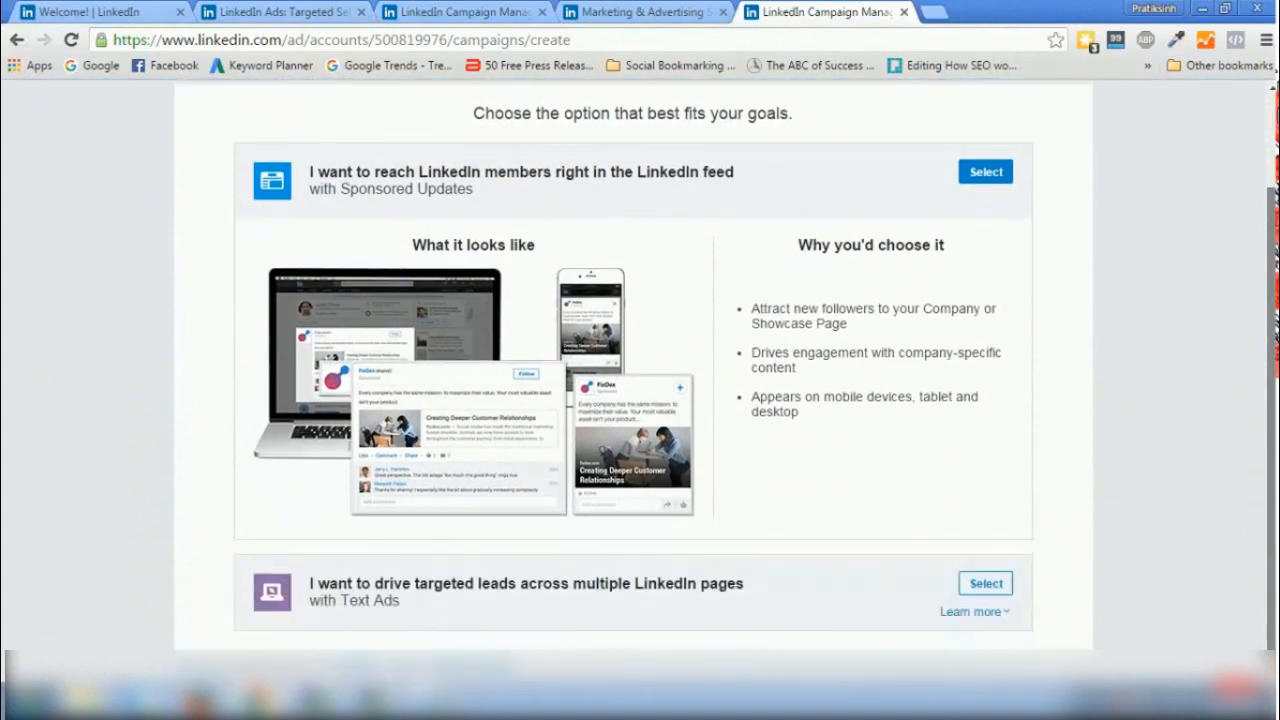
left_click(982, 614)
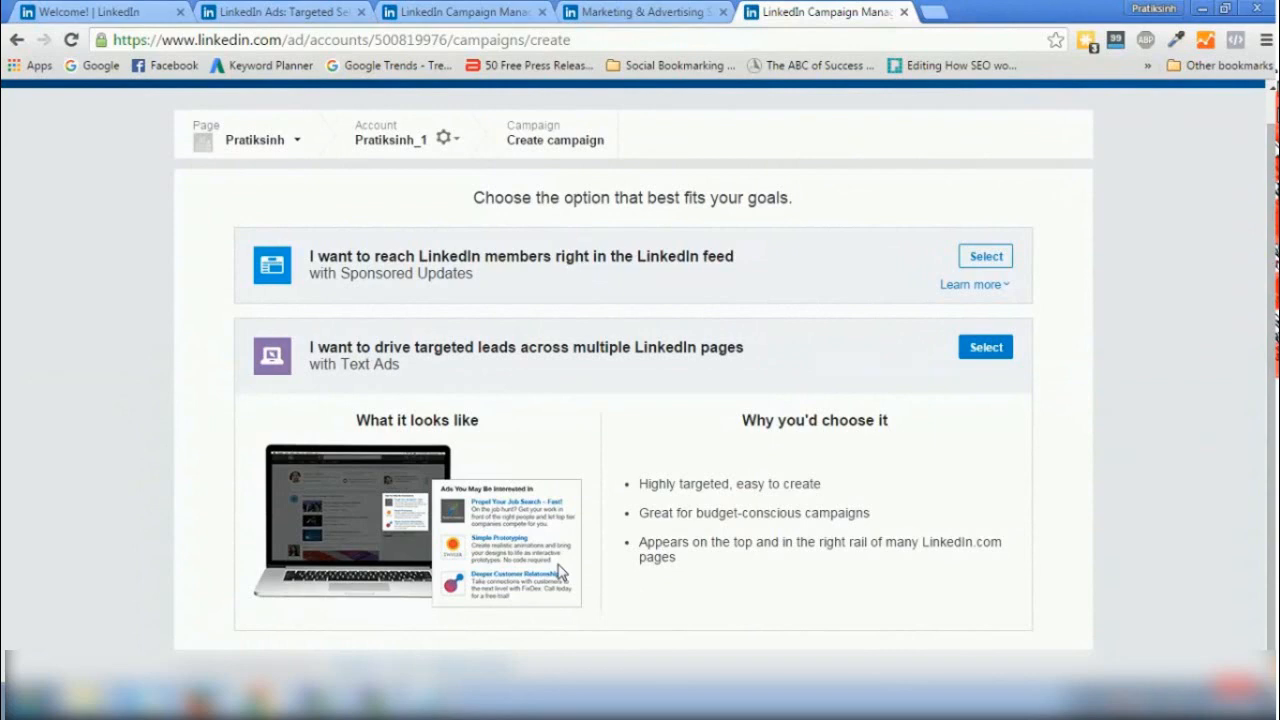
left_click_drag(1272, 437, 1273, 398)
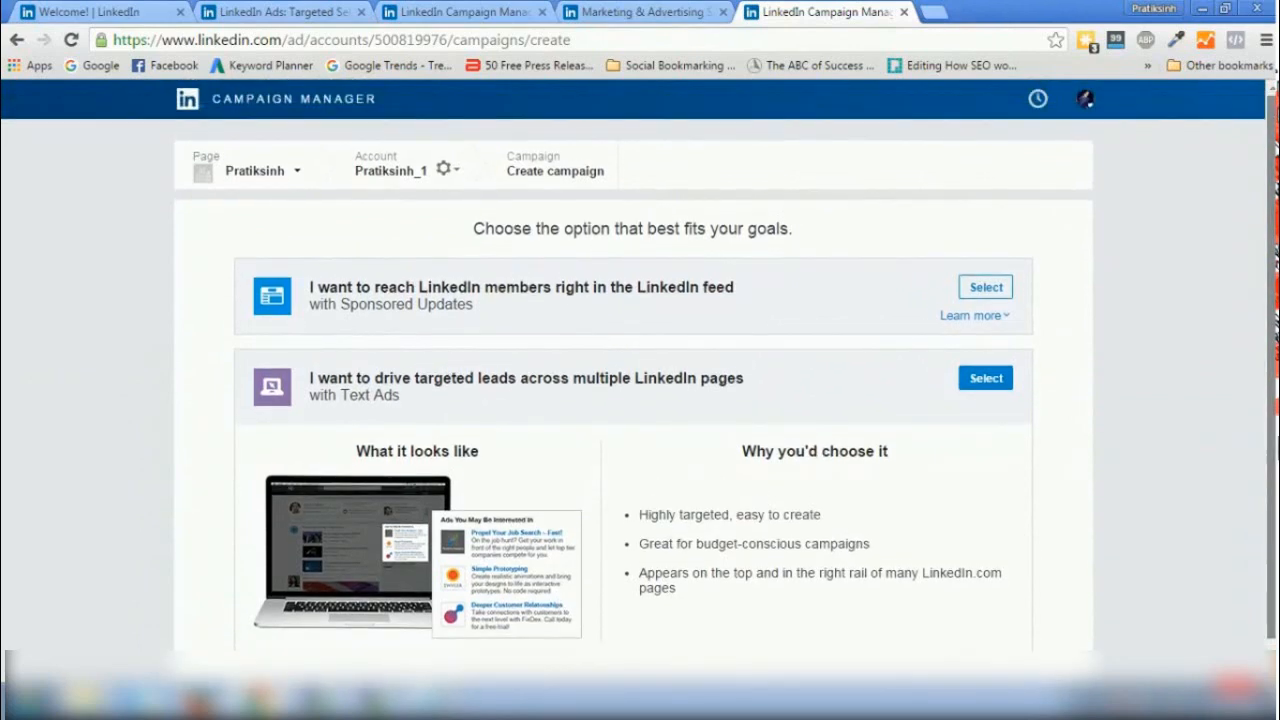
left_click(974, 389)
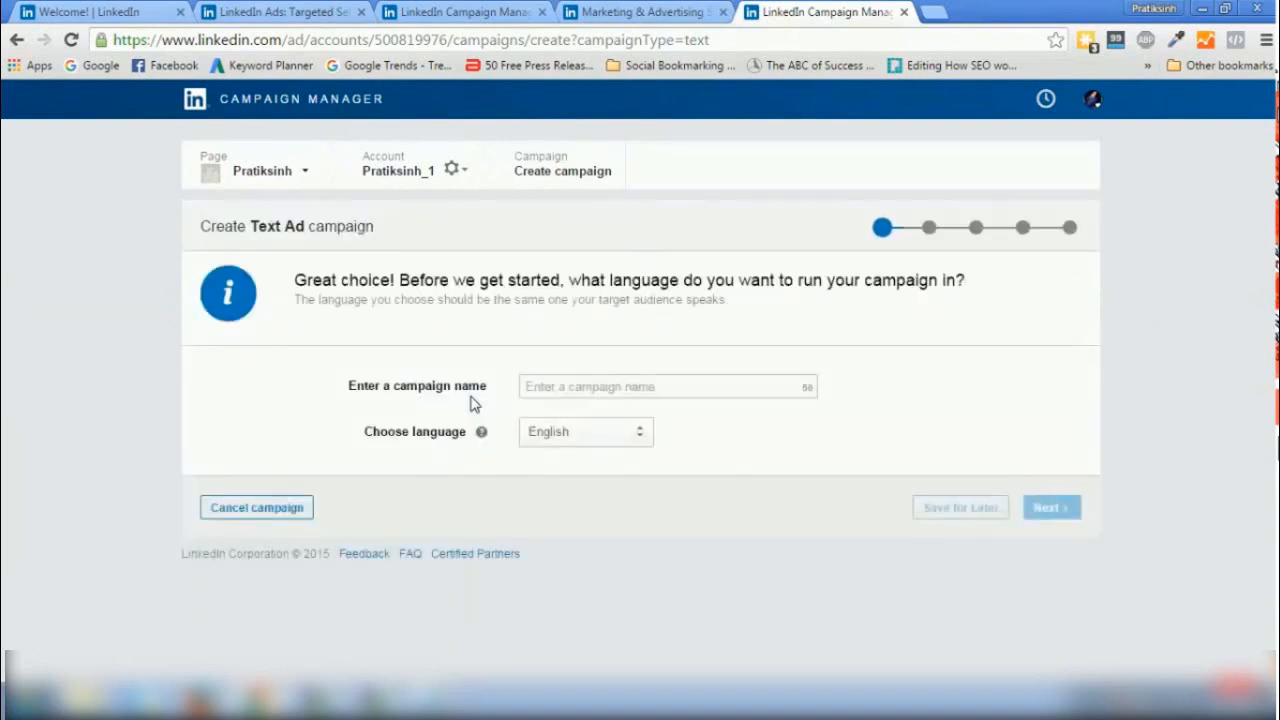
Name the campaign Demo Text Ads, keep English as its language, and continue to the ad's website destination field
left_click(561, 383)
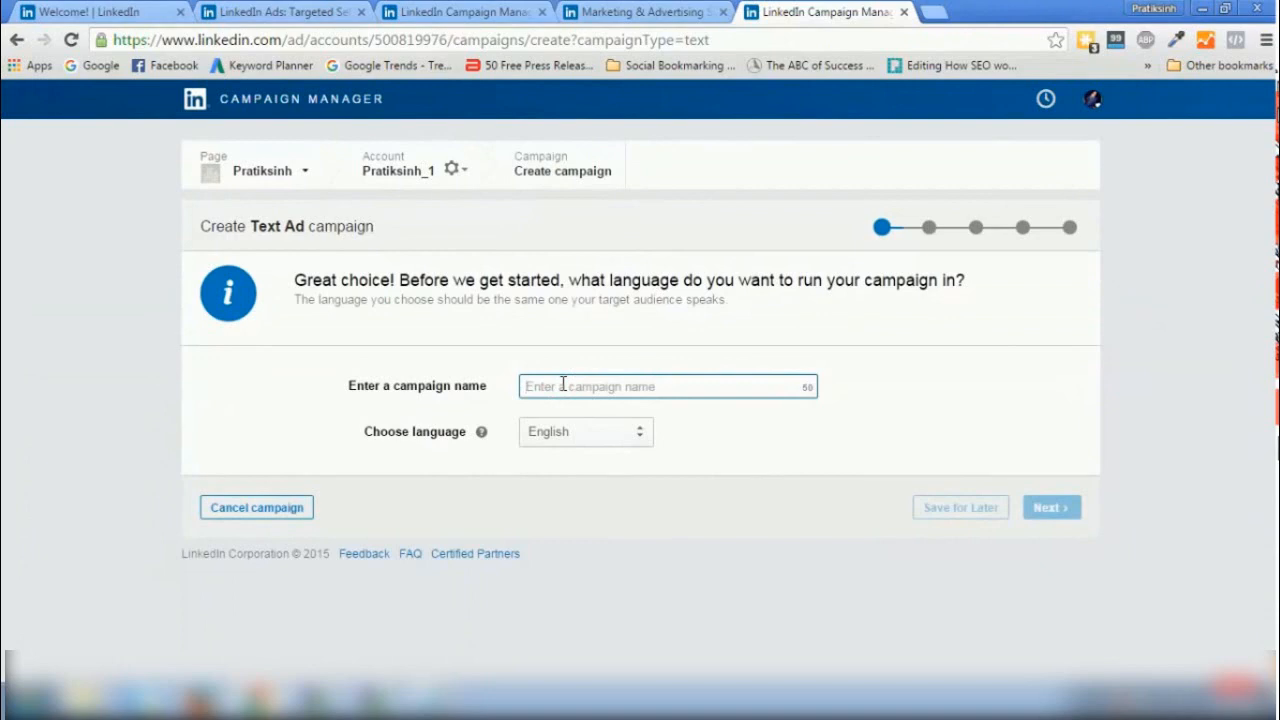
type("Demo 1")
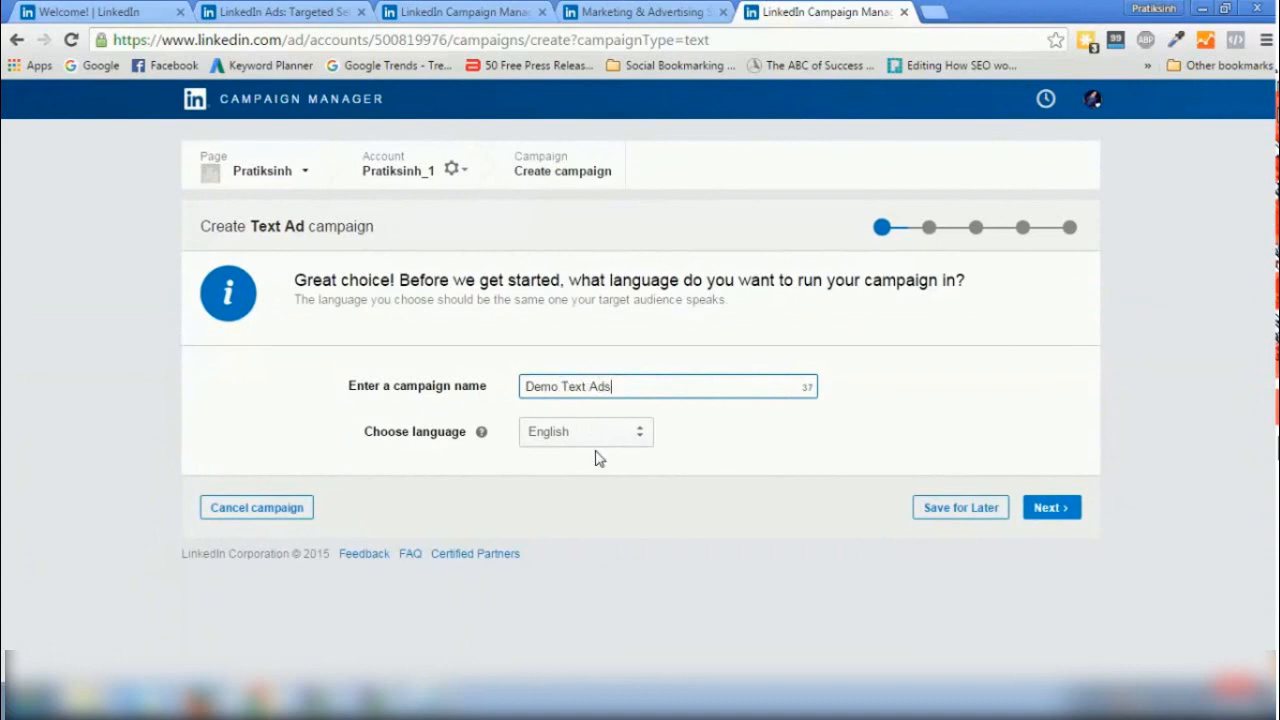
left_click(1046, 507)
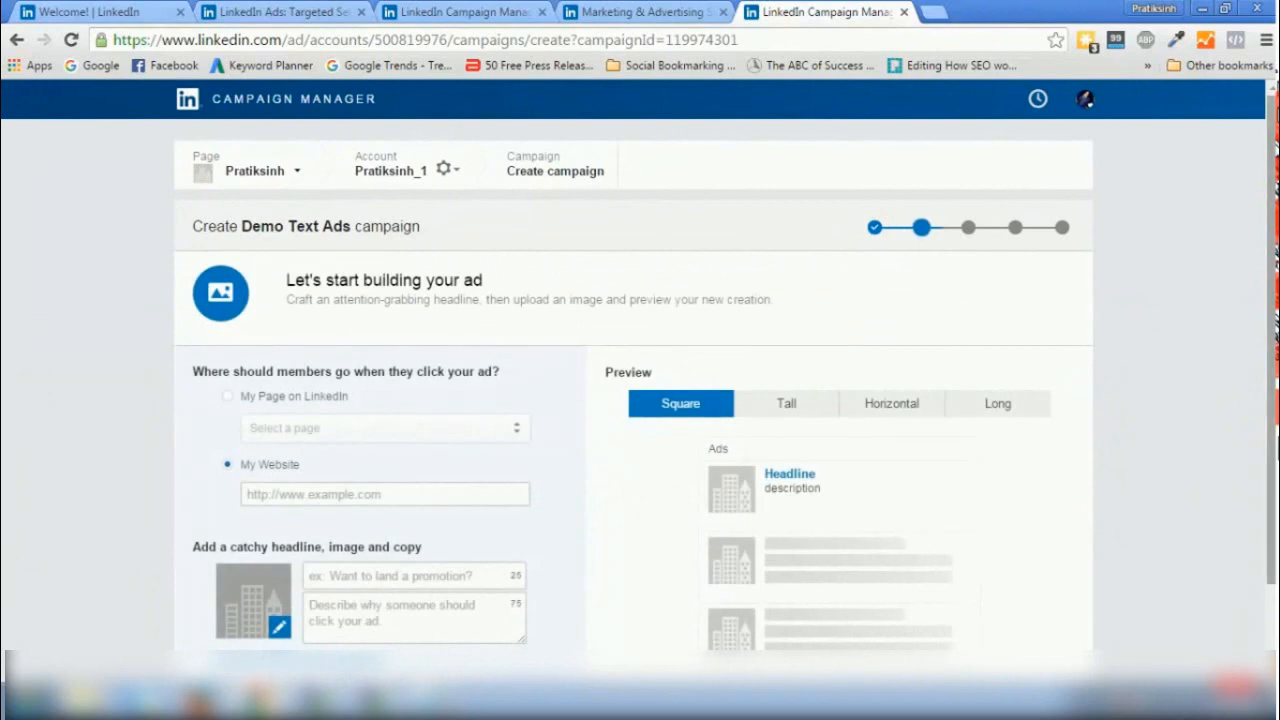
left_click_drag(1271, 114, 1271, 198)
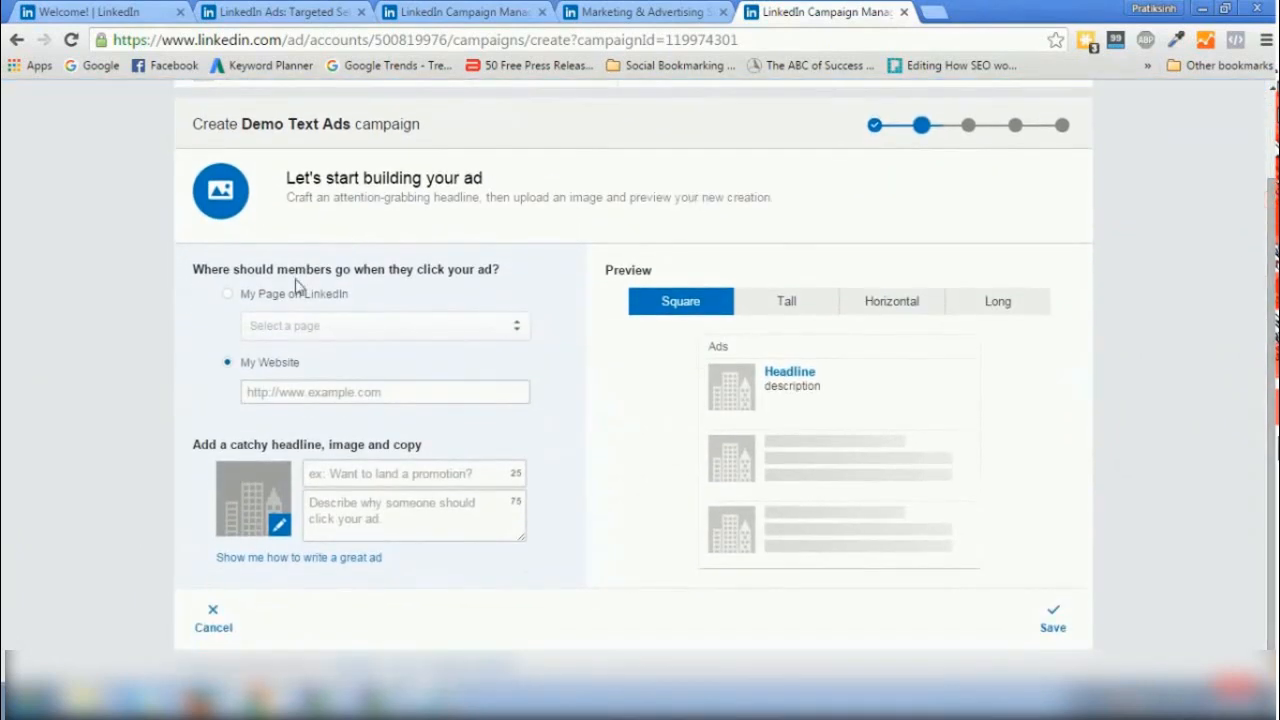
left_click(291, 397)
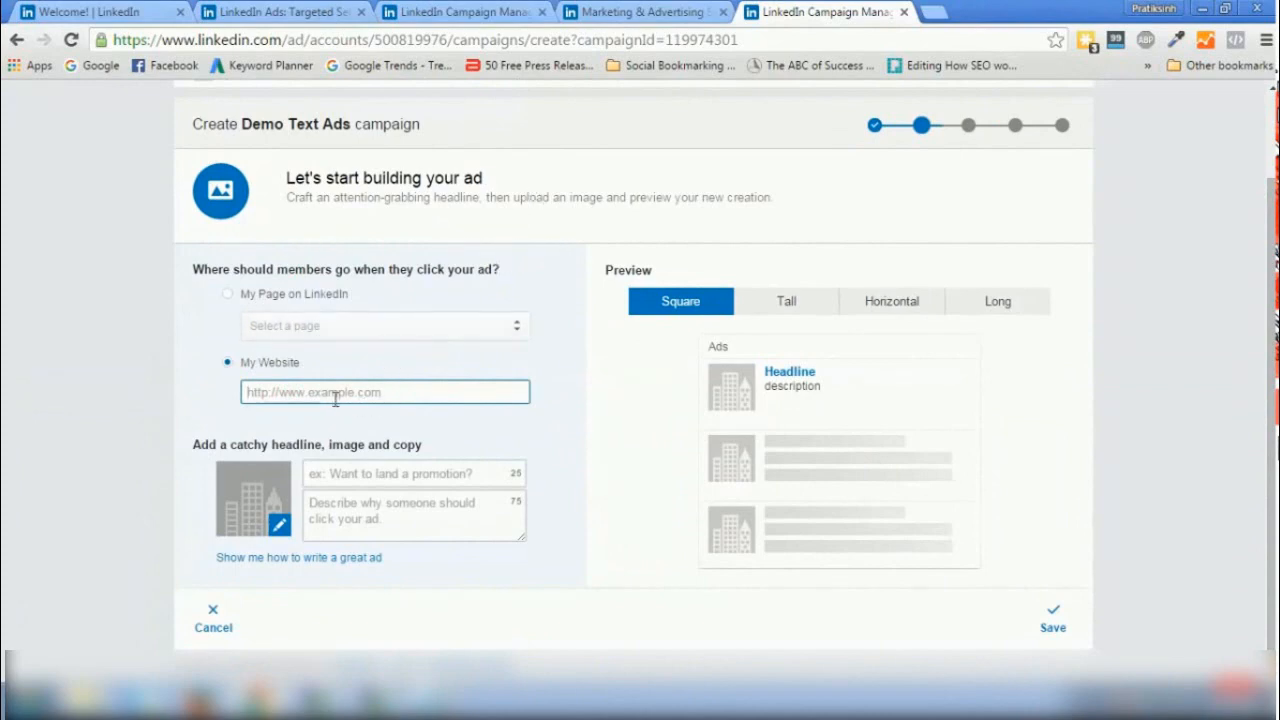
Open linkedin.com in a new tab and find the sponsored post from LinkedIn Marketing Solutions in the feed
left_click(925, 12)
type("linkedin.com")
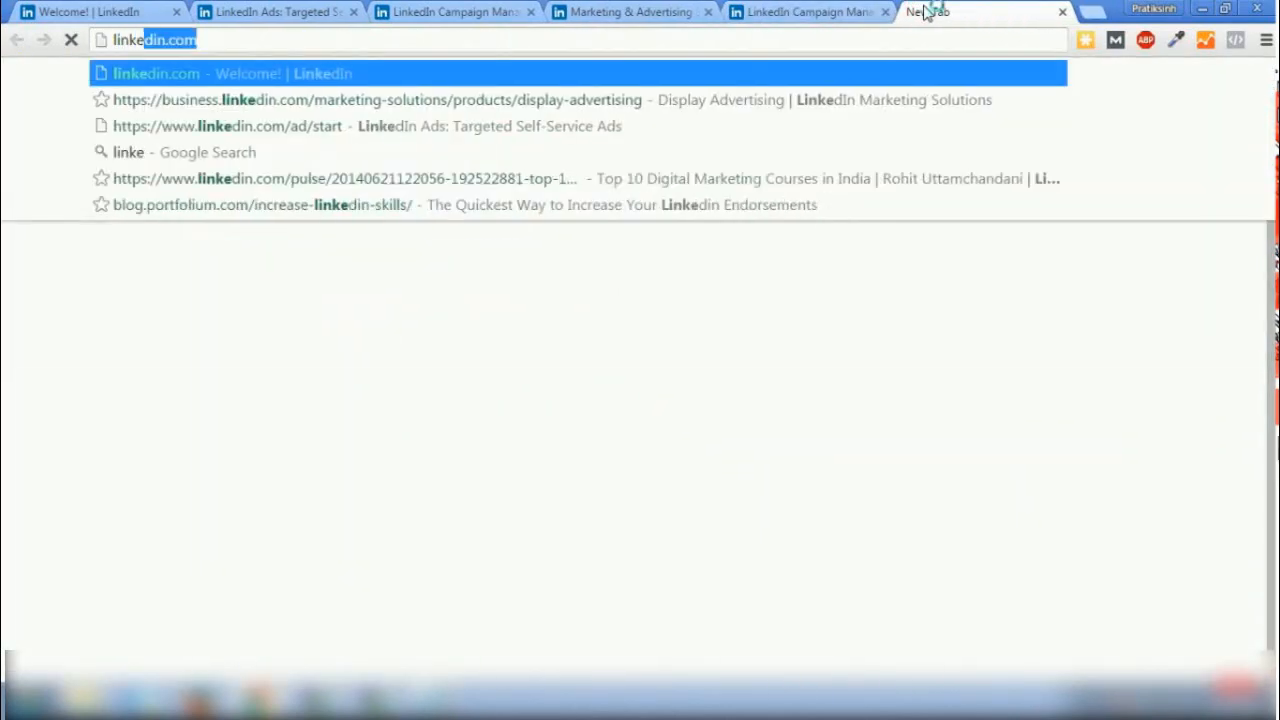
key("Return")
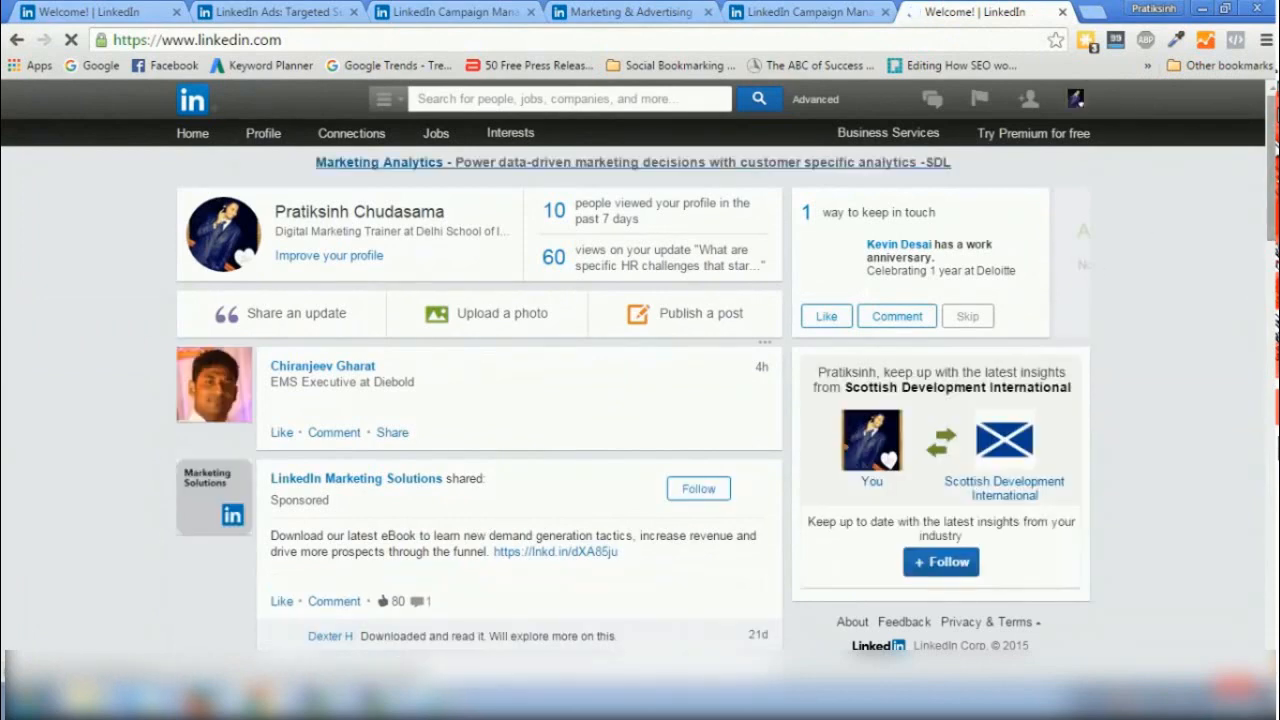
scroll(640, 380, "down", 3)
scroll(520, 400, "up", 1)
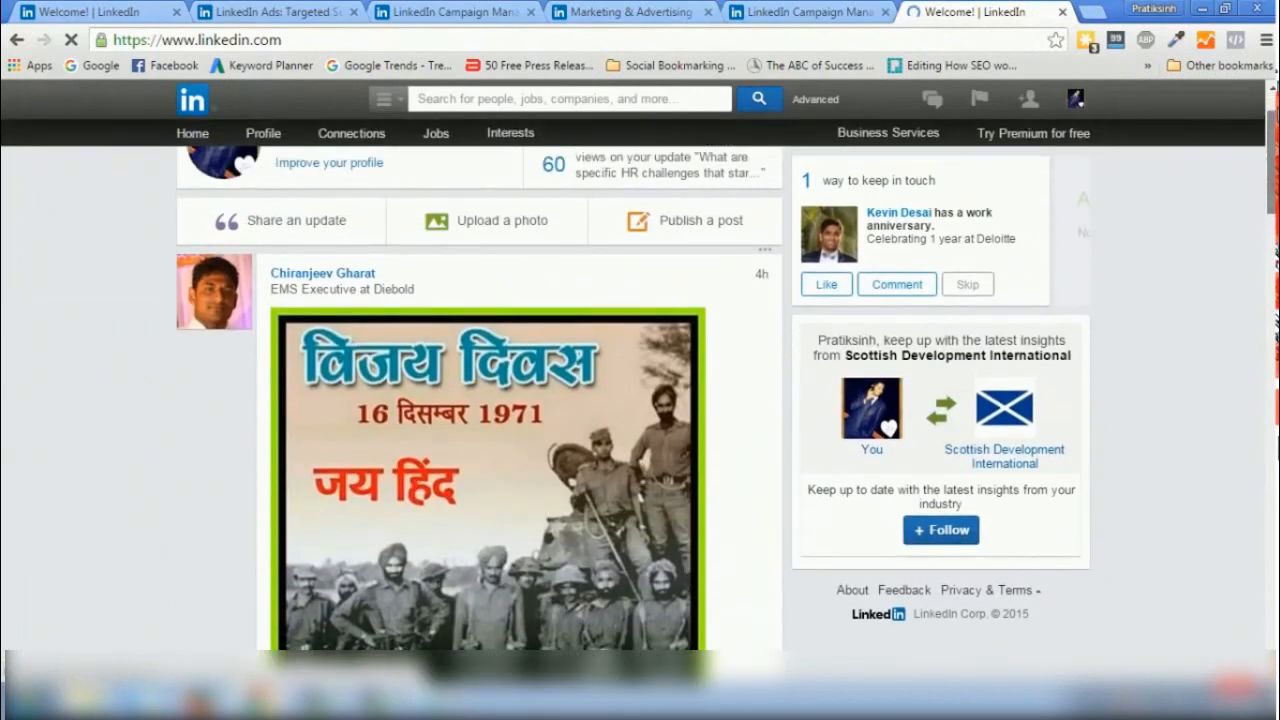
scroll(520, 400, "down", 5)
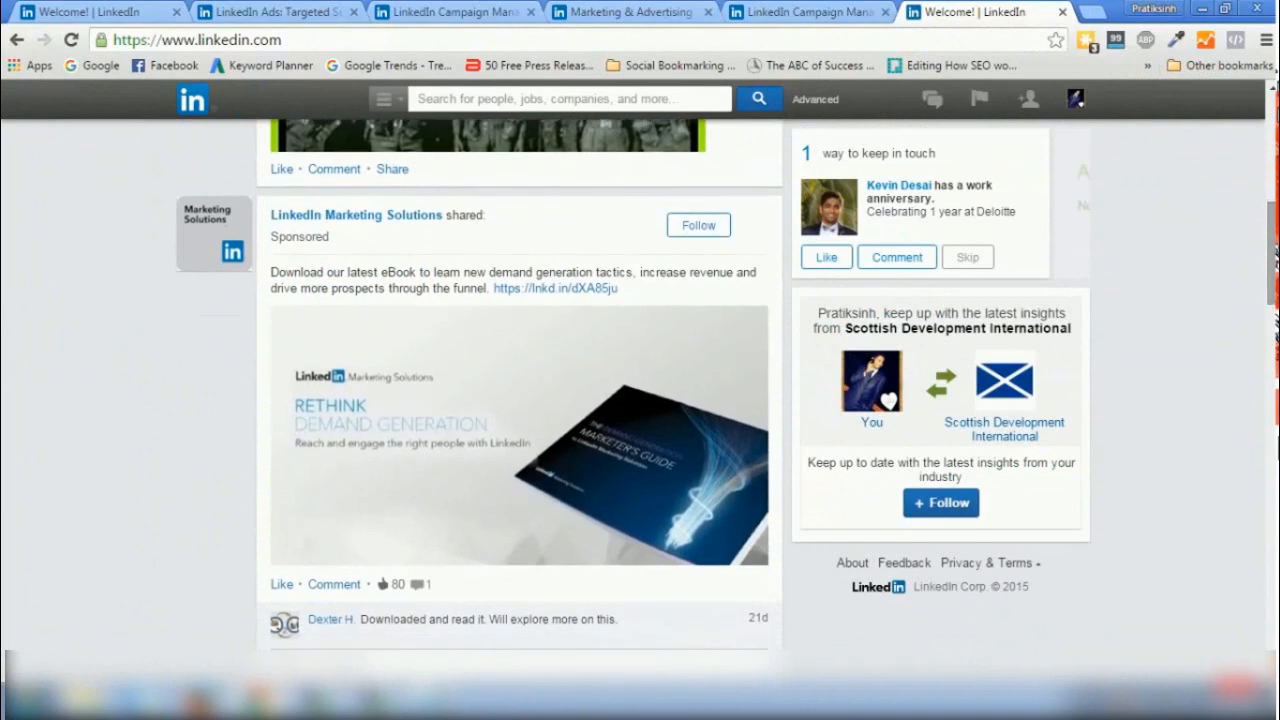
View the landing page behind the sponsored post, and close it and the feed to return to the campaign
mouse_move(292, 232)
left_click(450, 447)
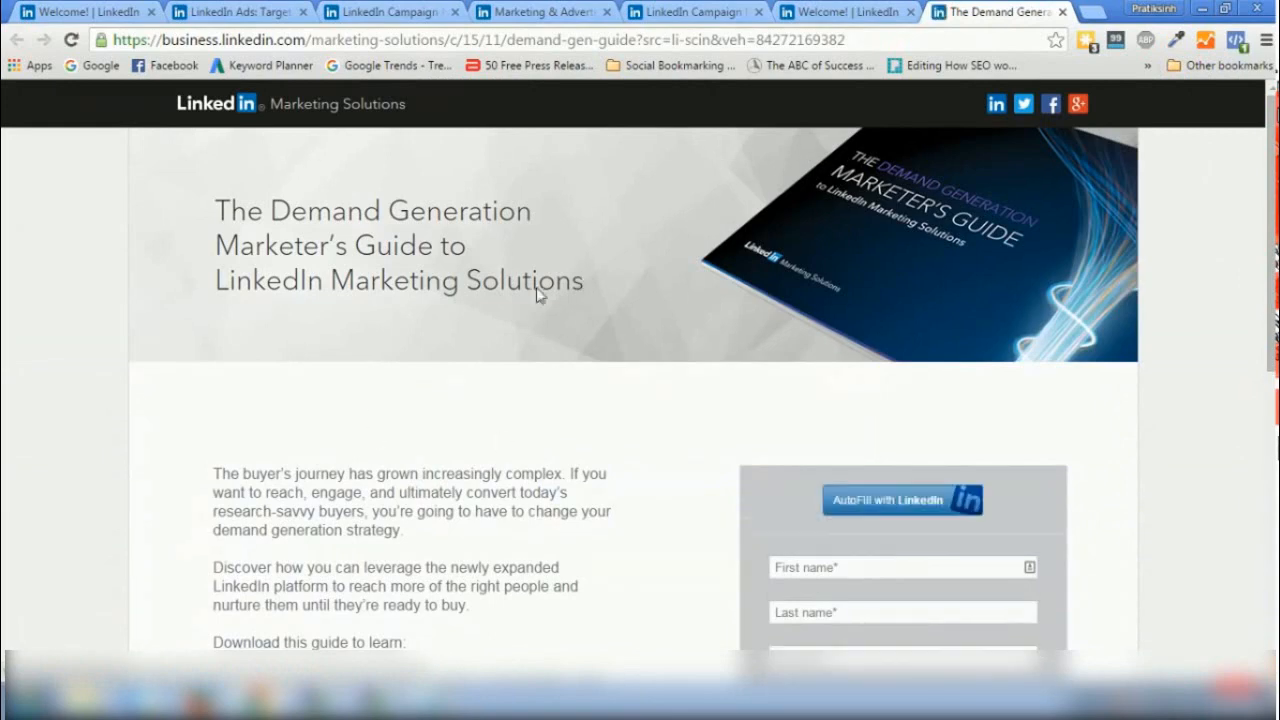
left_click(1062, 12)
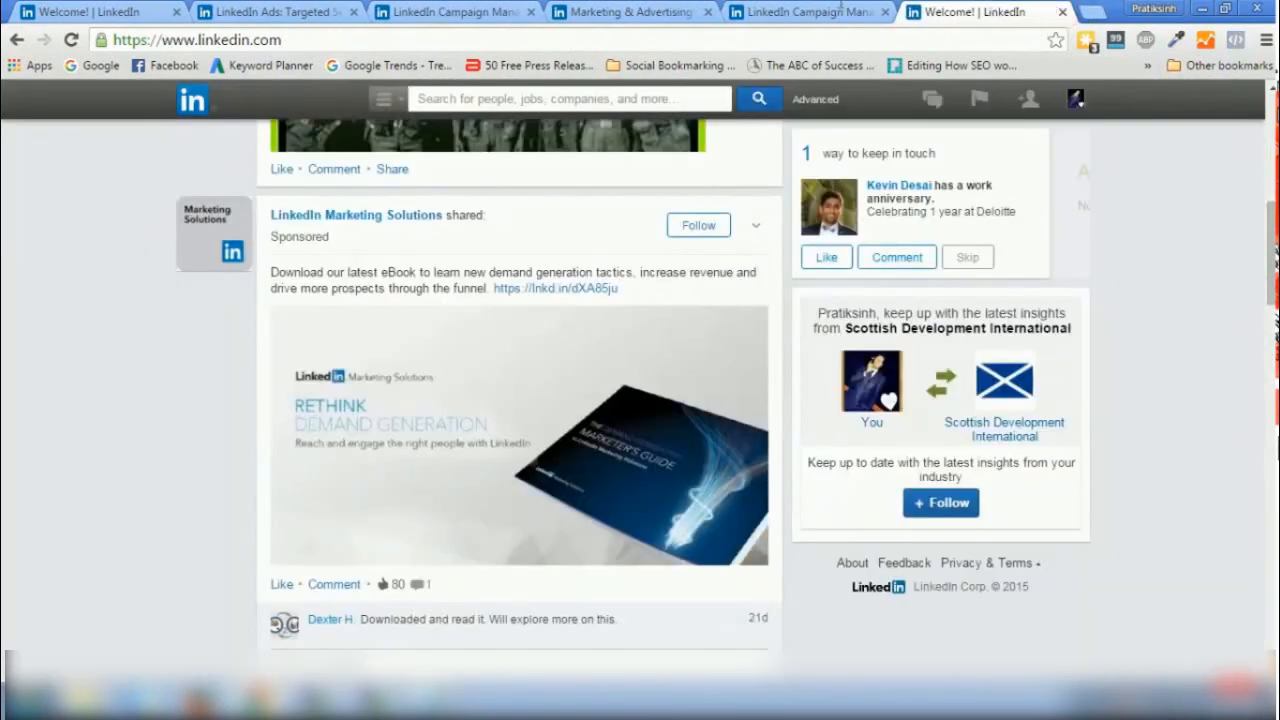
left_click(840, 10)
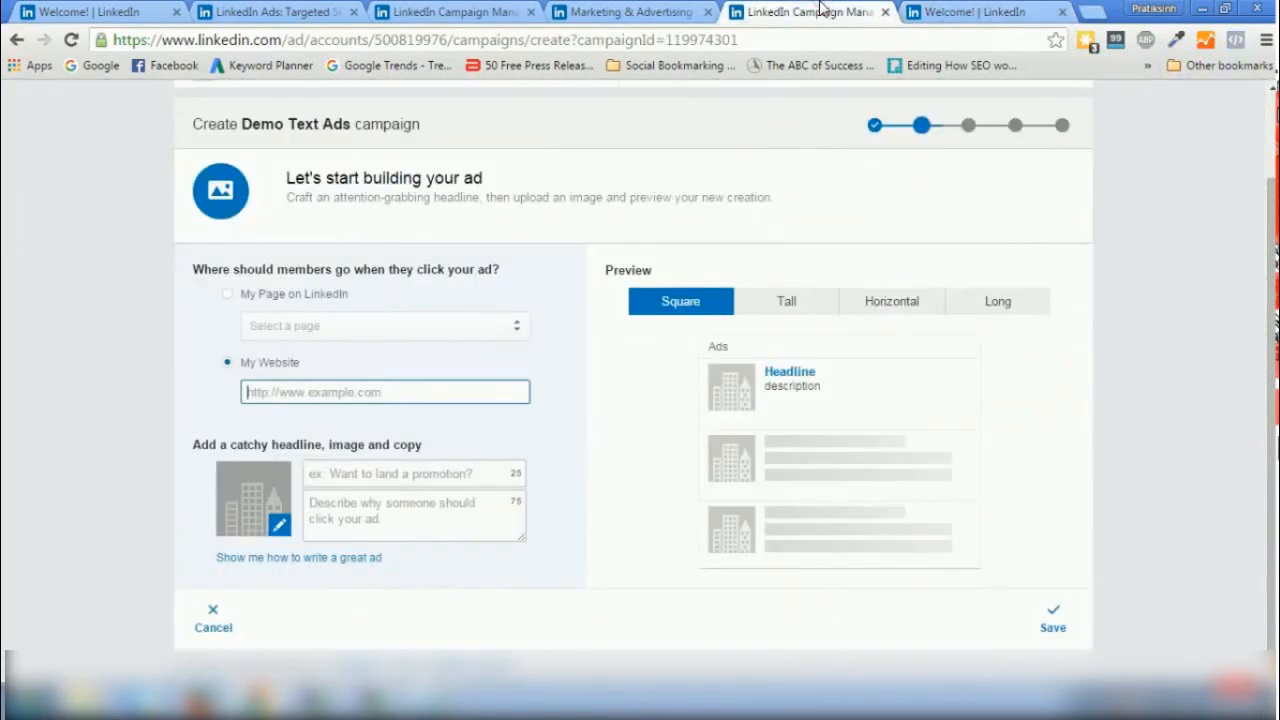
left_click(1062, 14)
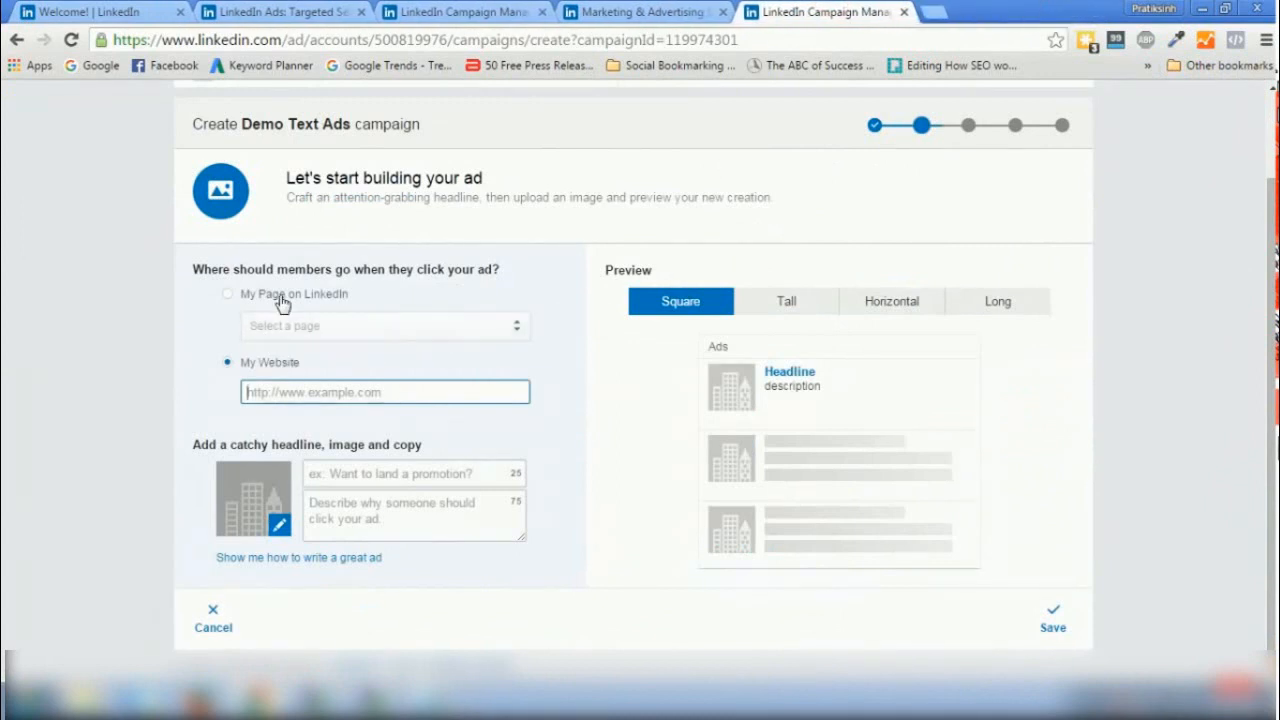
Try My Page on LinkedIn as the ad's destination and review the pages it offers
left_click(227, 295)
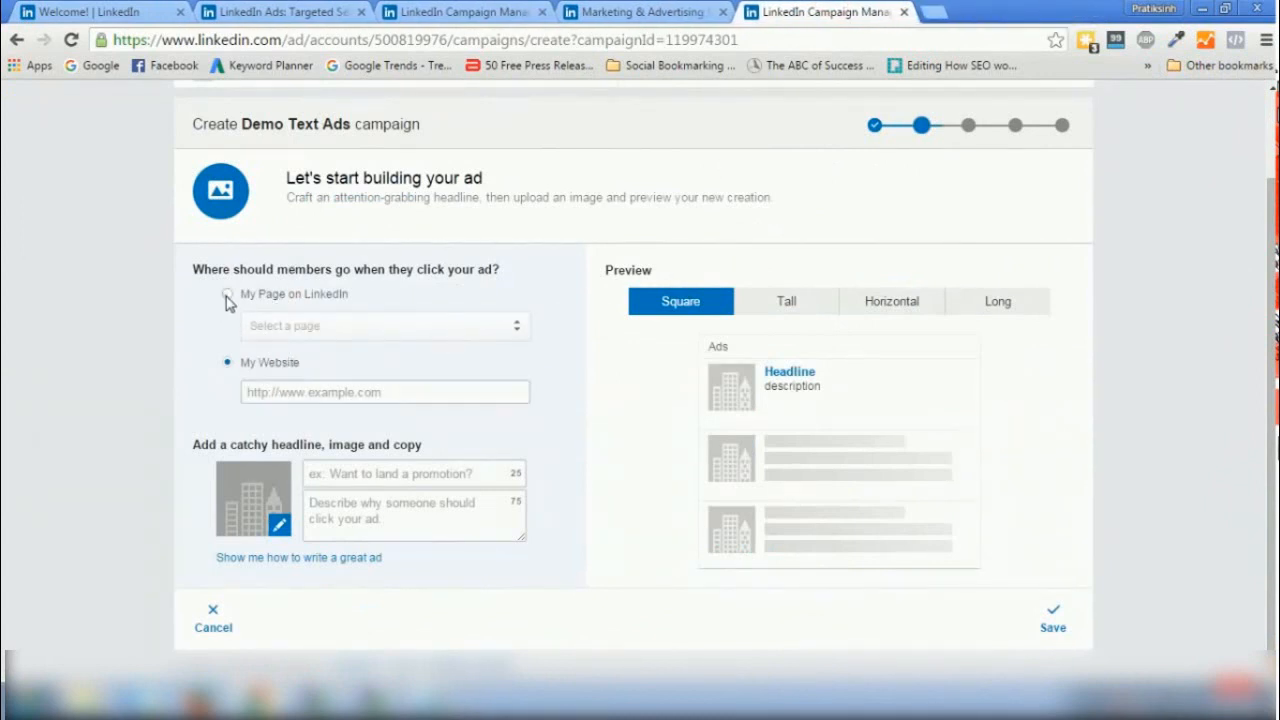
left_click(227, 297)
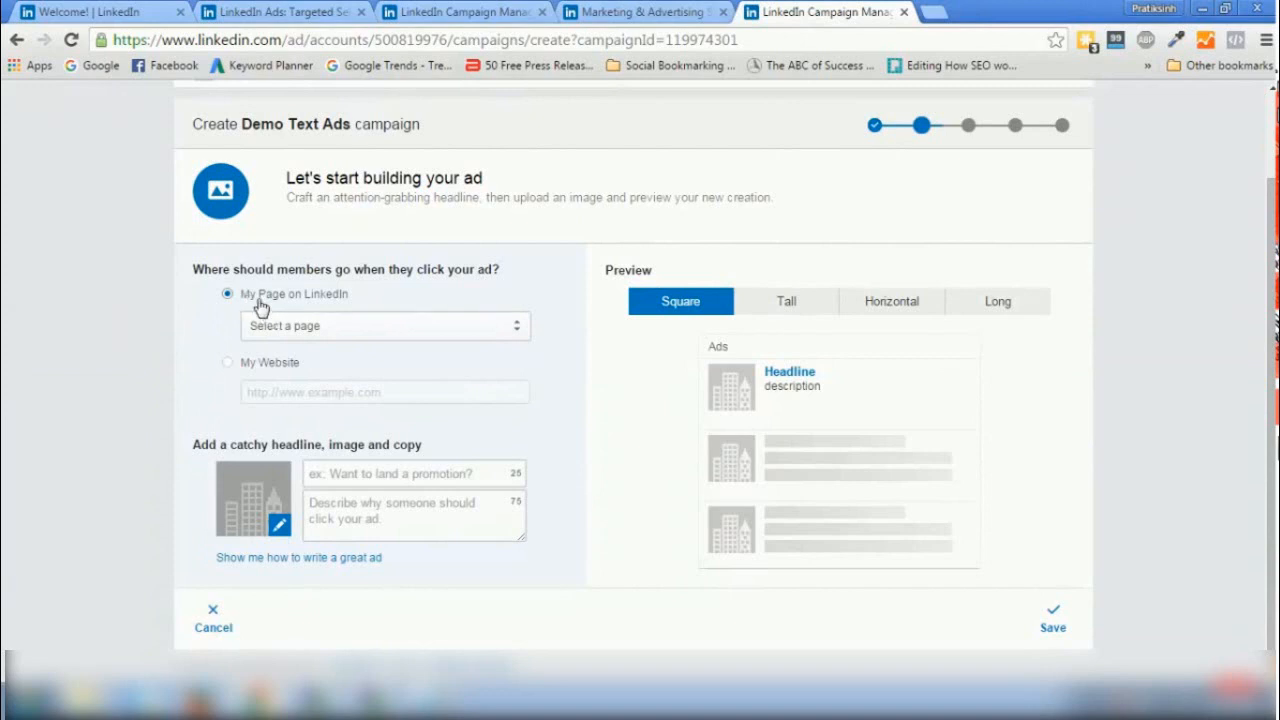
left_click(312, 328)
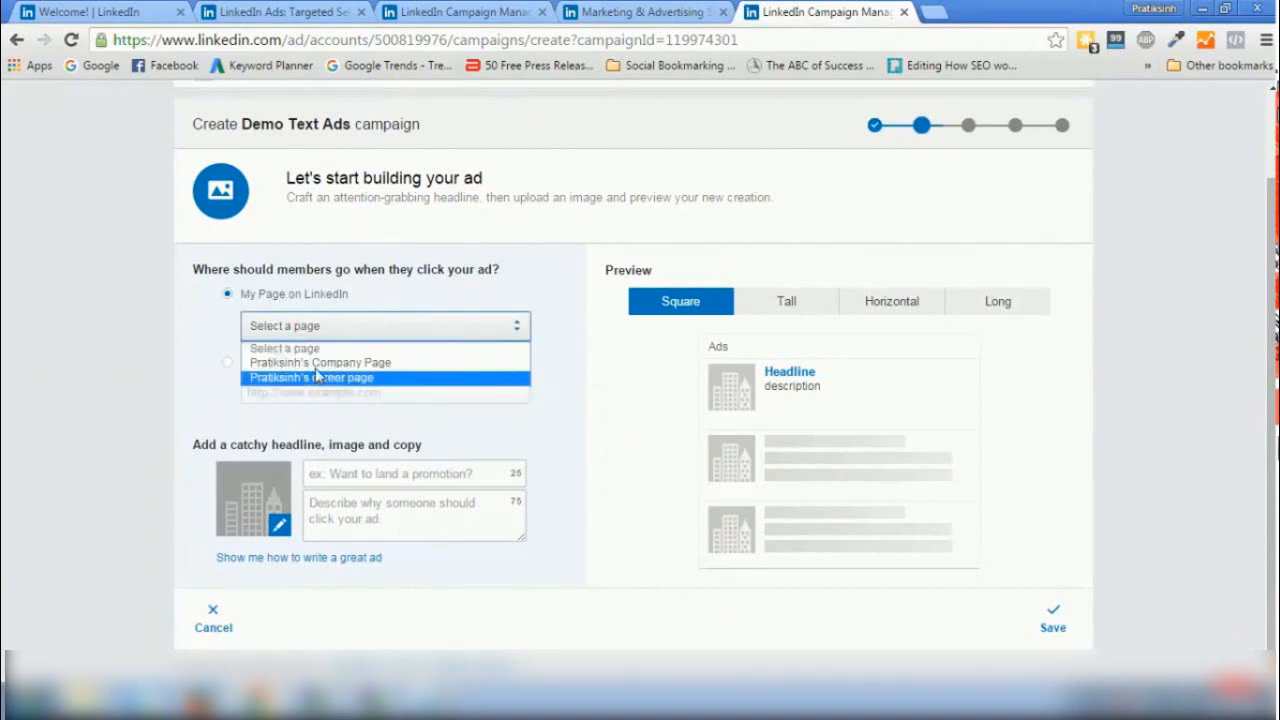
left_click(175, 322)
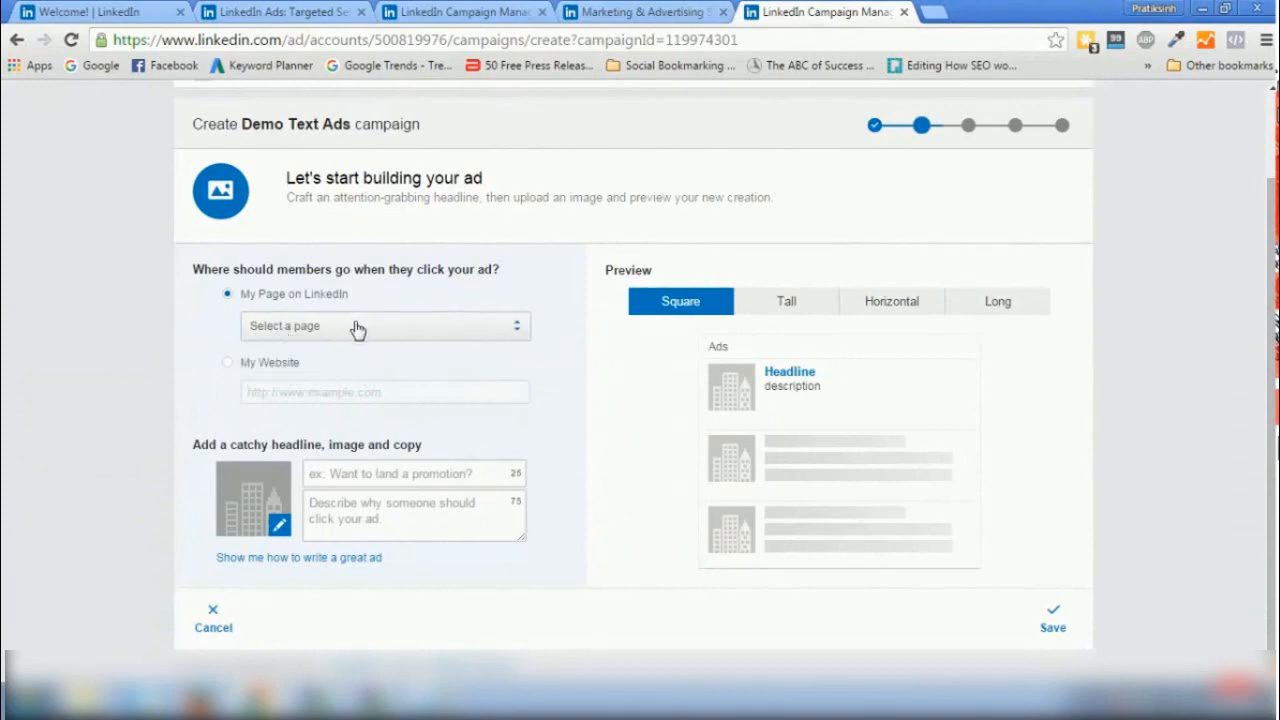
left_click(227, 362)
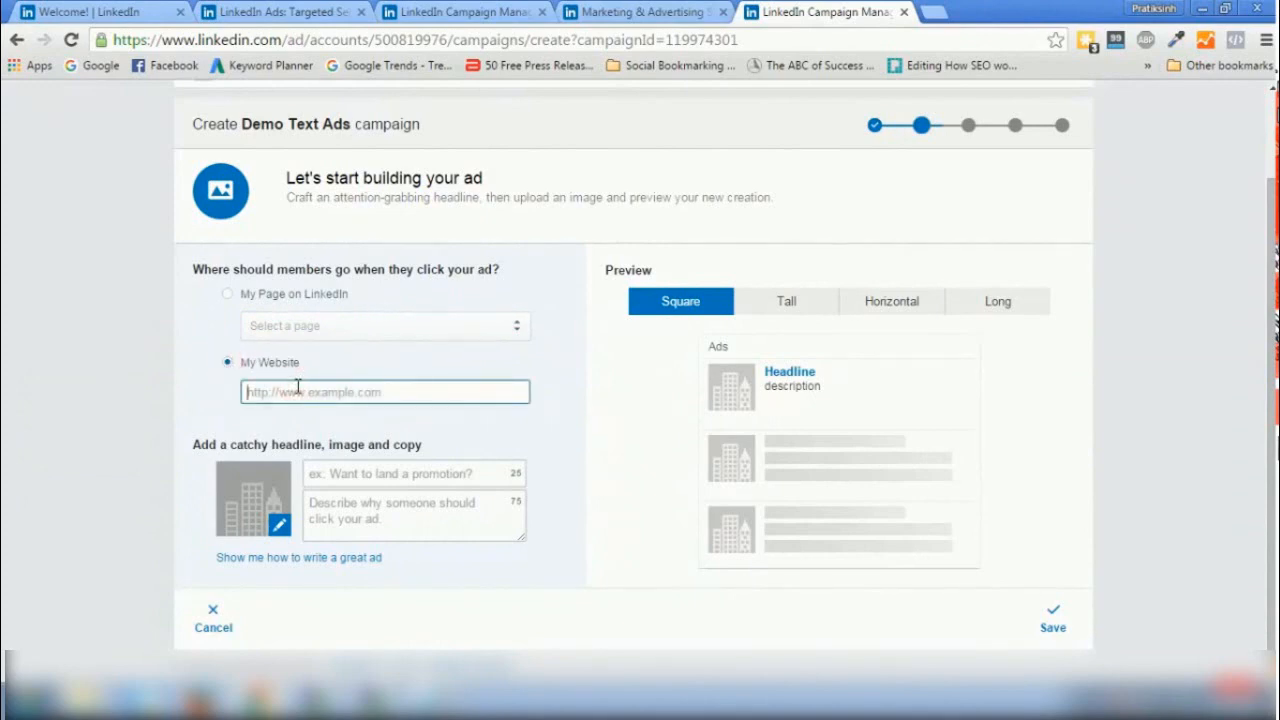
type("http://www.google.com")
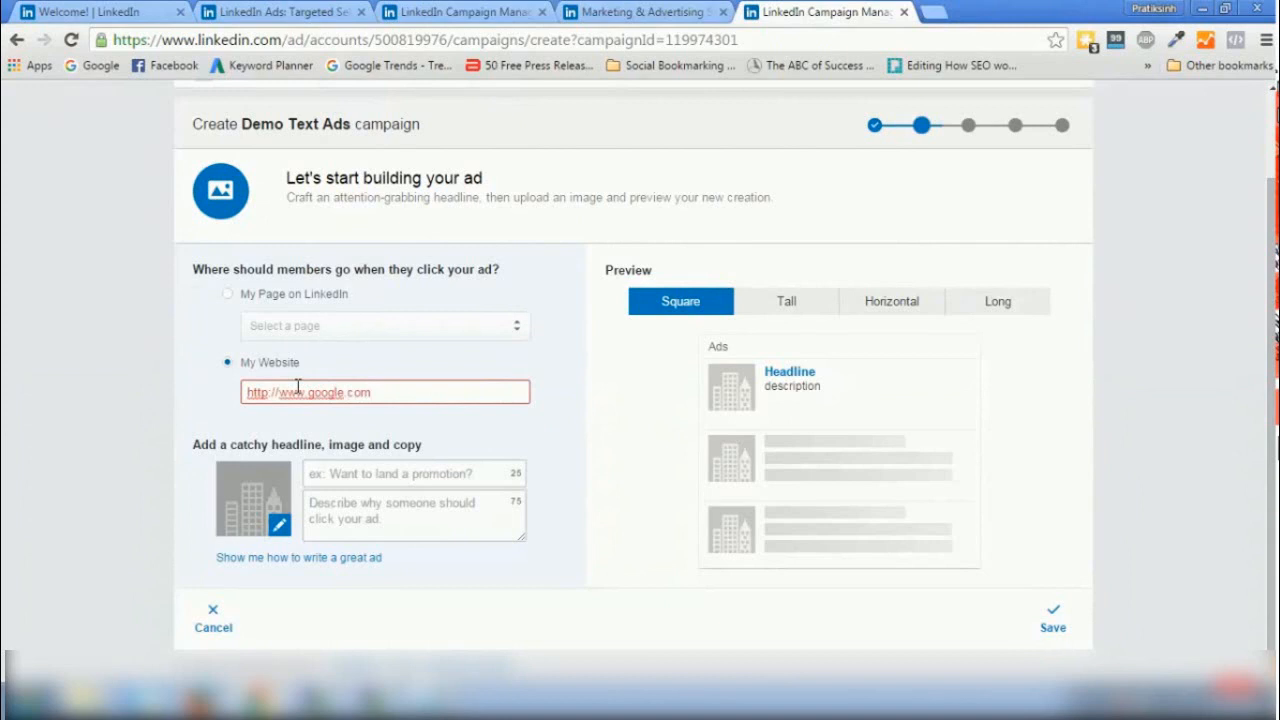
left_click(237, 391)
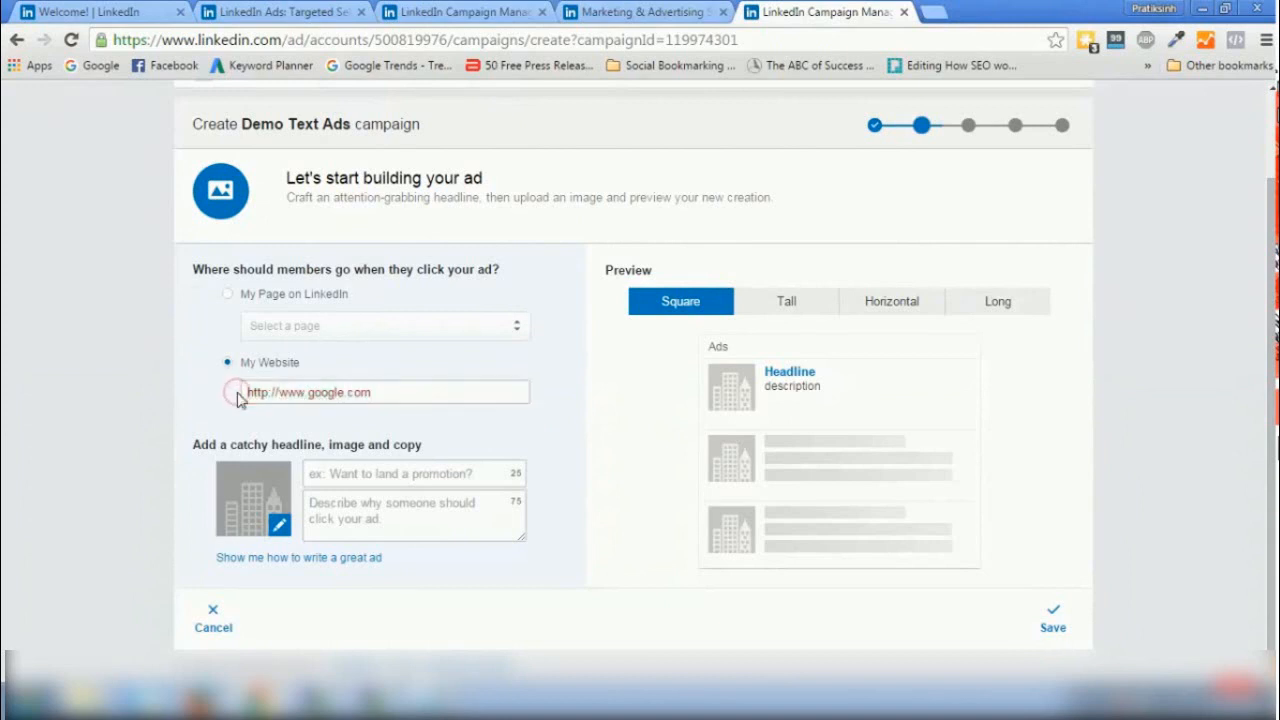
Enter the headline "This is the headline!" and the description "This is the description for this text ad."
left_click(356, 472)
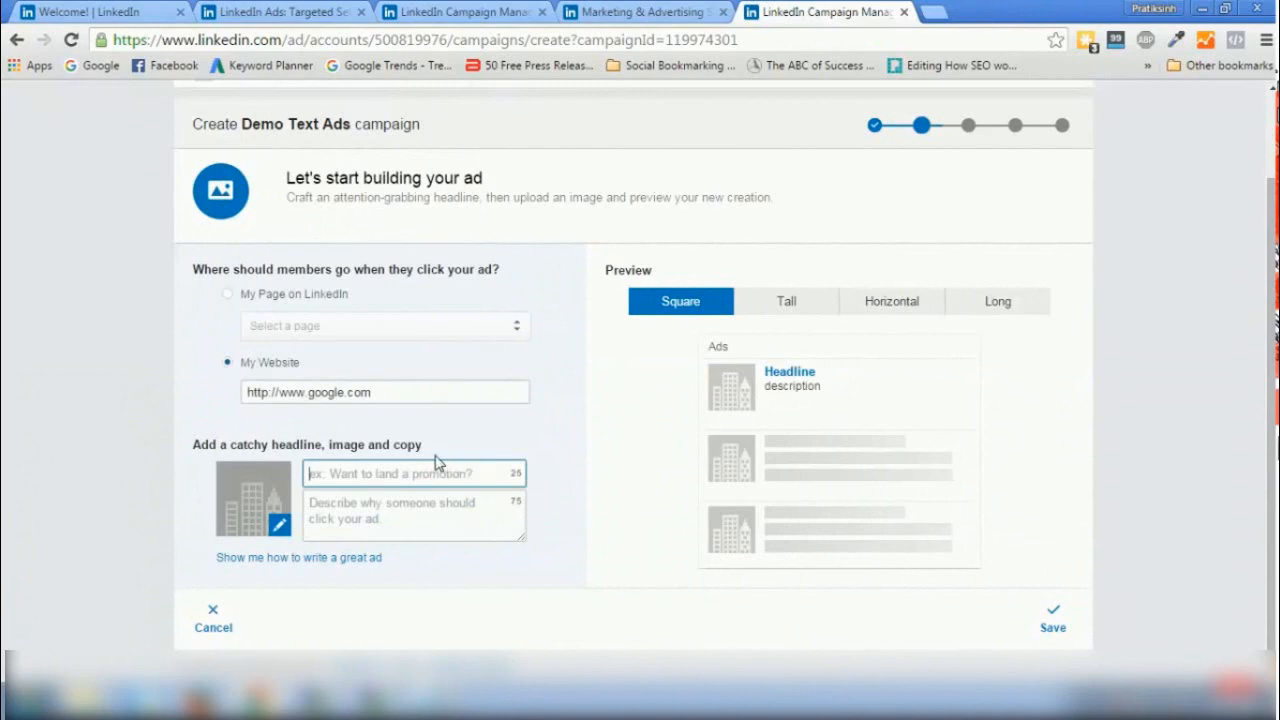
left_click(386, 476)
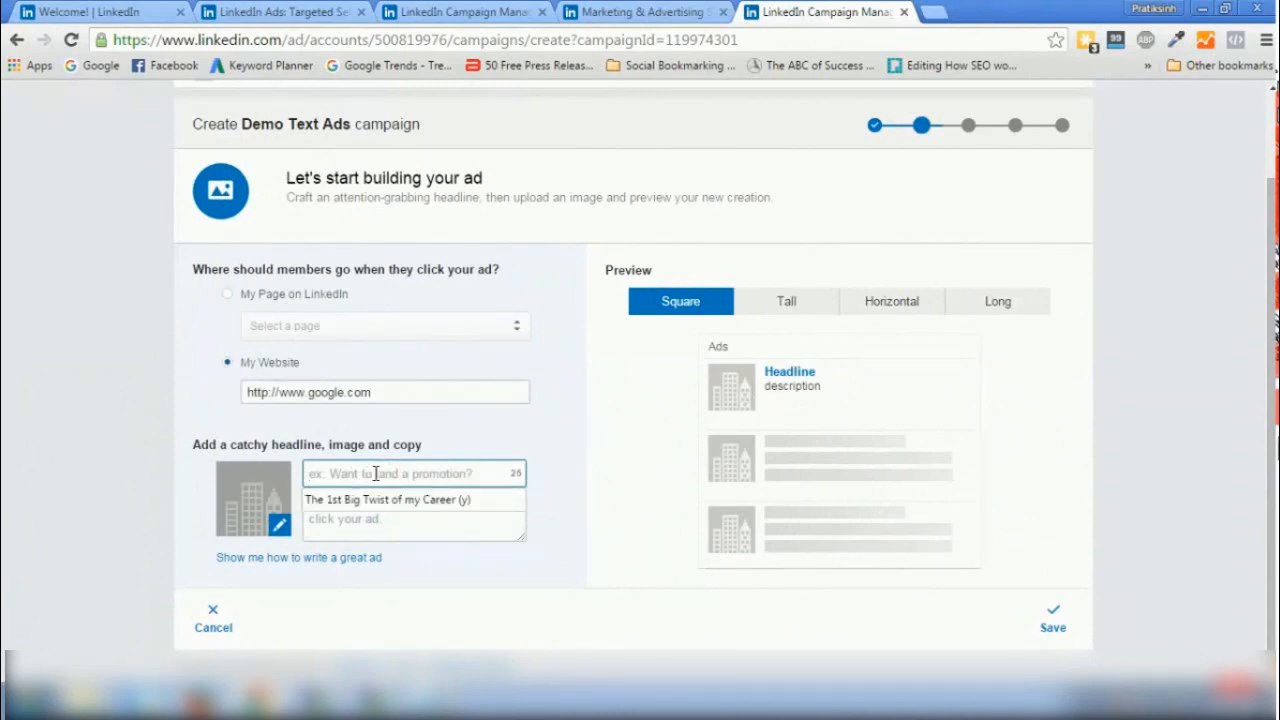
type("This is the headline!")
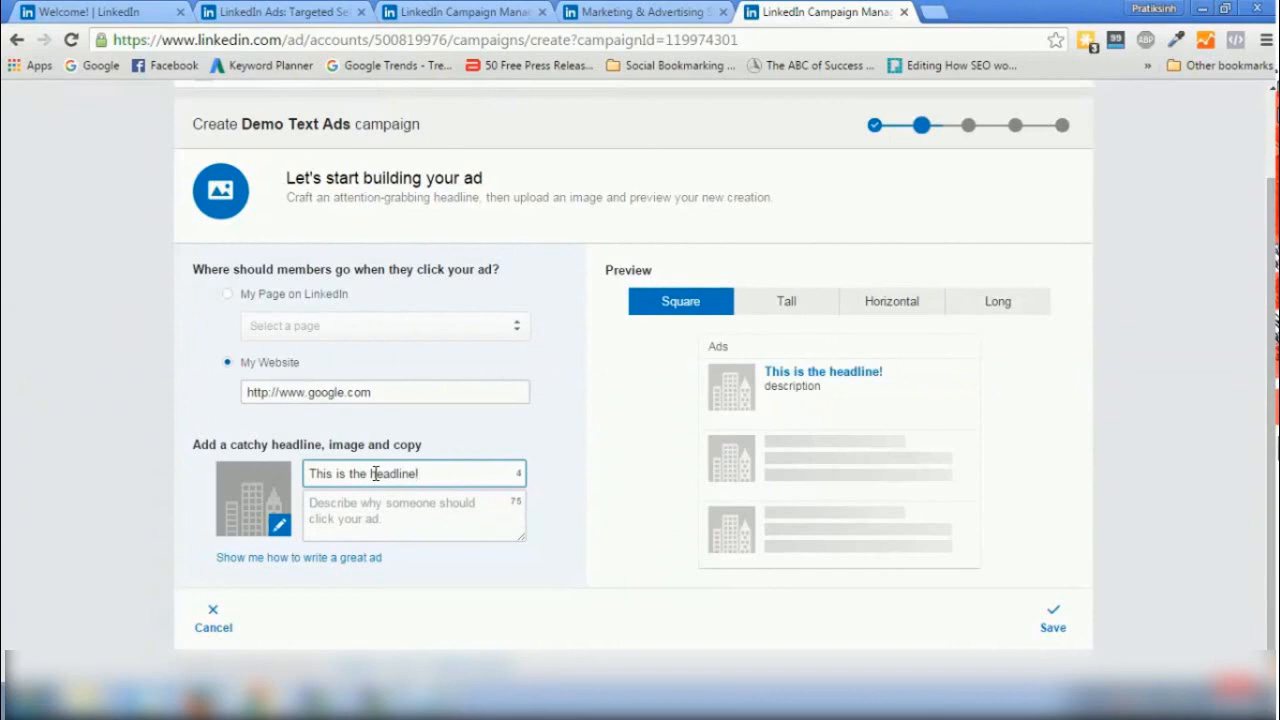
left_click(428, 522)
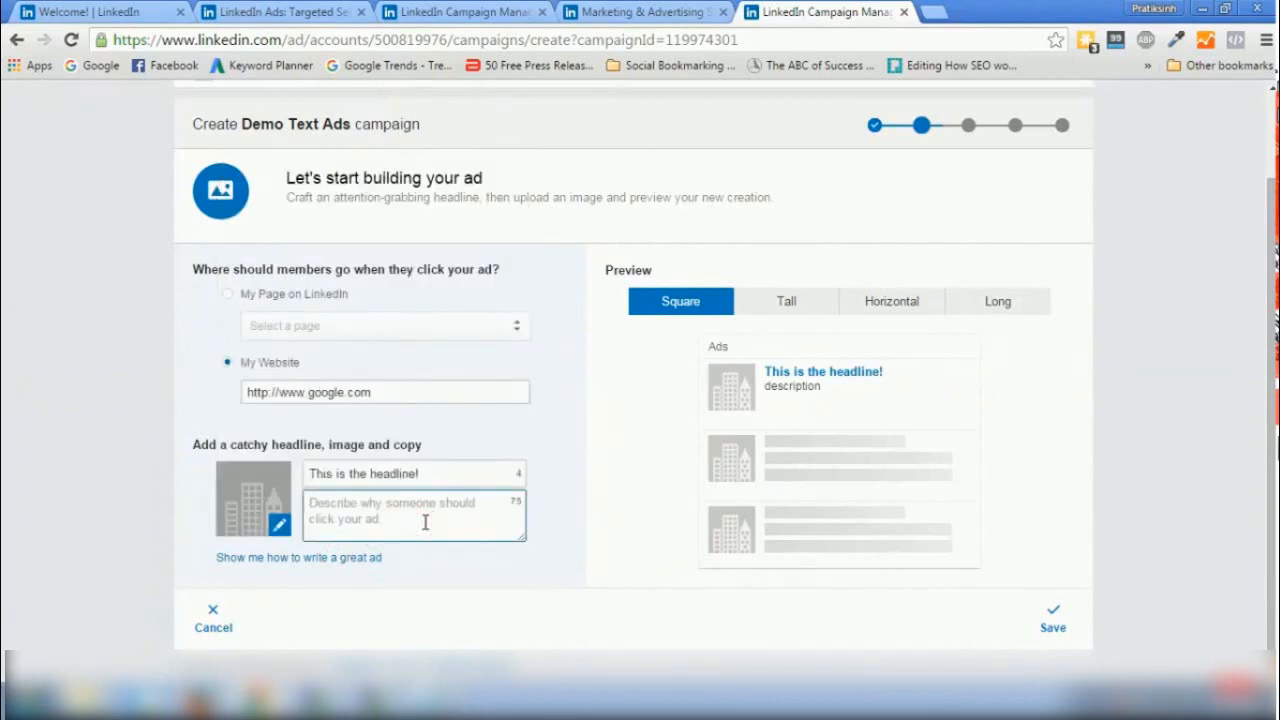
type("This is the description for this text ad.")
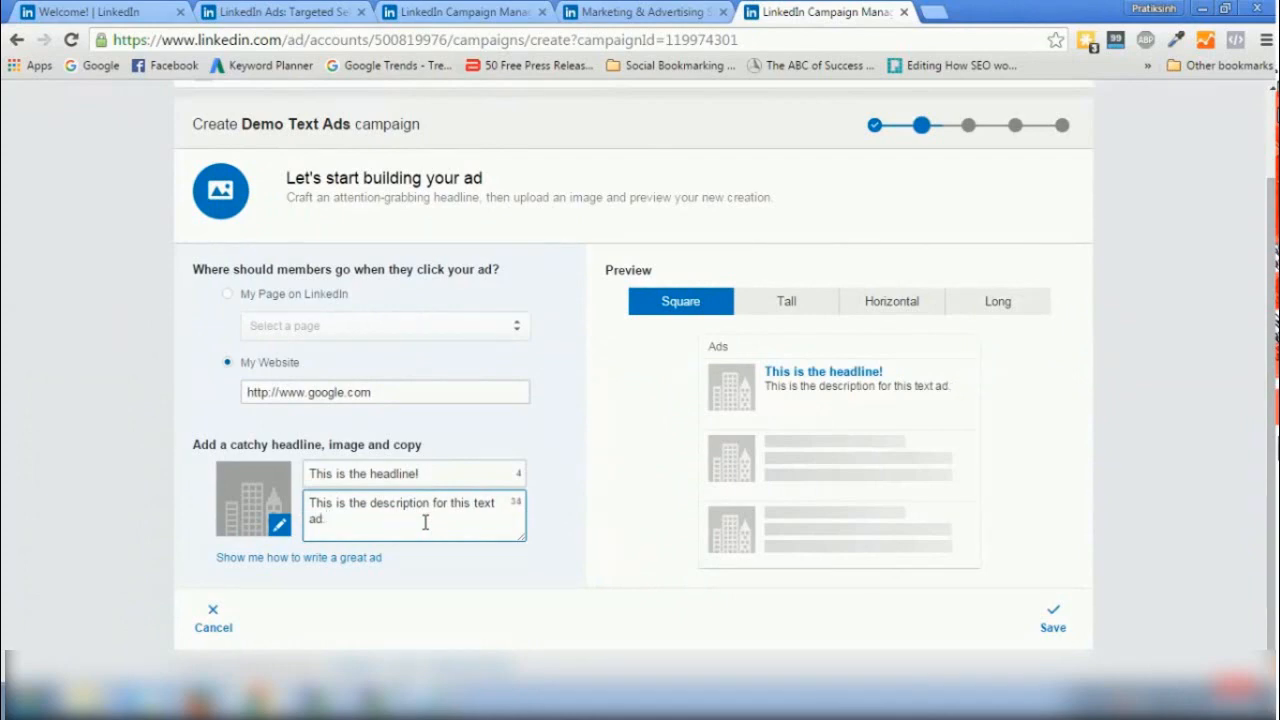
left_click(499, 560)
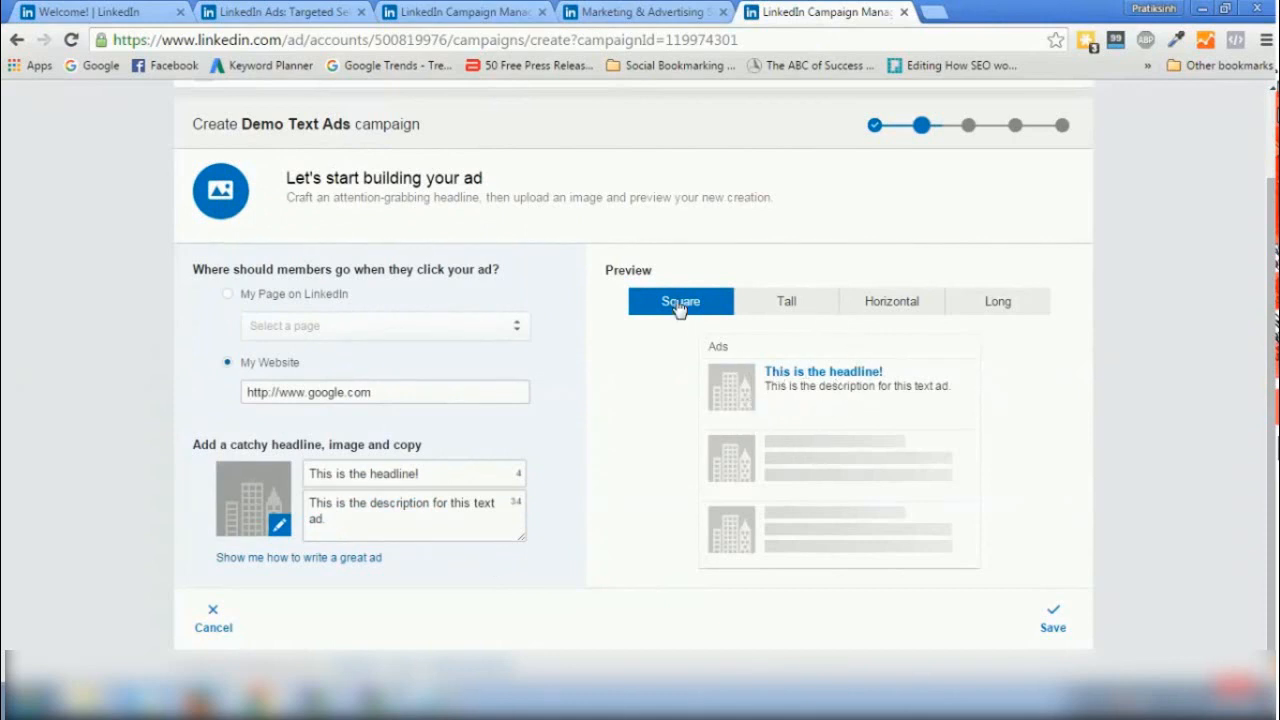
Compare how the ad looks in the Square, Tall, Horizontal and Long previews
left_click(773, 303)
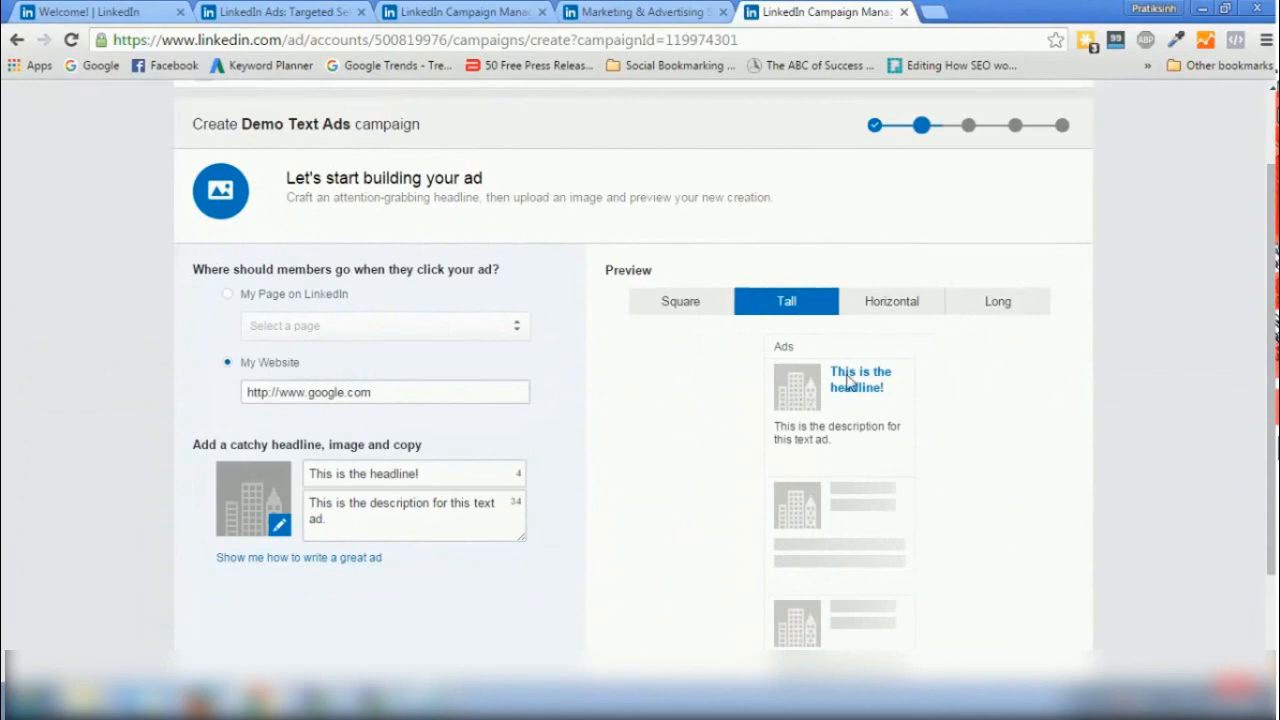
left_click(880, 309)
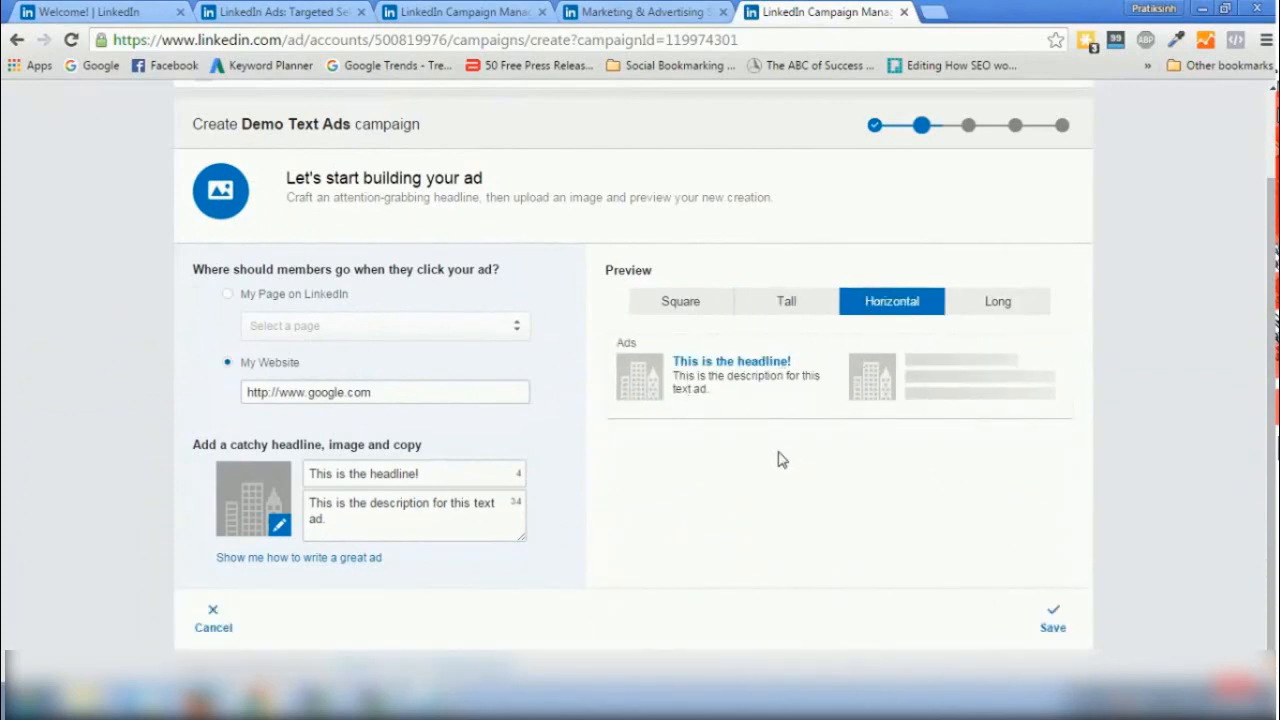
left_click(1024, 307)
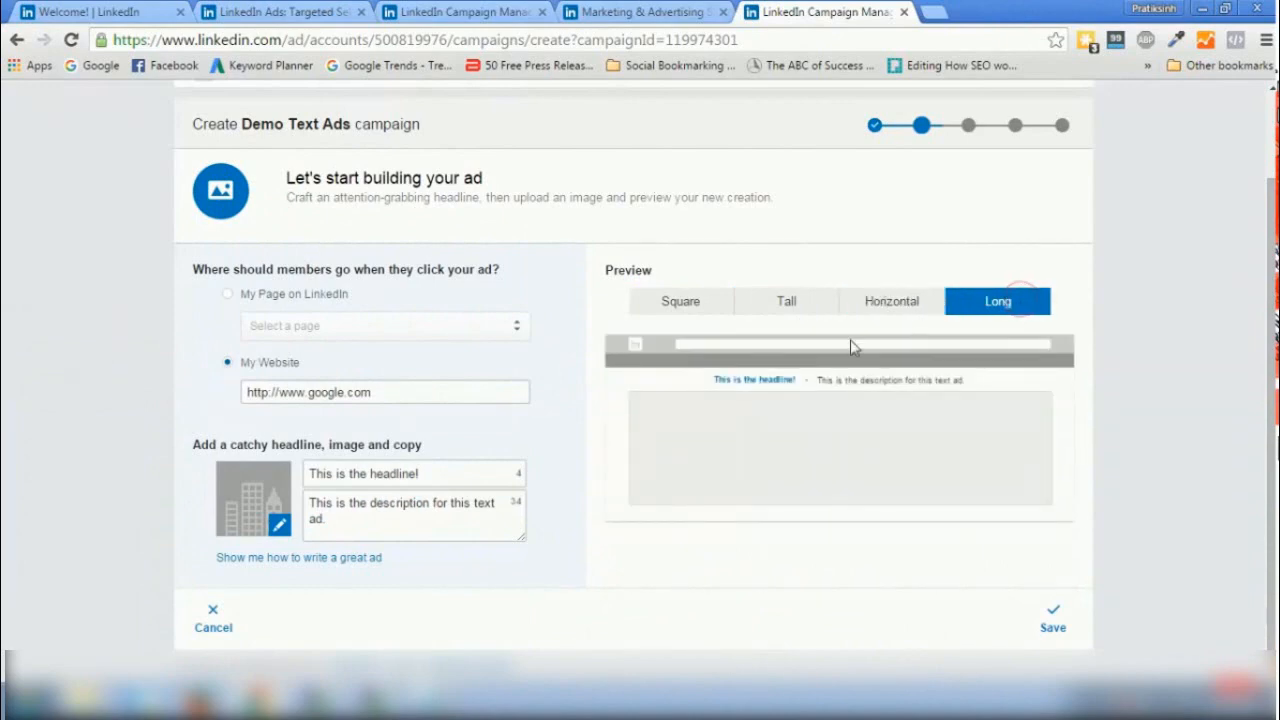
left_click(700, 307)
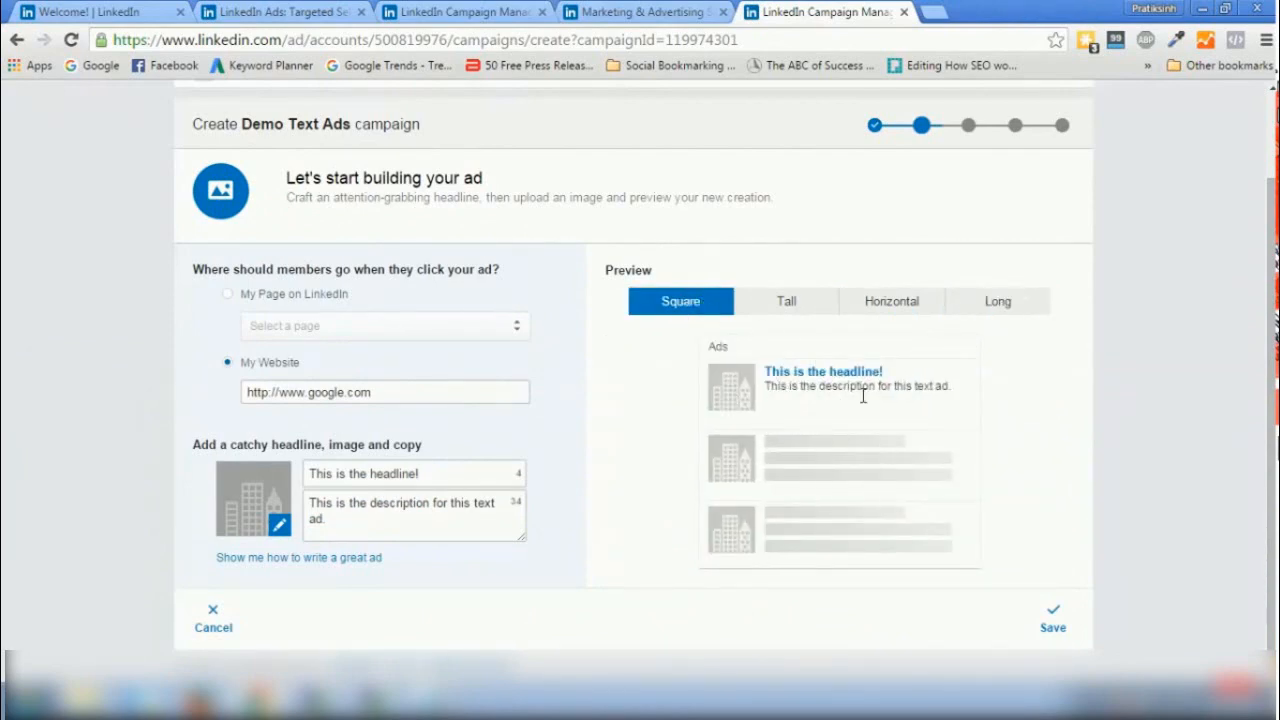
left_click(778, 300)
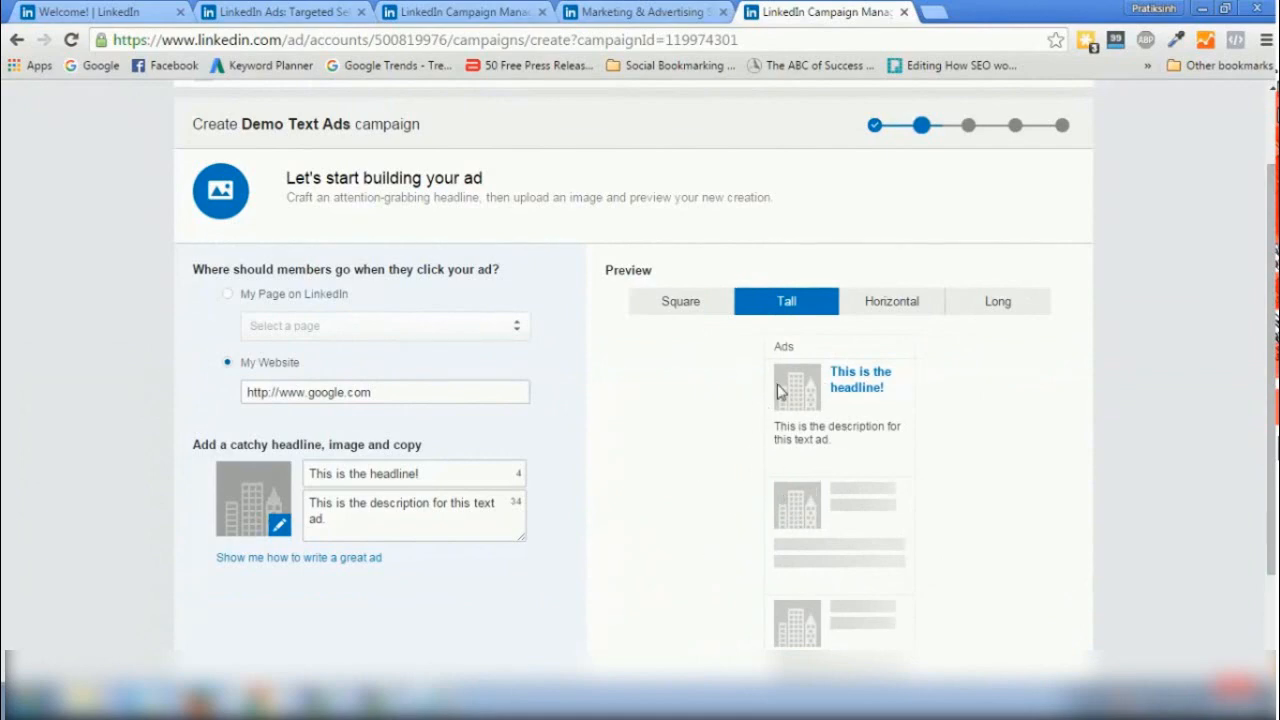
left_click(877, 306)
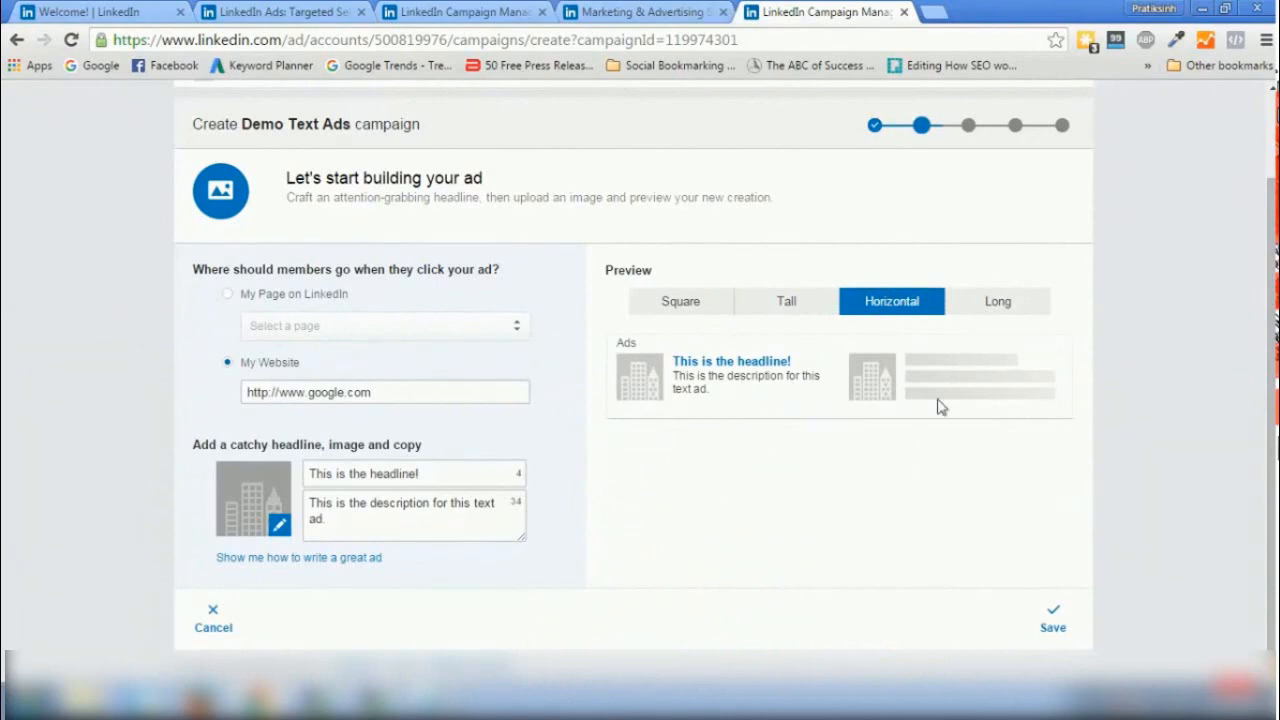
left_click(997, 311)
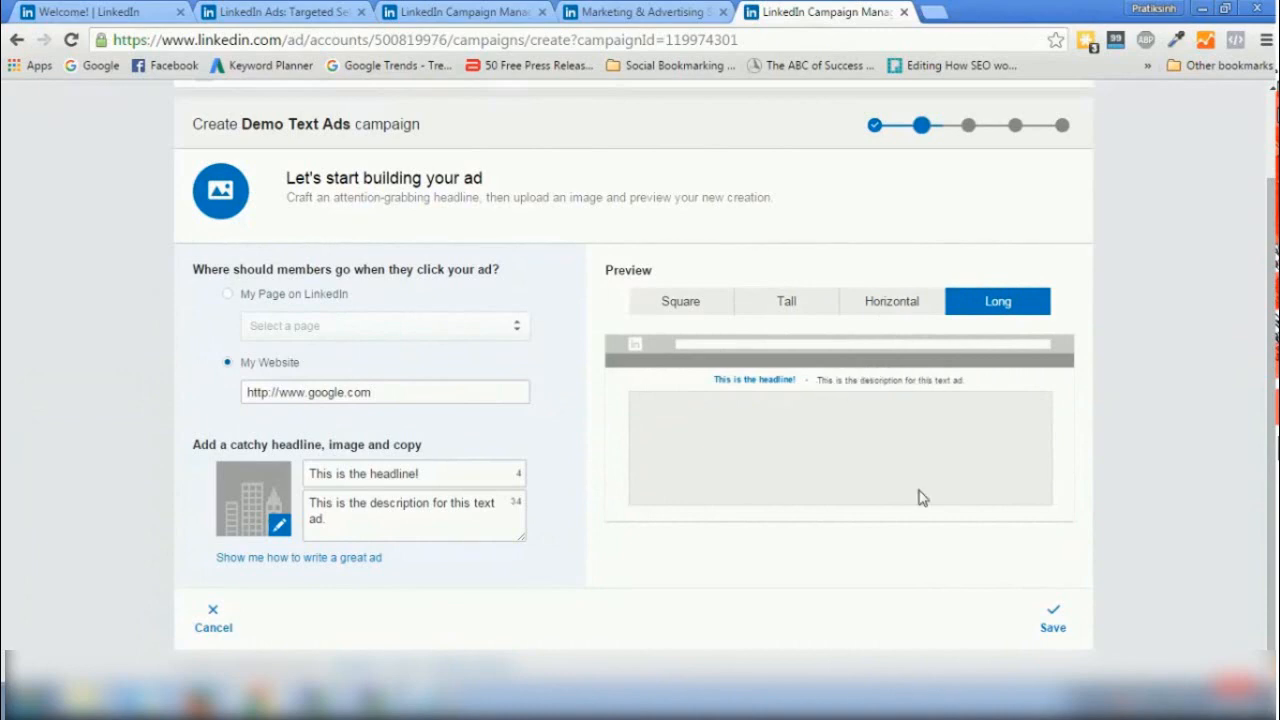
Return the preview to the Square format and save the text ad
left_click(676, 316)
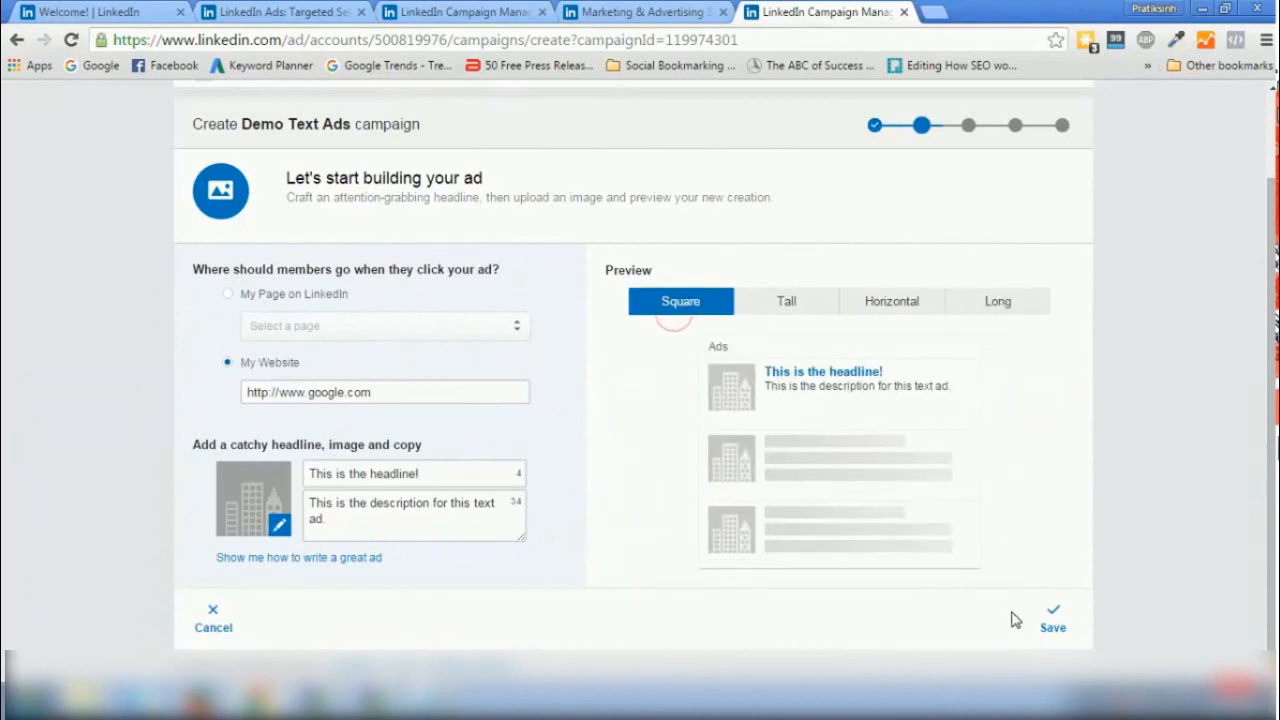
left_click(1051, 617)
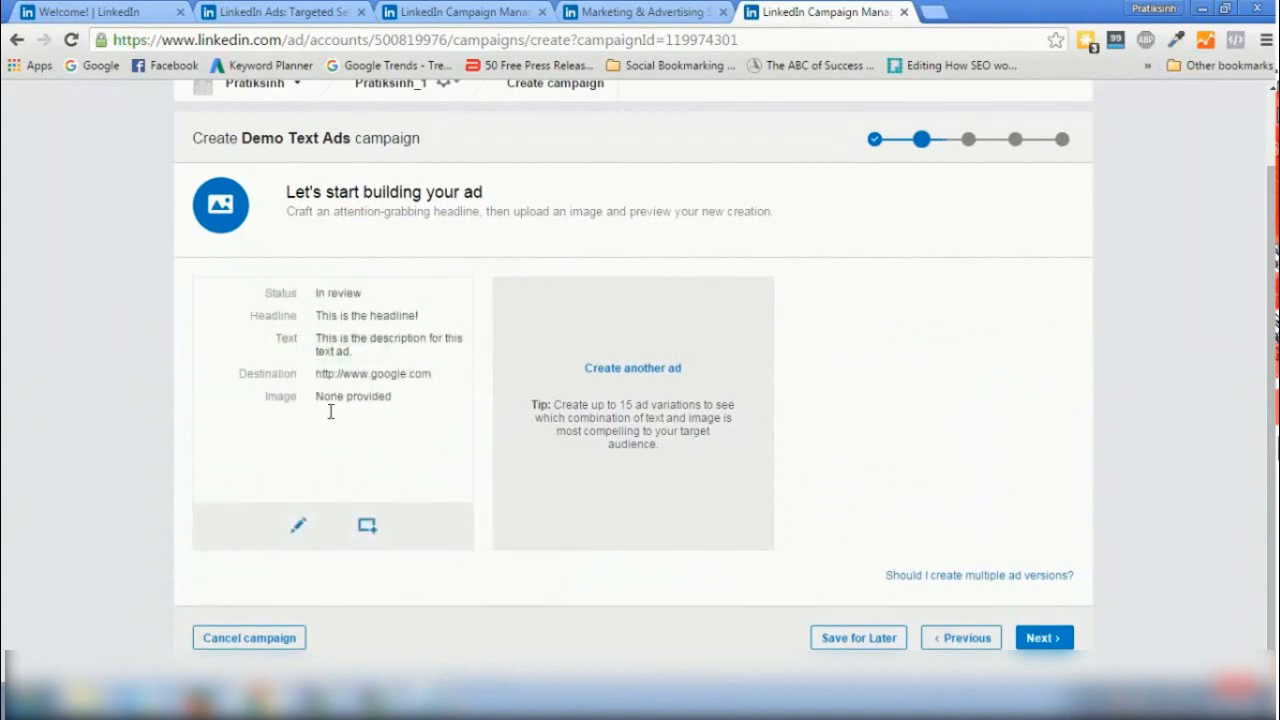
Duplicate the text ad and save the copy with the headline "This is the headline", without the exclamation mark
left_click(367, 530)
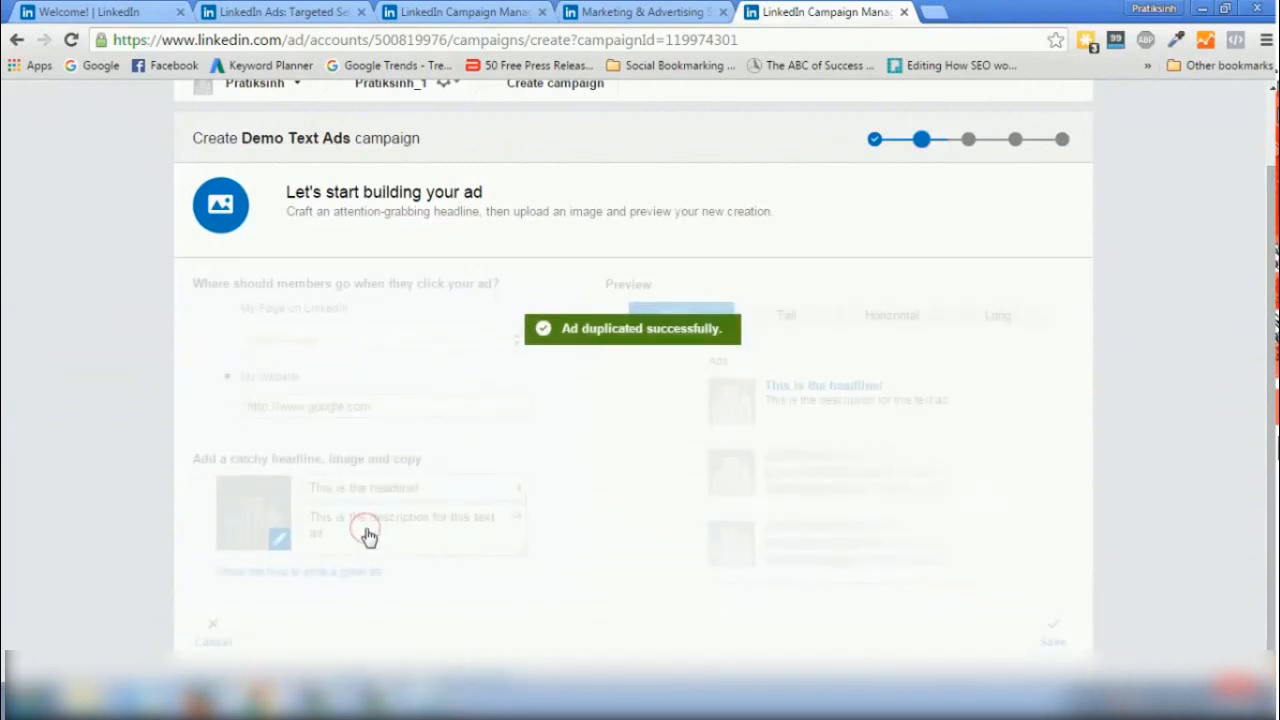
left_click(1050, 638)
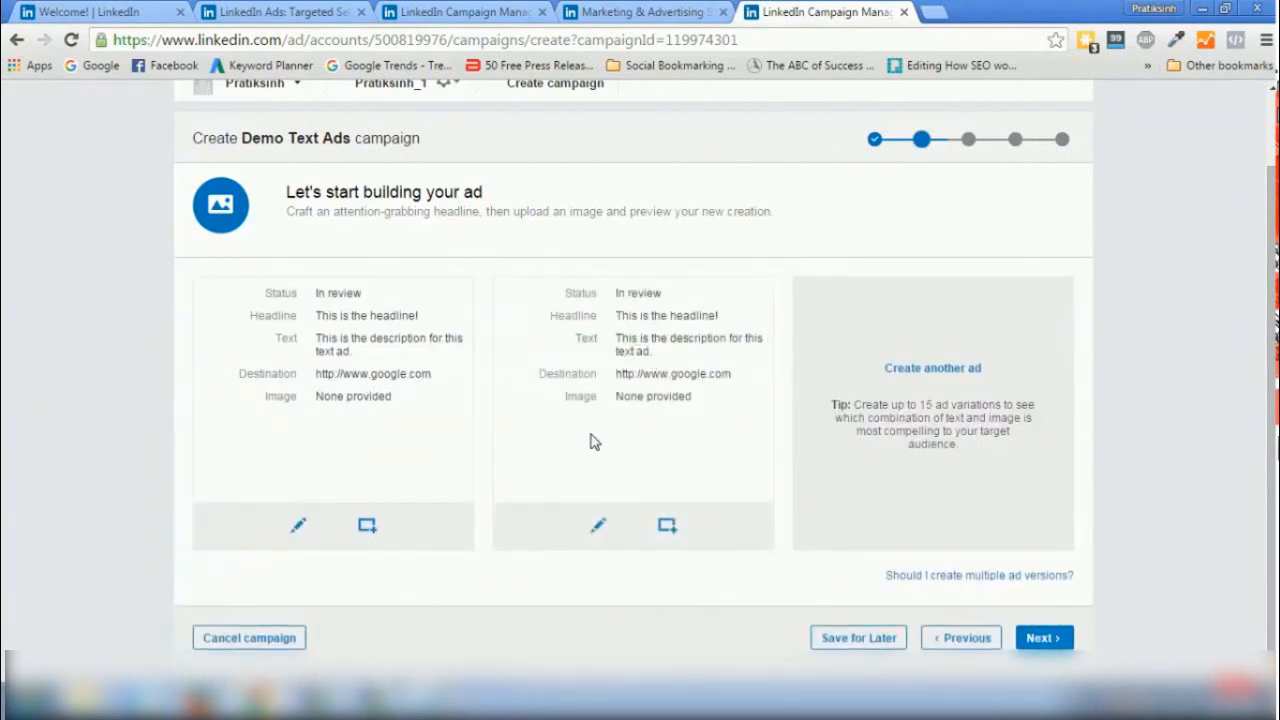
left_click(598, 526)
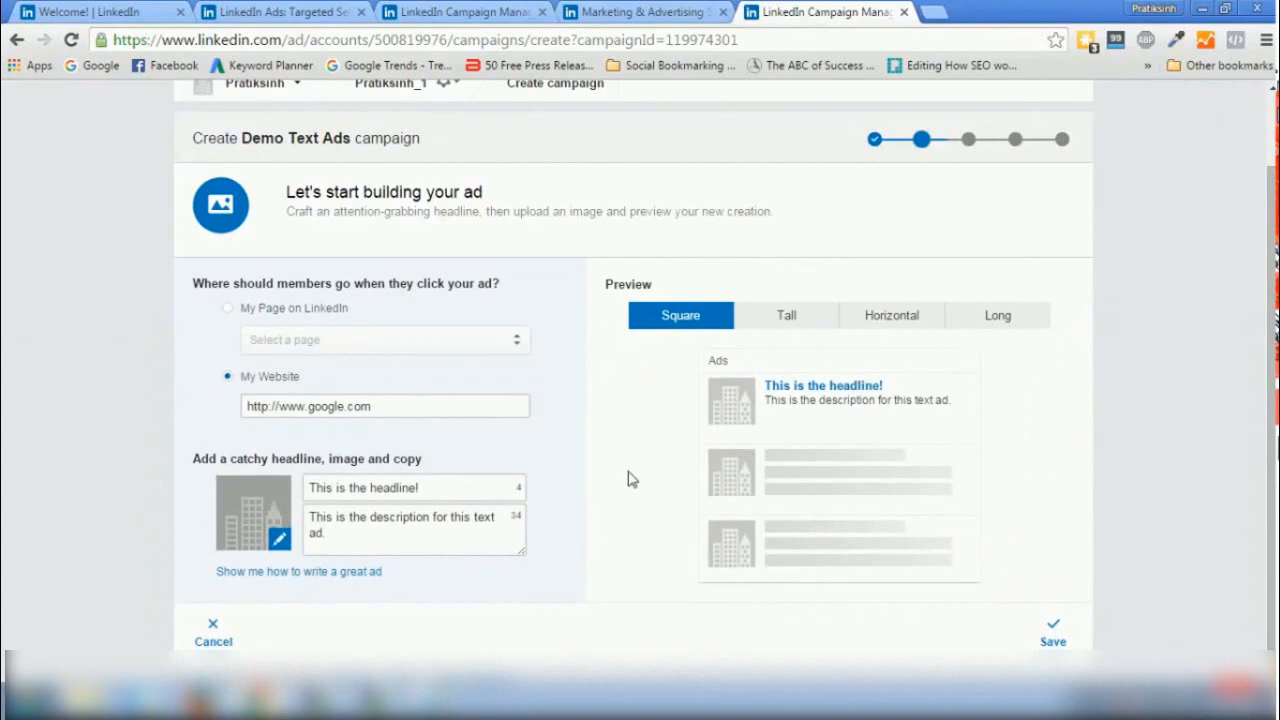
left_click(425, 488)
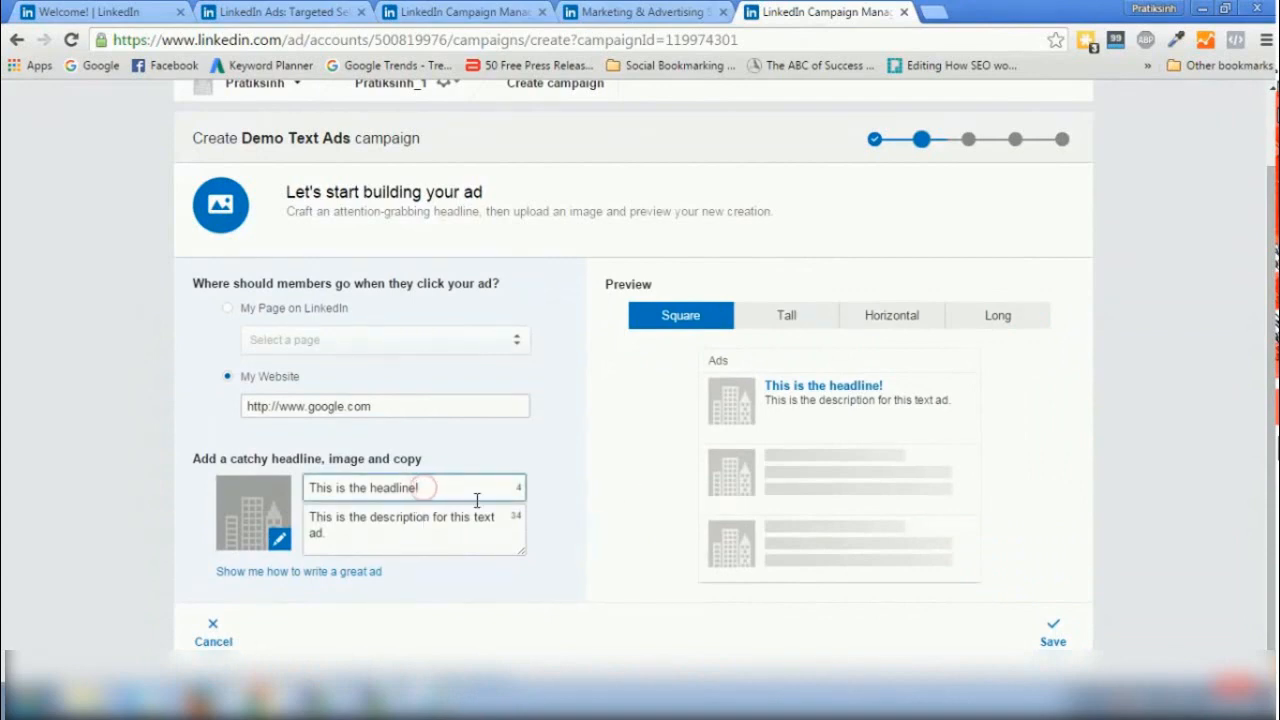
key("BackSpace")
left_click(1051, 634)
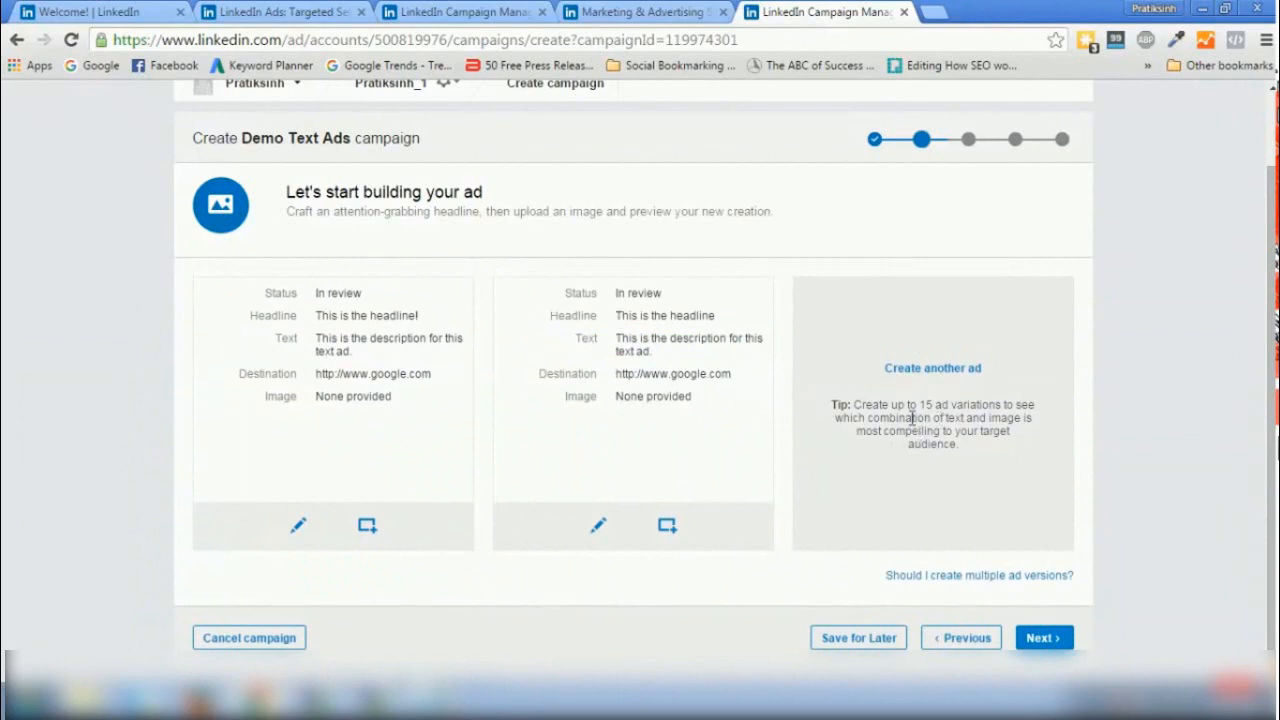
Continue to audience targeting and include India as the target location
left_click(1043, 638)
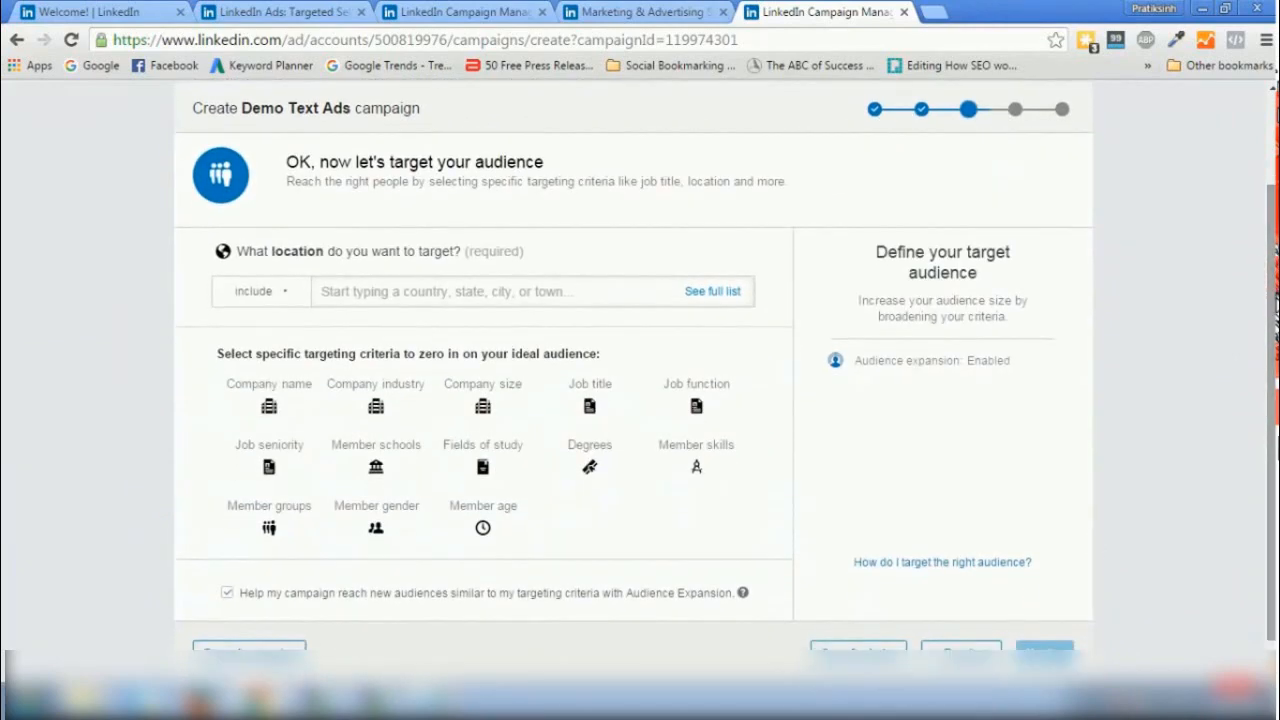
left_click(448, 295)
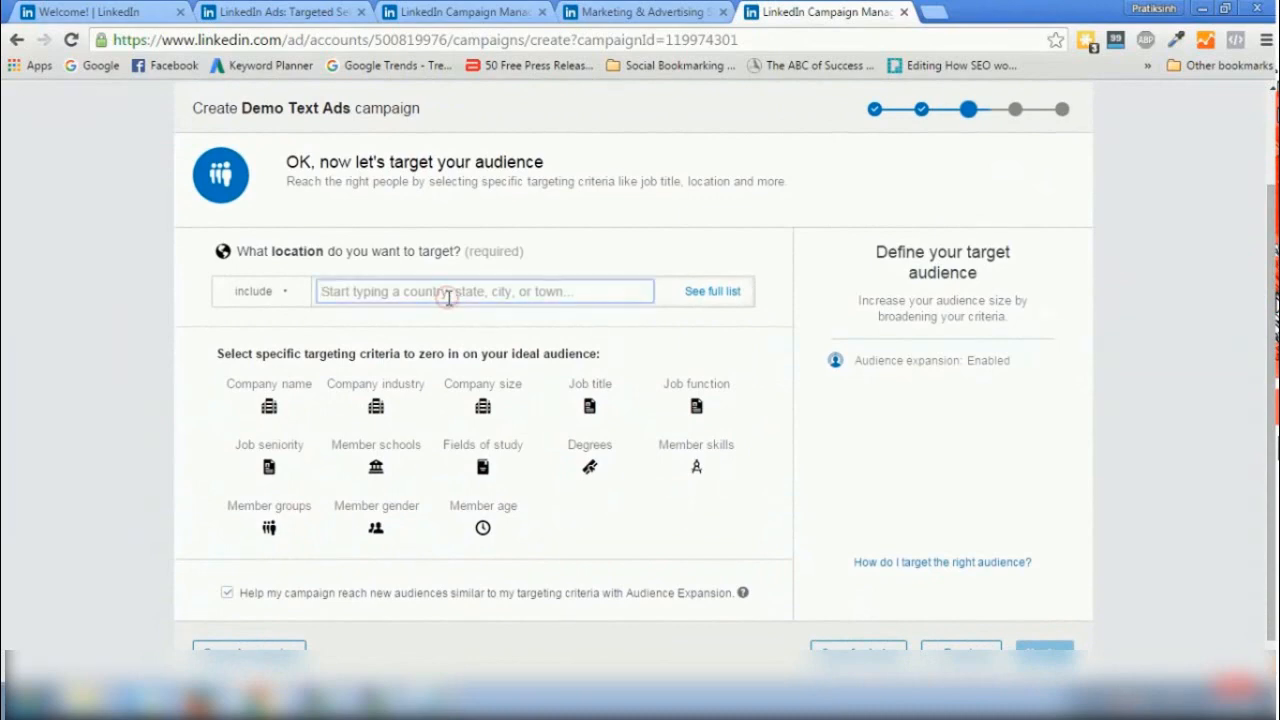
type("india")
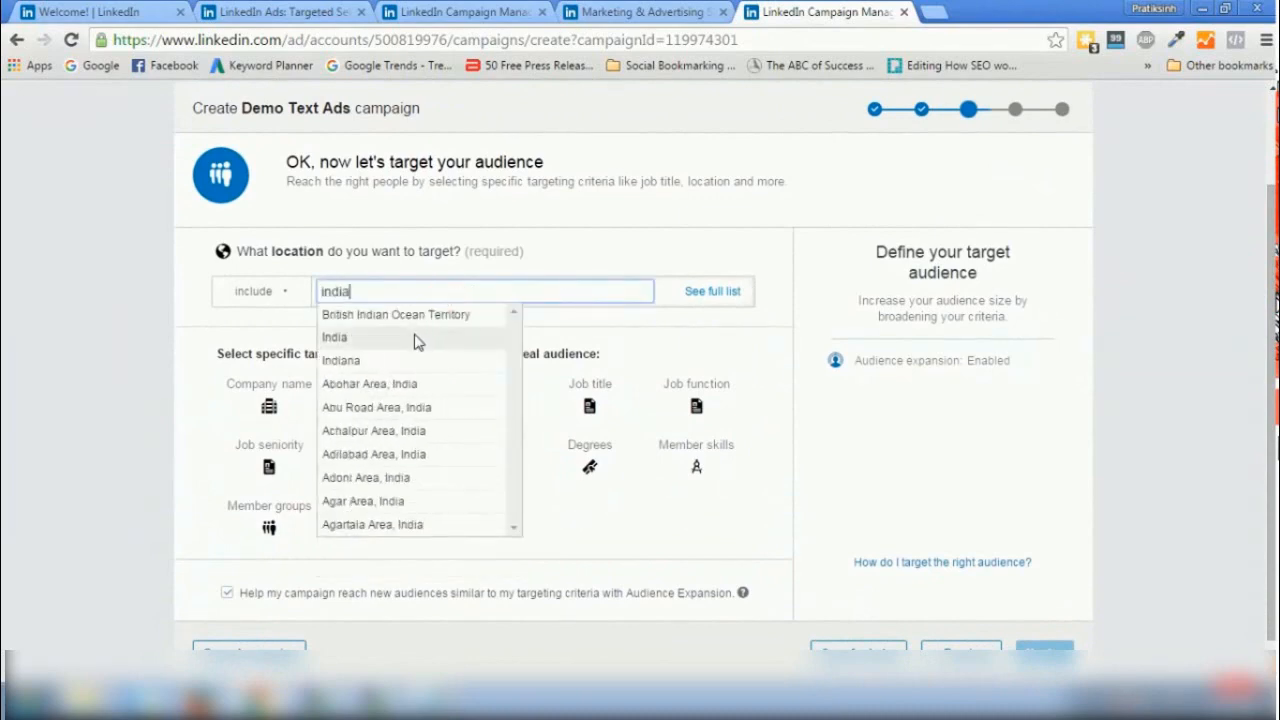
left_click(418, 337)
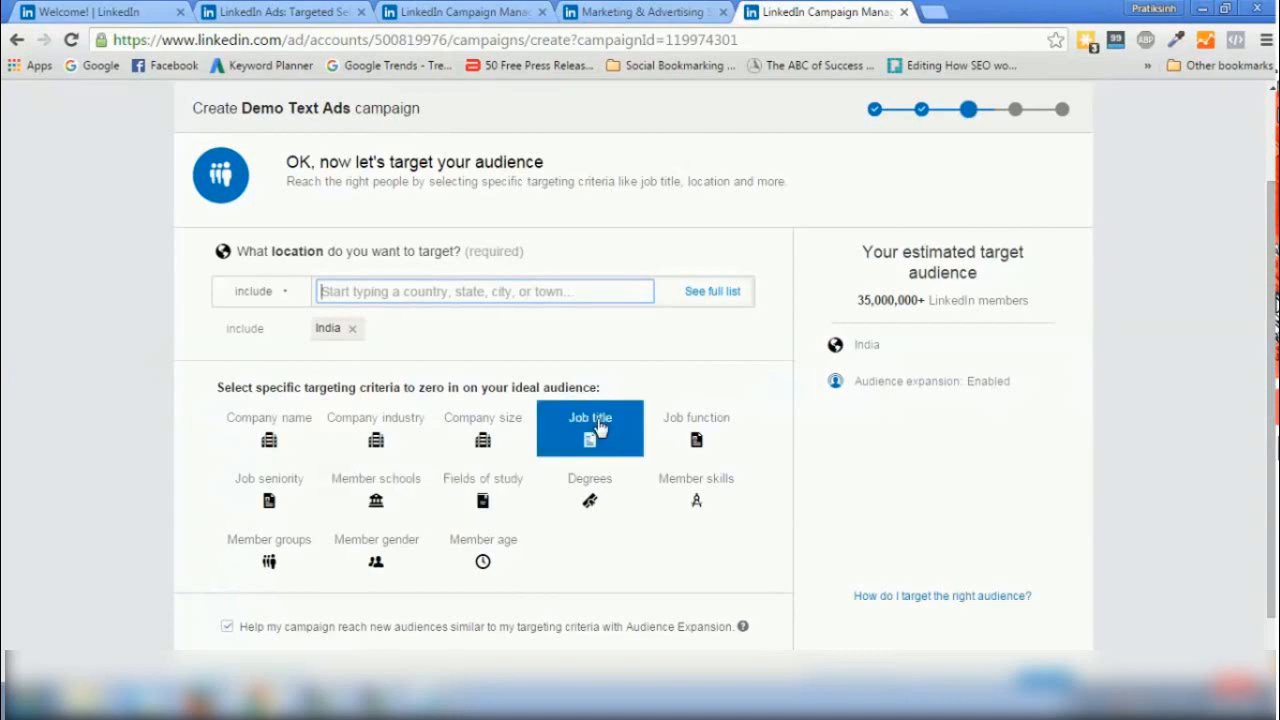
Target the job titles Sales Manager, Sales Director, Sales, Regional Sales Manager and Sales Representative, and check the estimated audience size
left_click(596, 428)
left_click(474, 413)
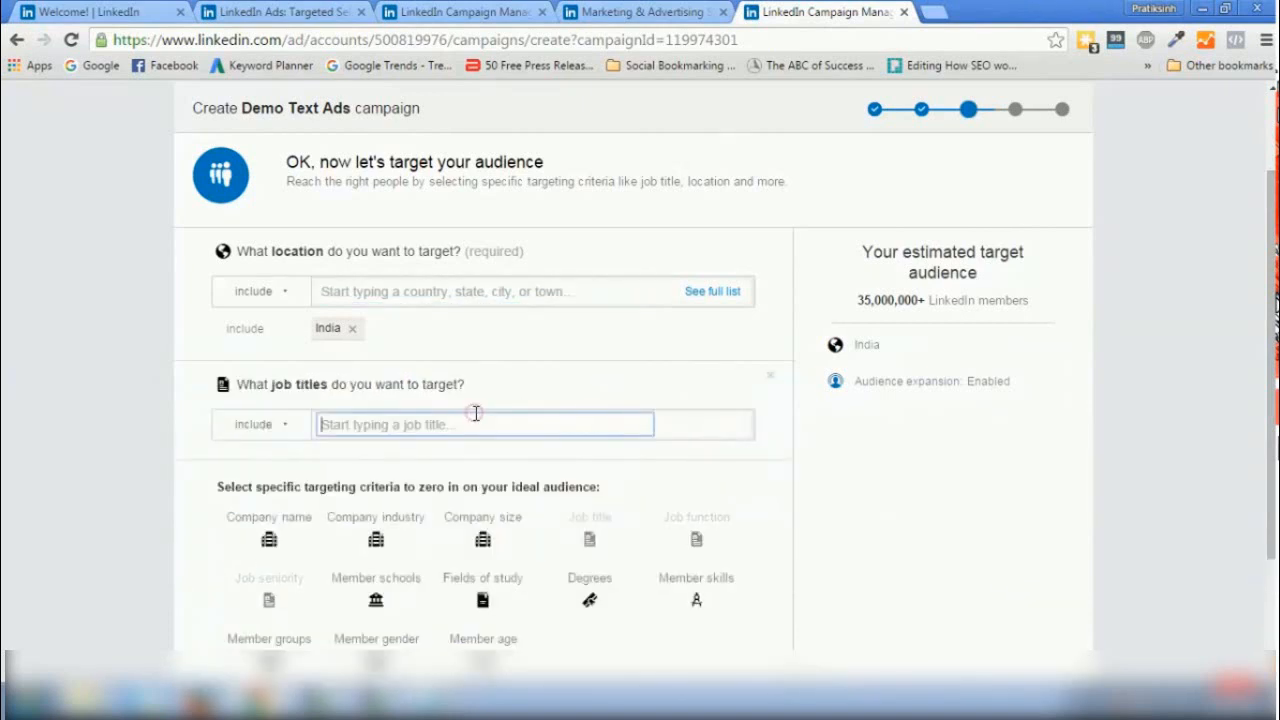
type("sales")
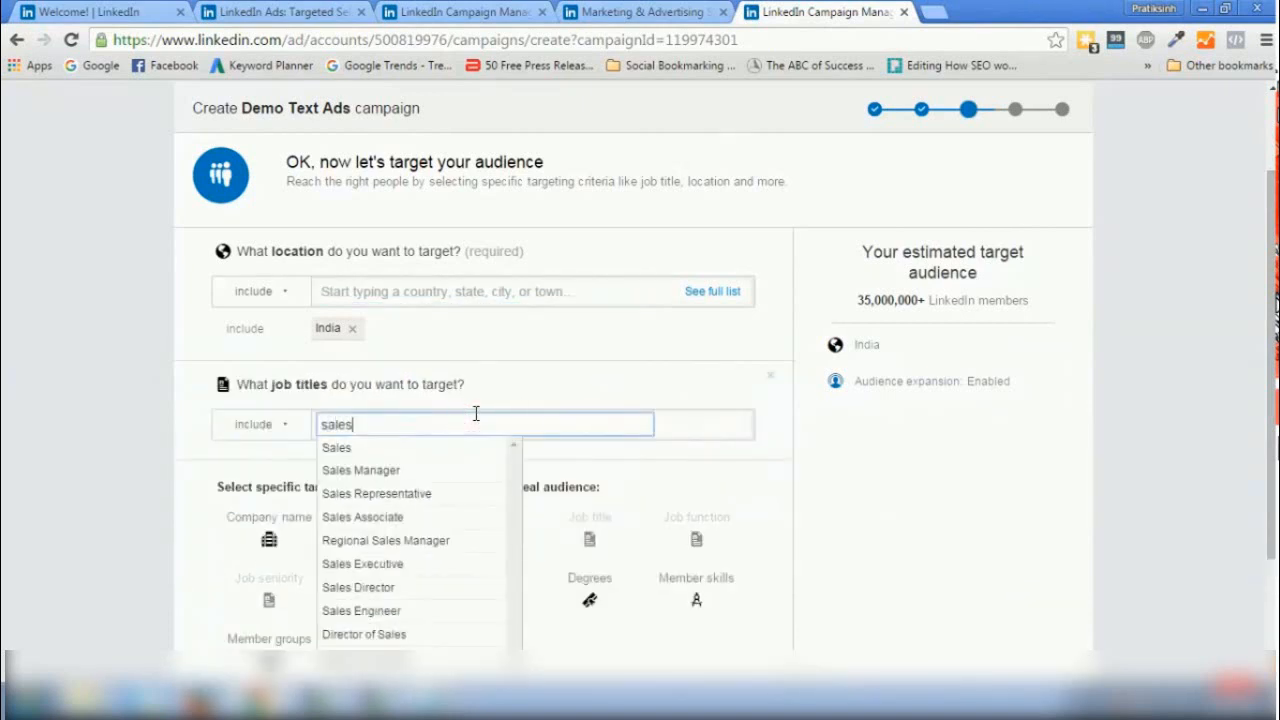
left_click(361, 470)
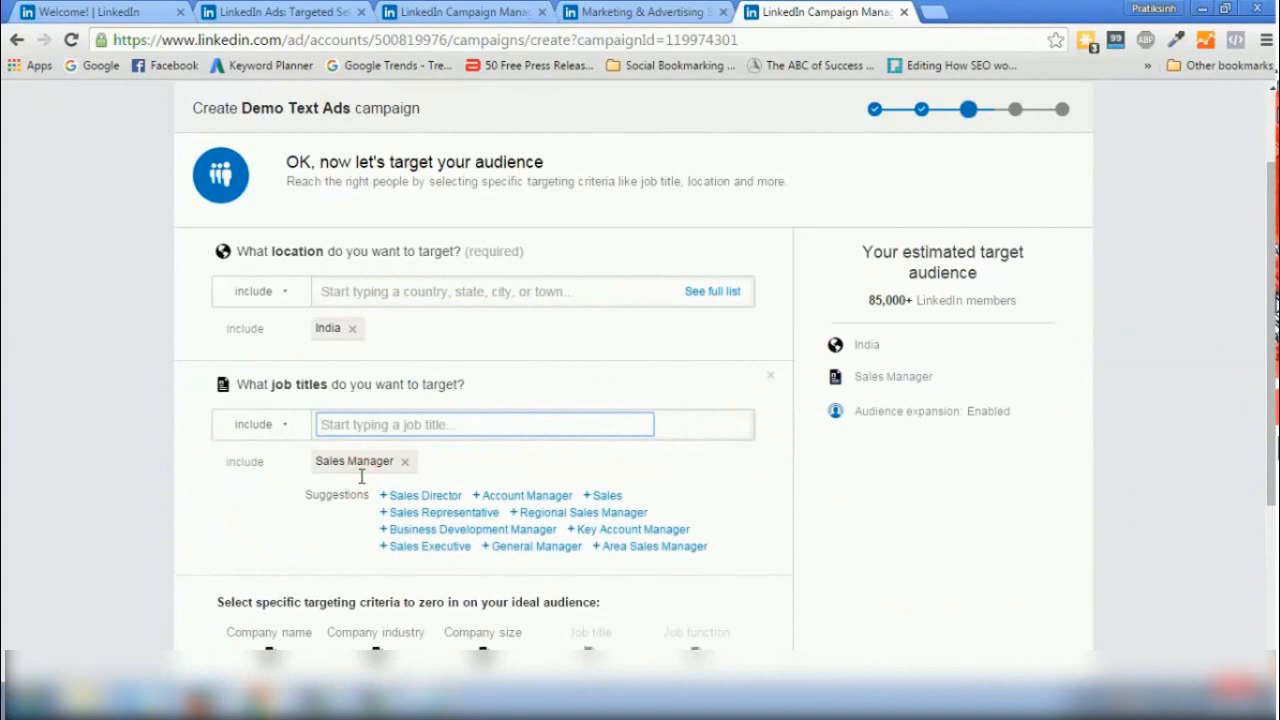
left_click(437, 496)
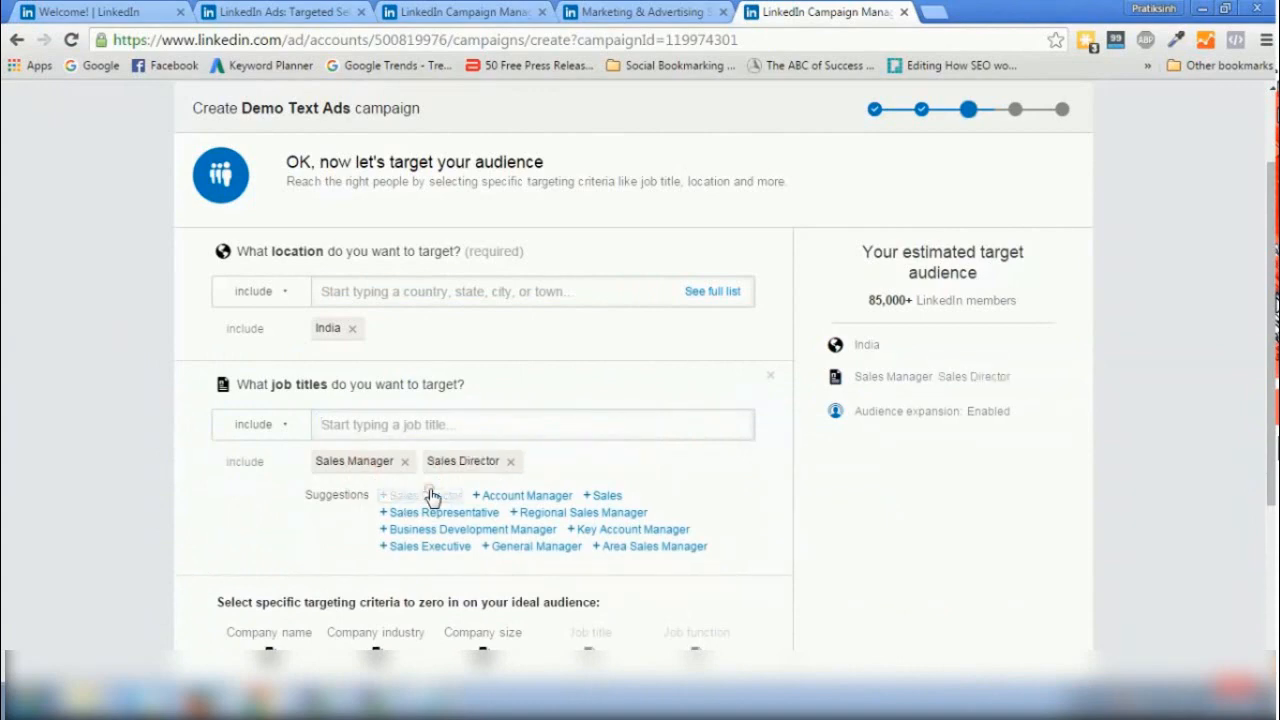
left_click(603, 495)
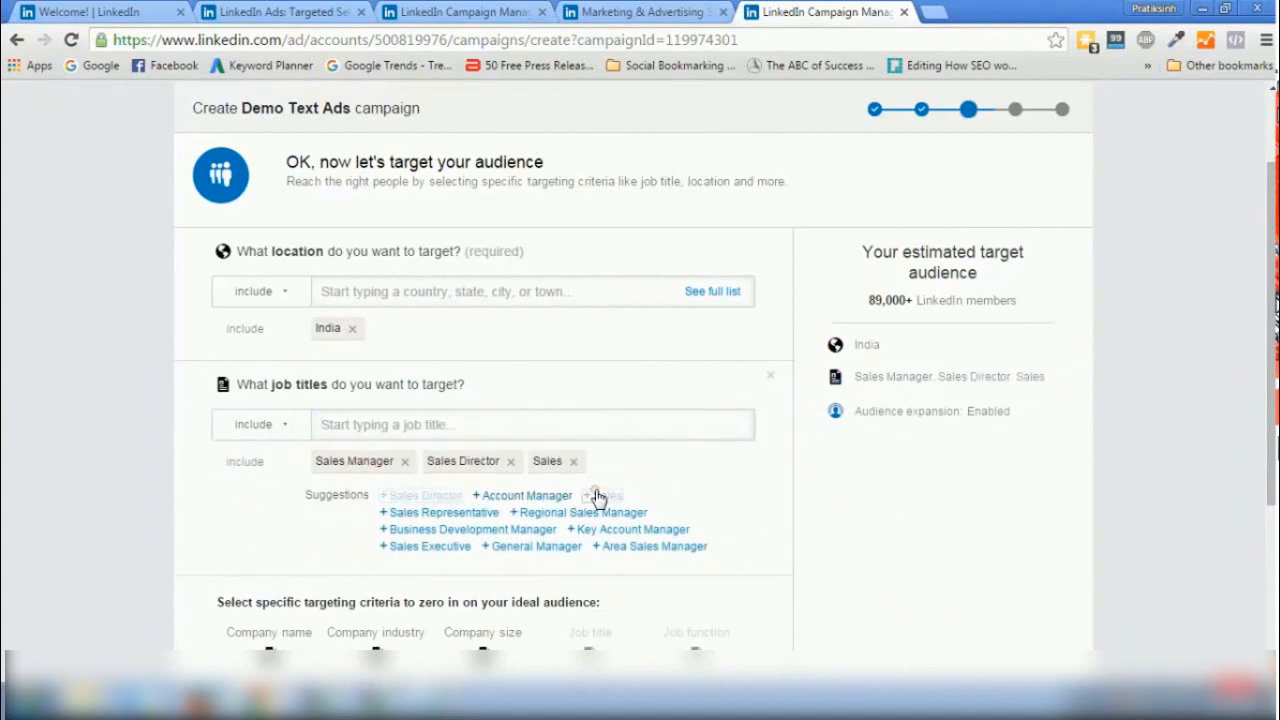
left_click(588, 511)
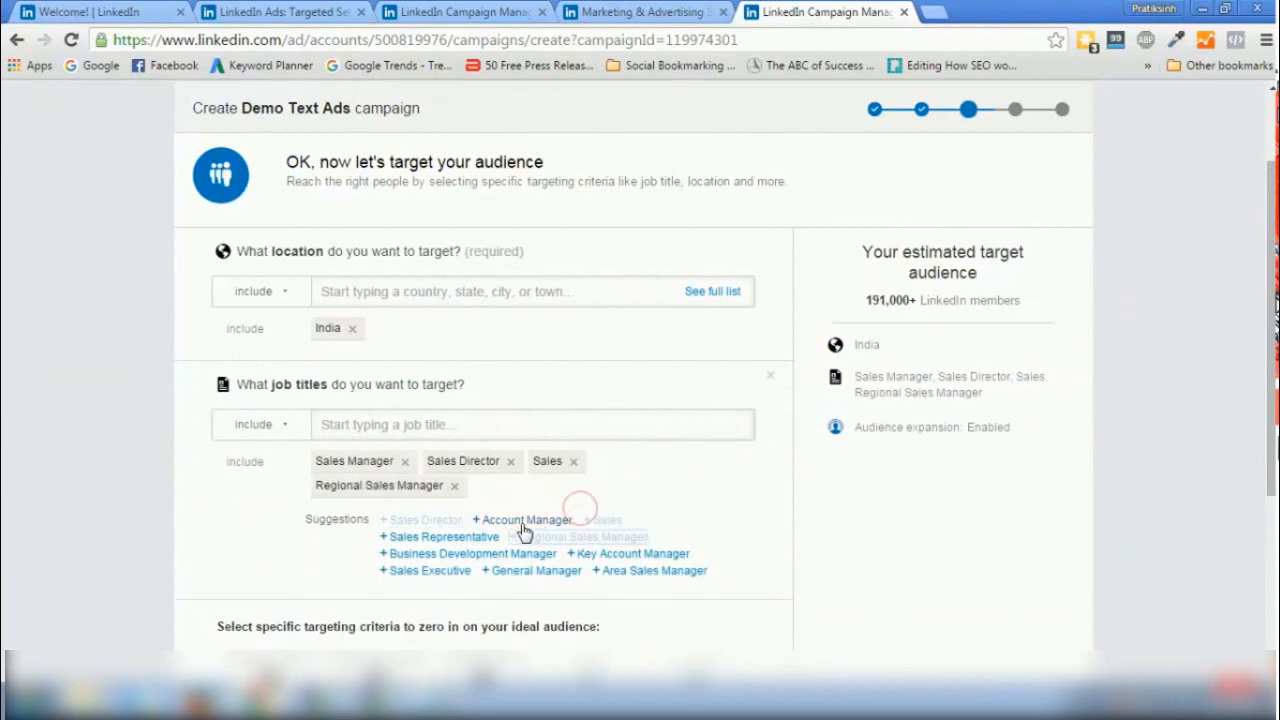
left_click(456, 539)
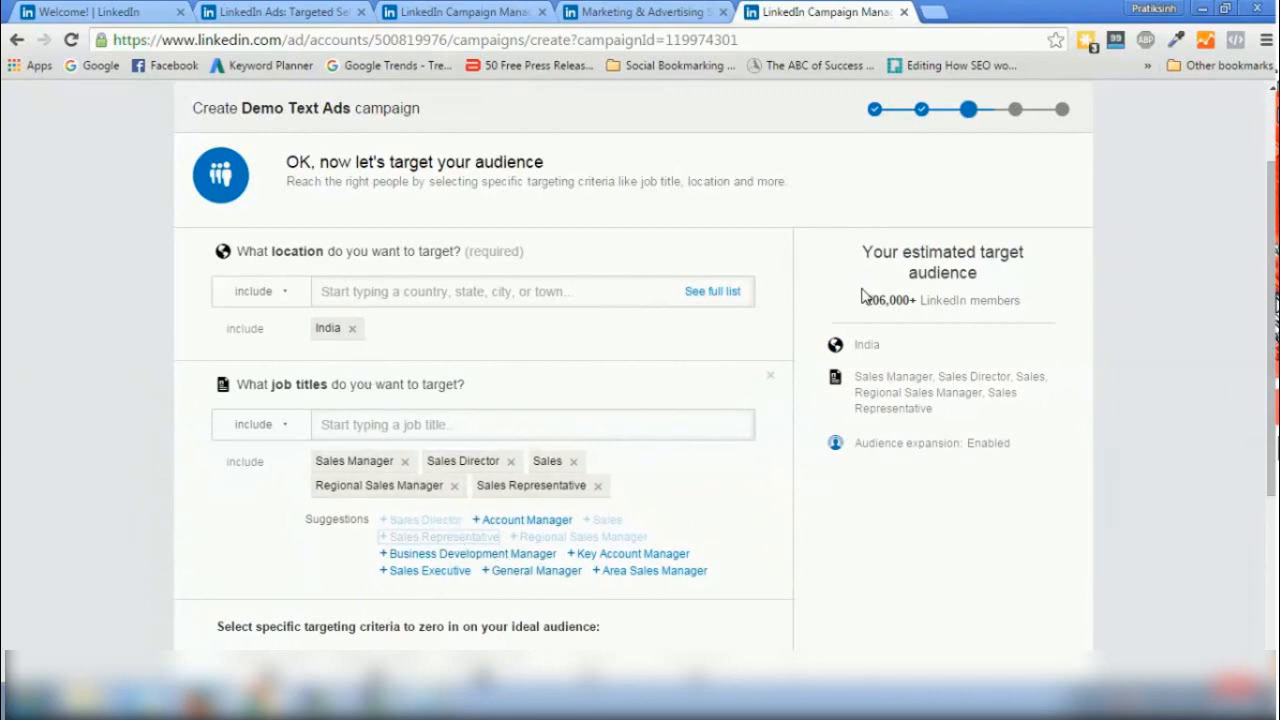
left_click_drag(863, 297, 1038, 302)
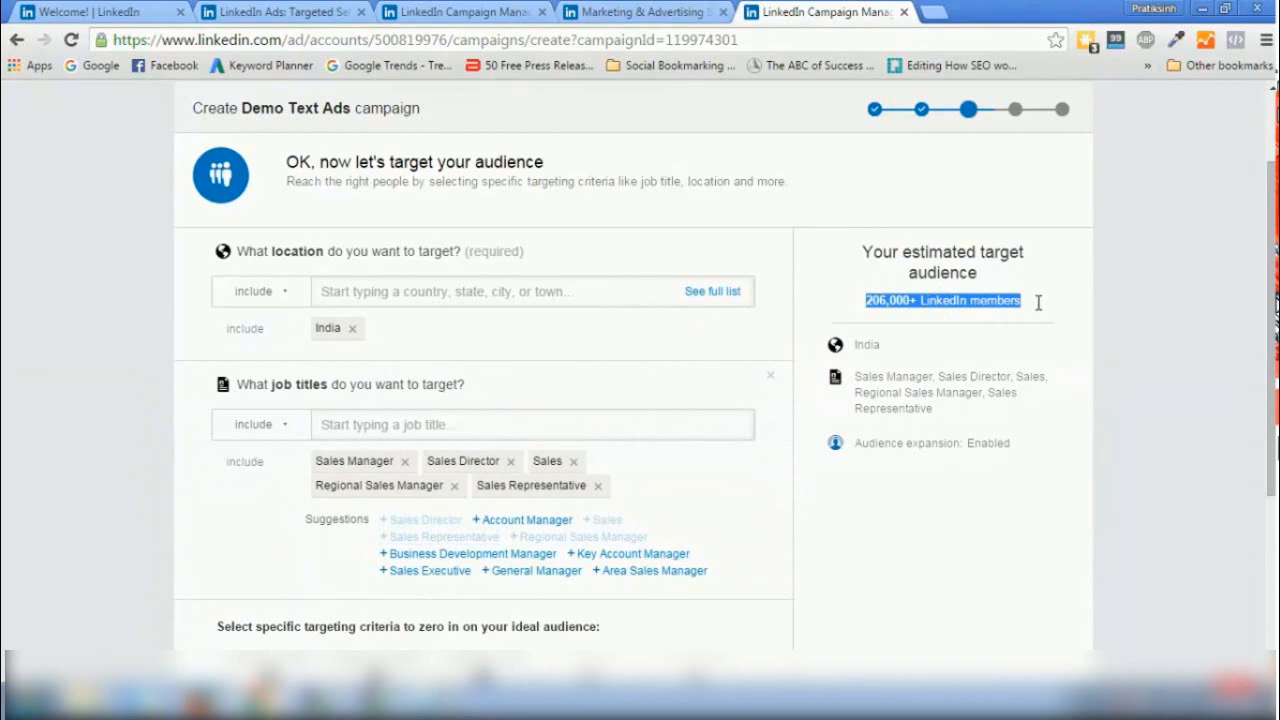
left_click(965, 510)
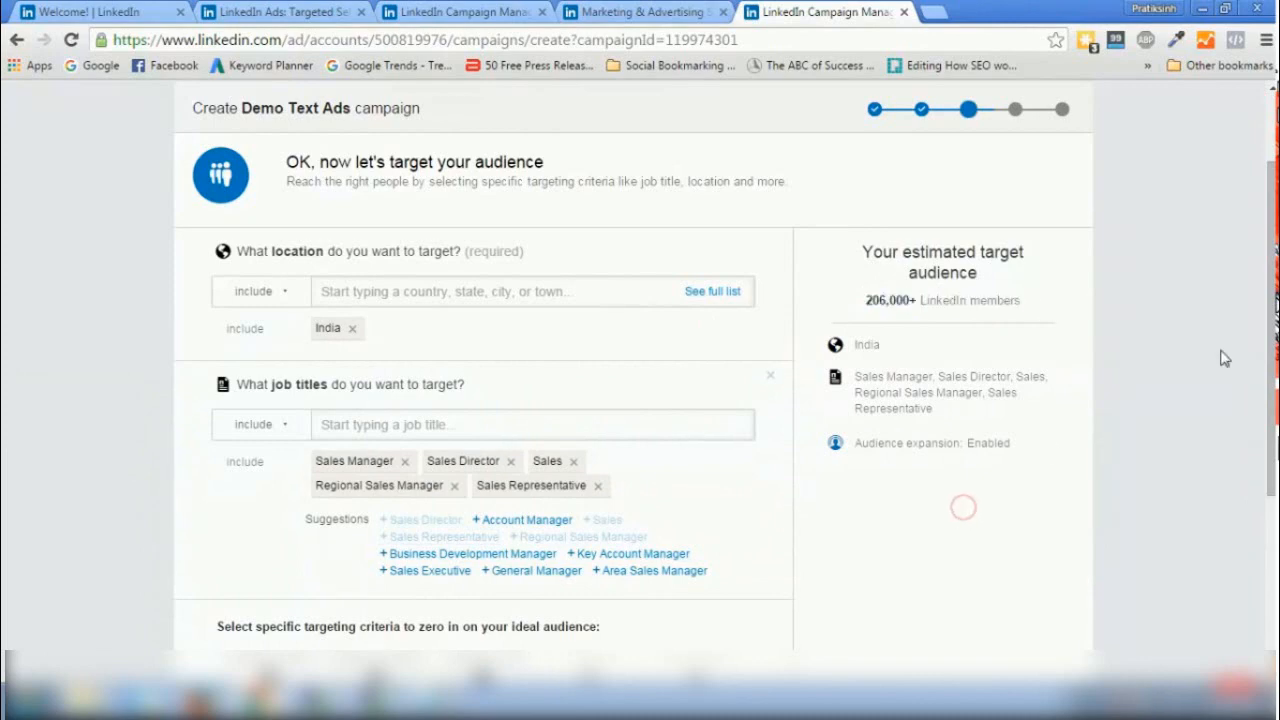
Add member age as a targeting criterion and select the 18-24 and 25-34 age groups
left_click_drag(1262, 296, 1268, 450)
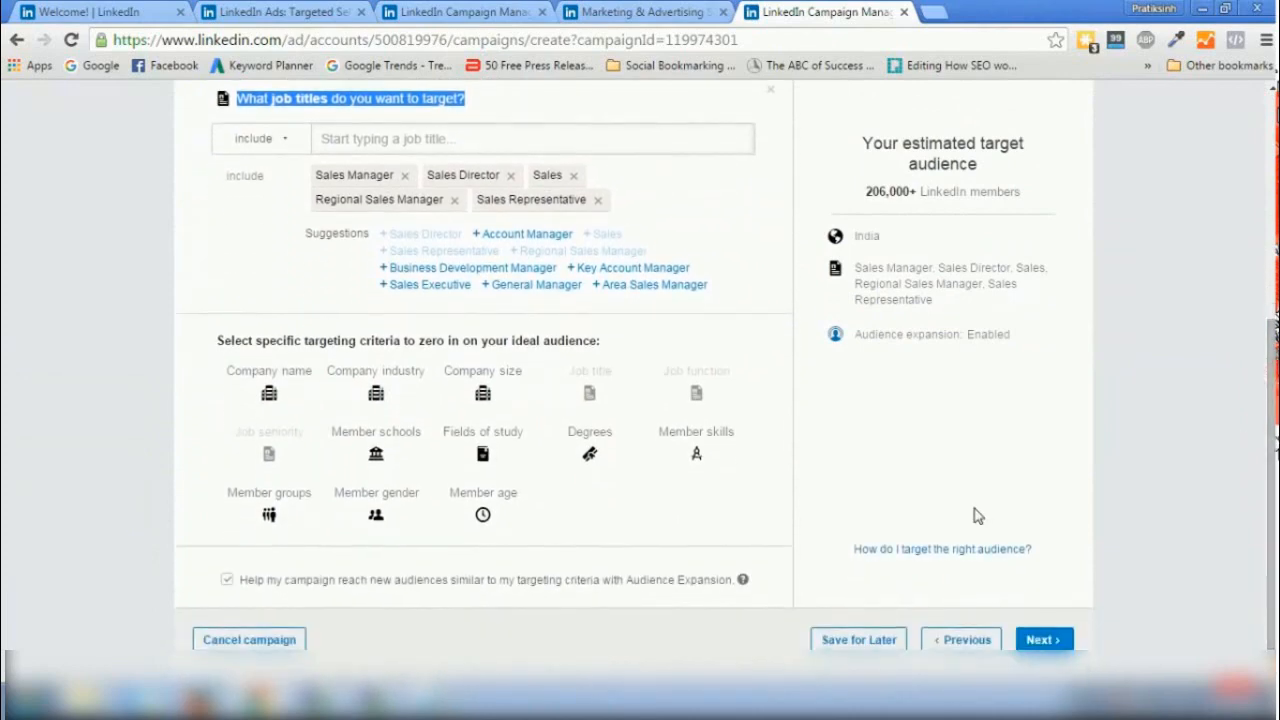
left_click(606, 497)
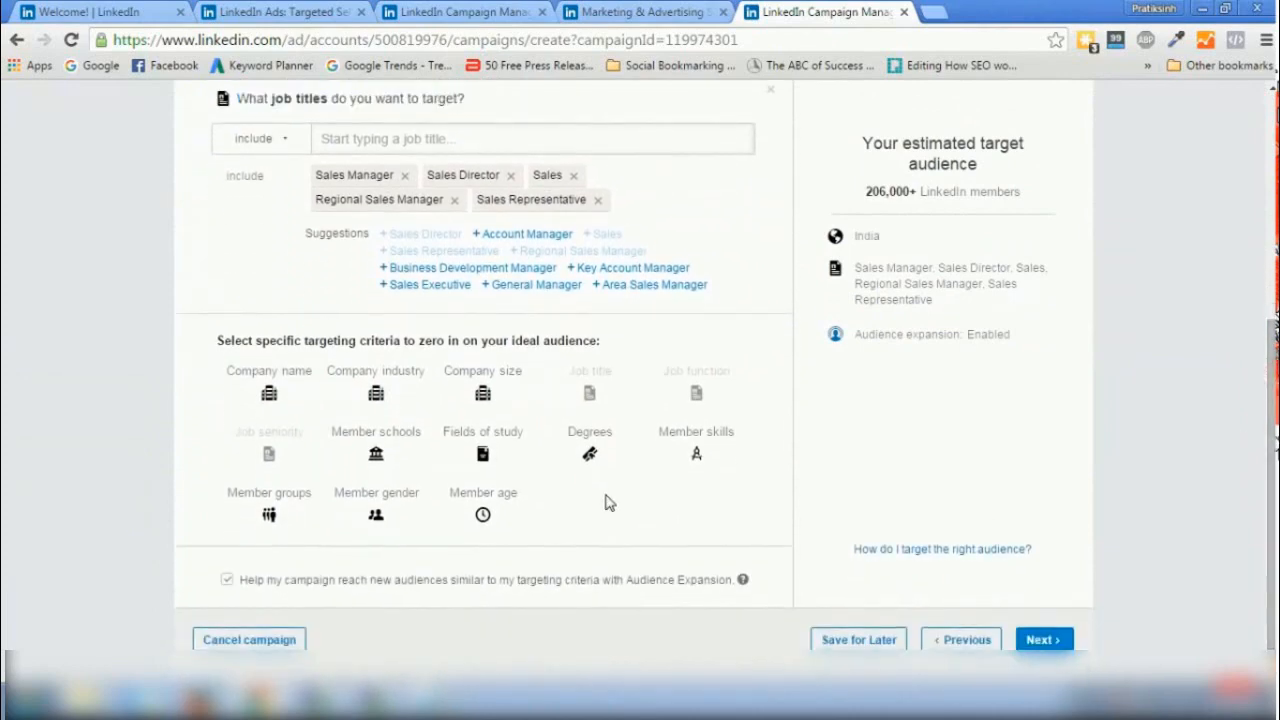
left_click(482, 510)
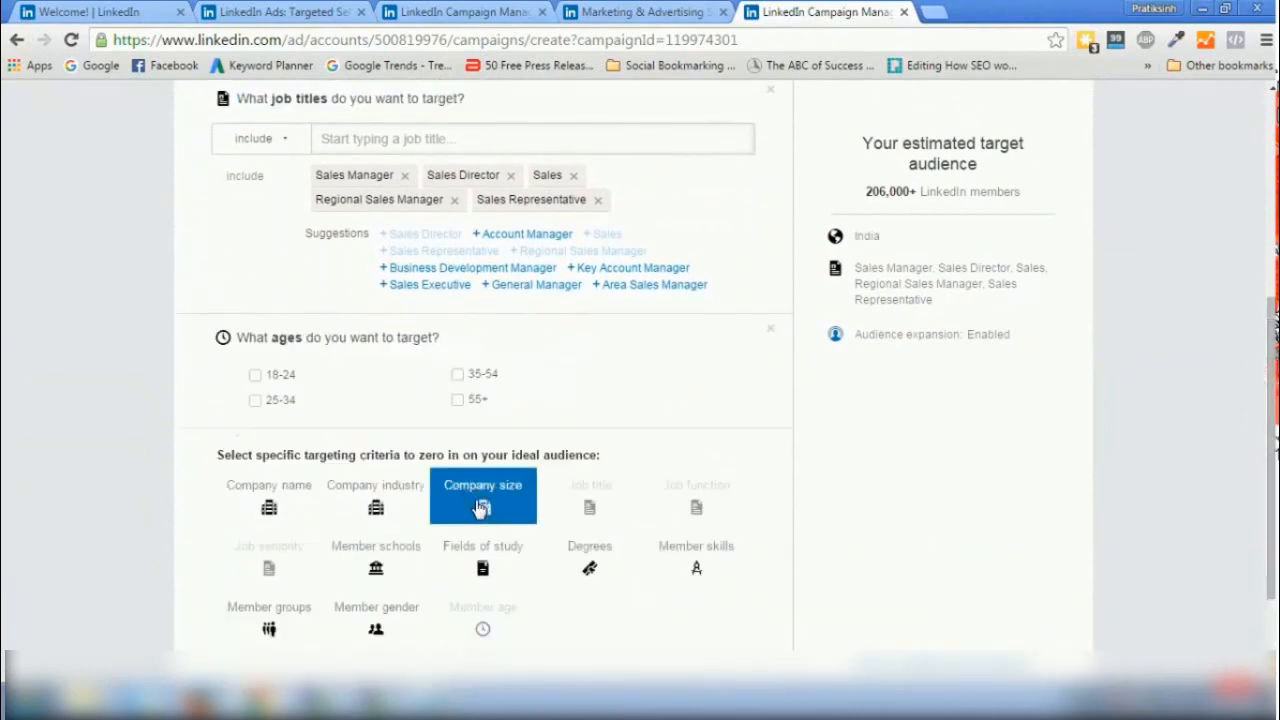
left_click(255, 376)
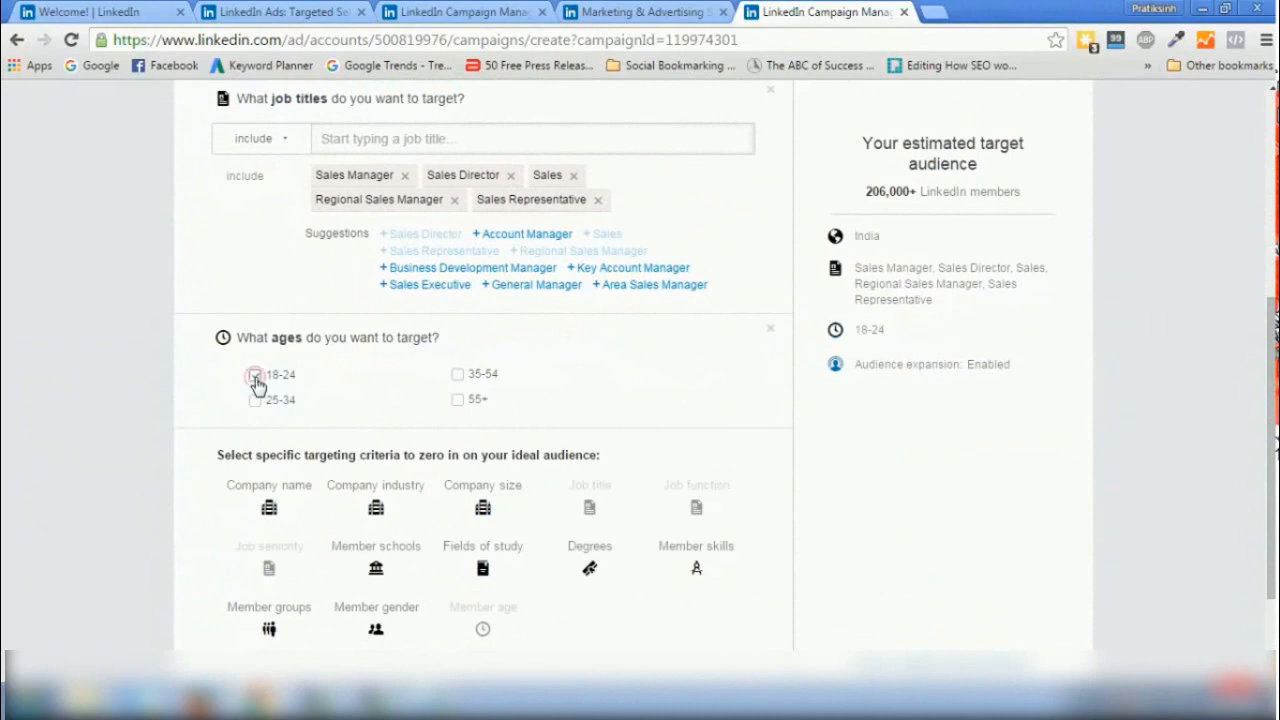
left_click(457, 375)
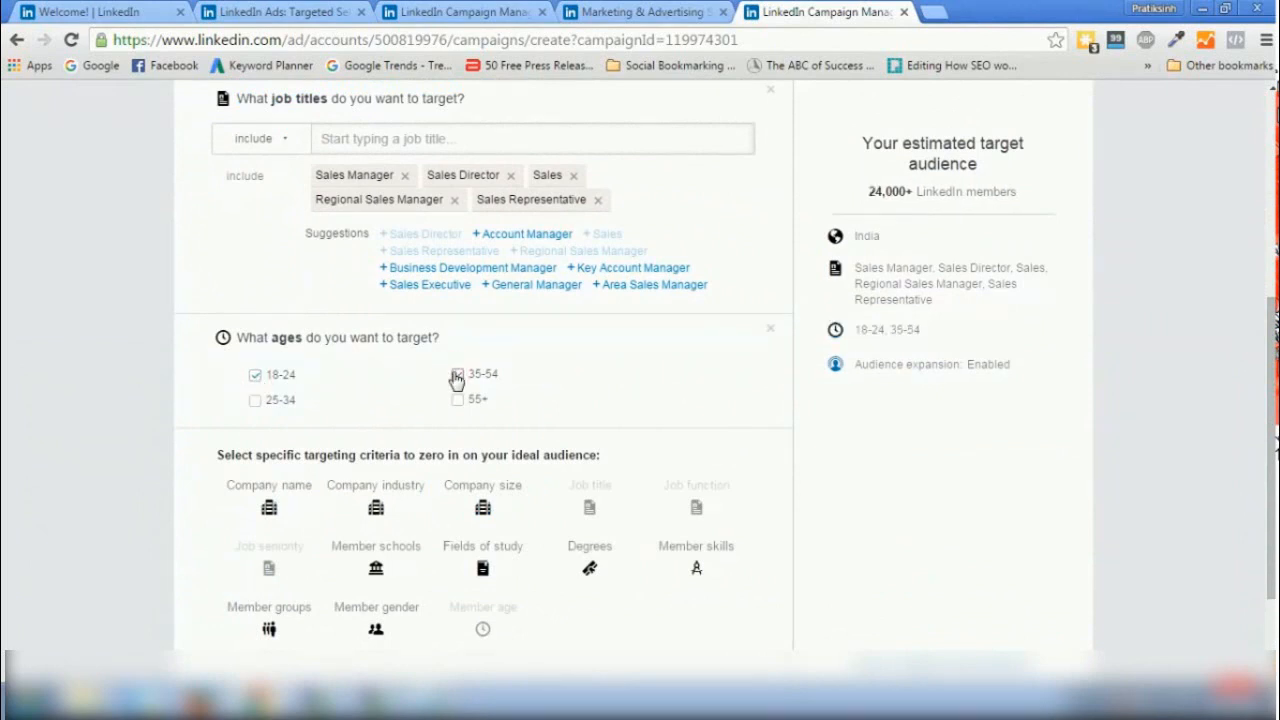
left_click(457, 375)
left_click(255, 400)
Add member gender targeting set to Male and continue to the campaign's bid and budget settings
scroll(700, 420, "down", 2)
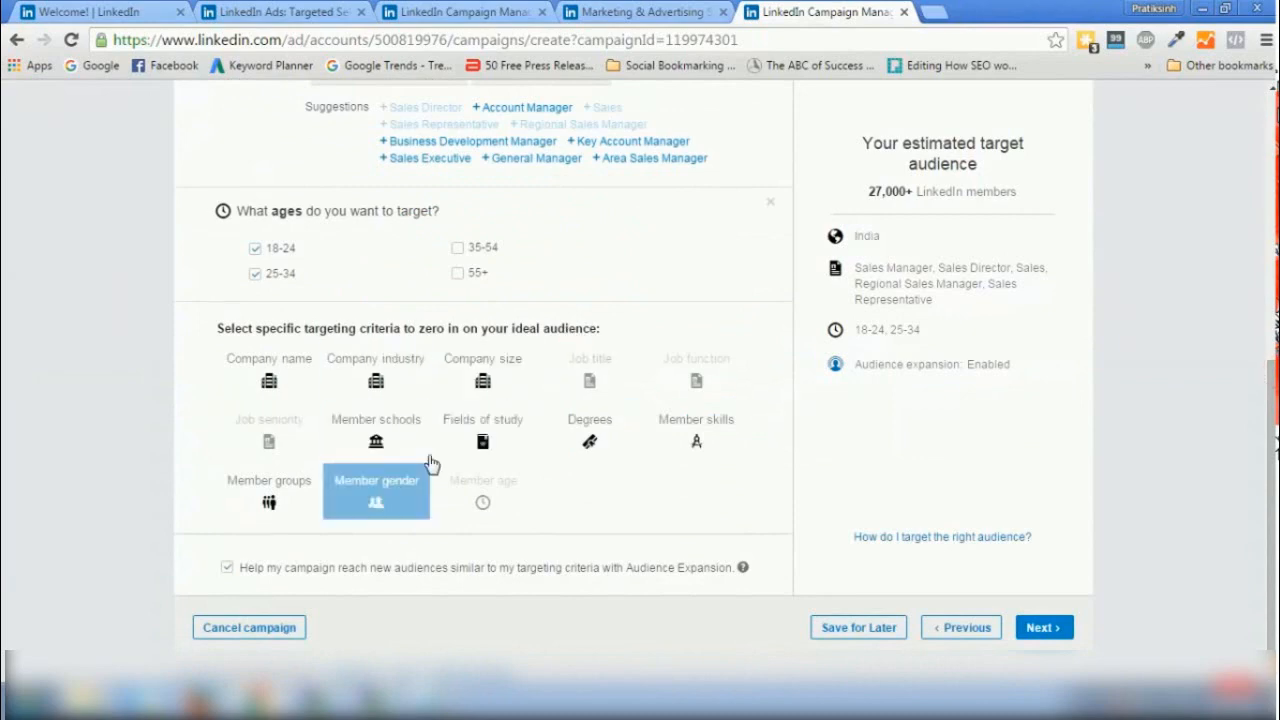
left_click(372, 500)
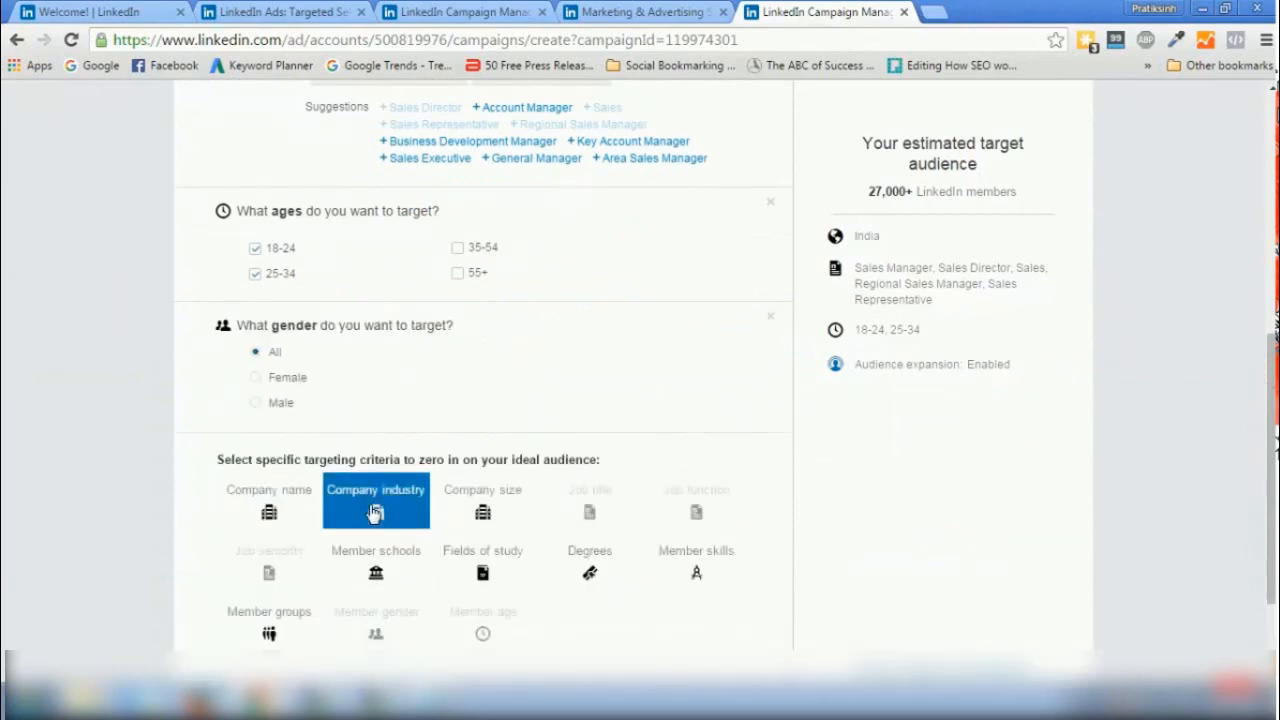
left_click(255, 403)
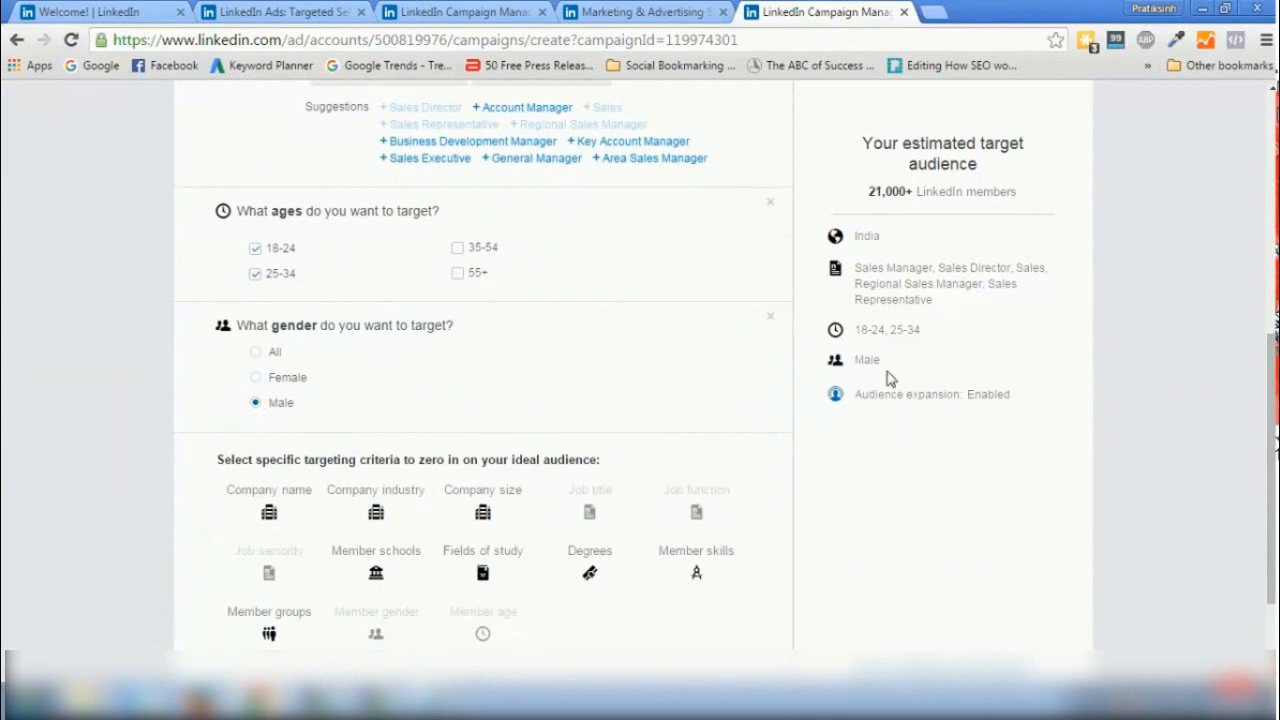
scroll(1090, 365, "down", 3)
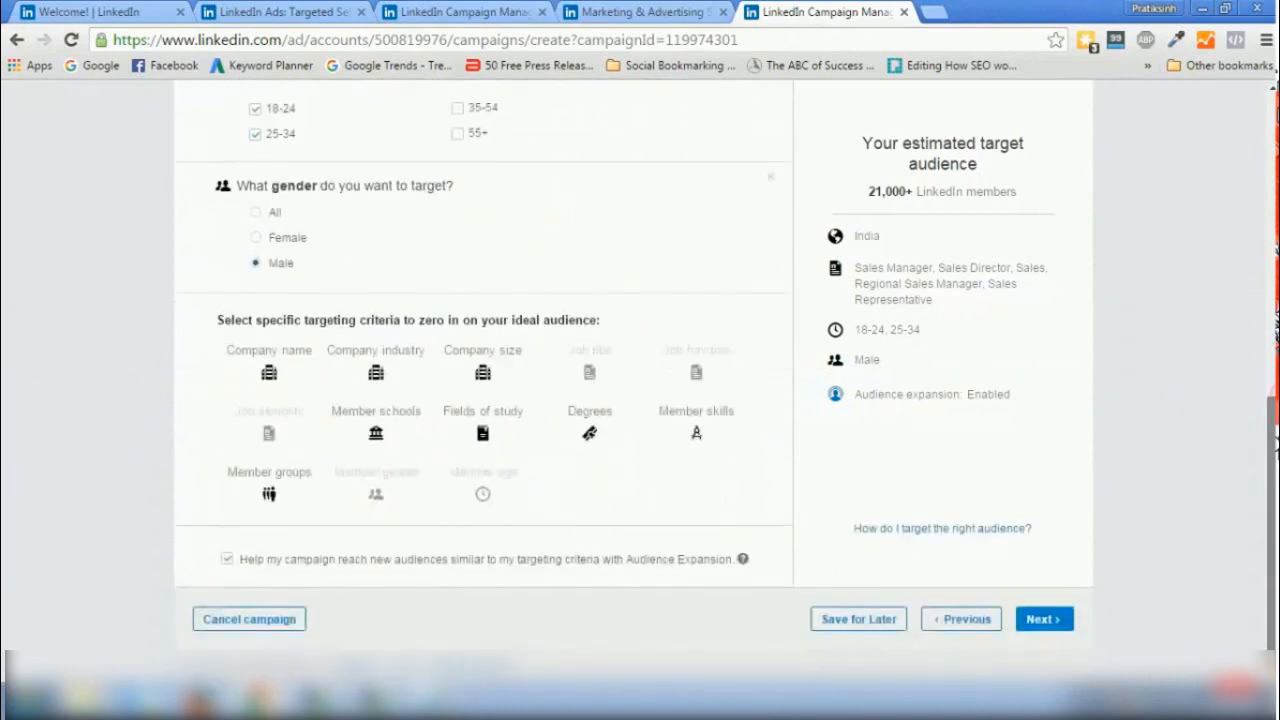
left_click(1024, 622)
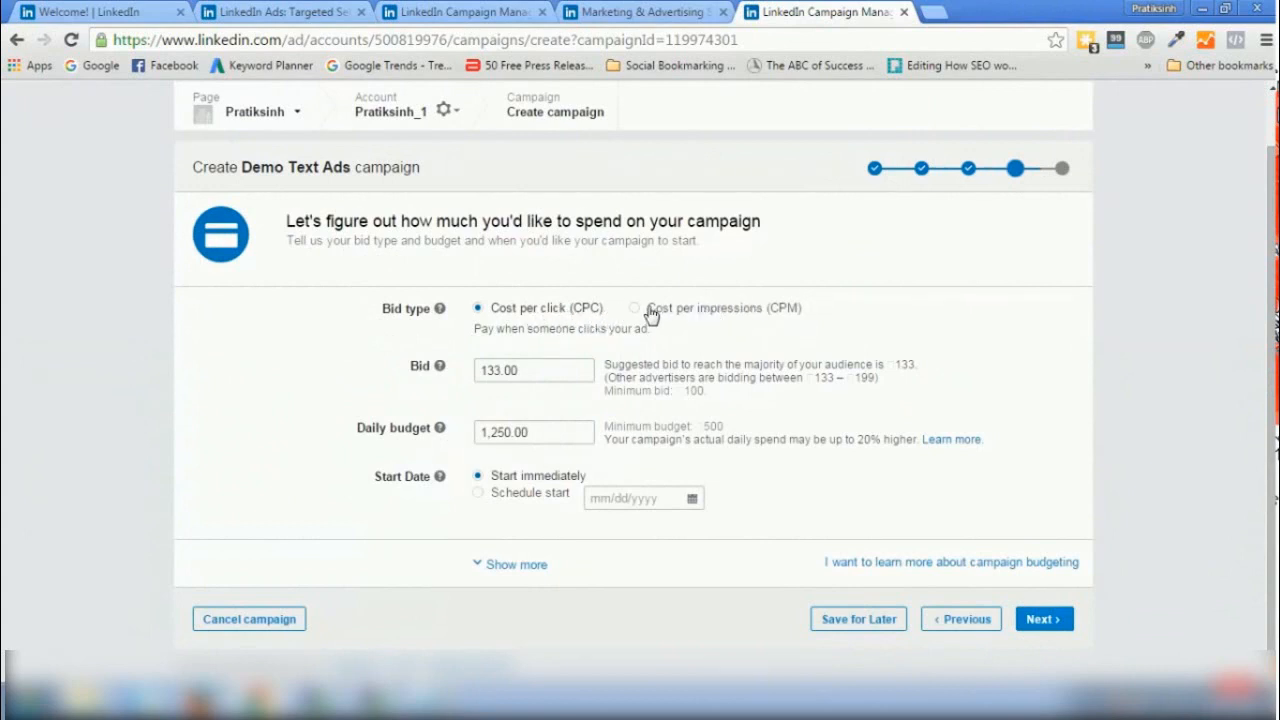
Compare the suggested and minimum bids for Cost per impressions (CPM) and Cost per click (CPC), ending on CPC
left_click(650, 312)
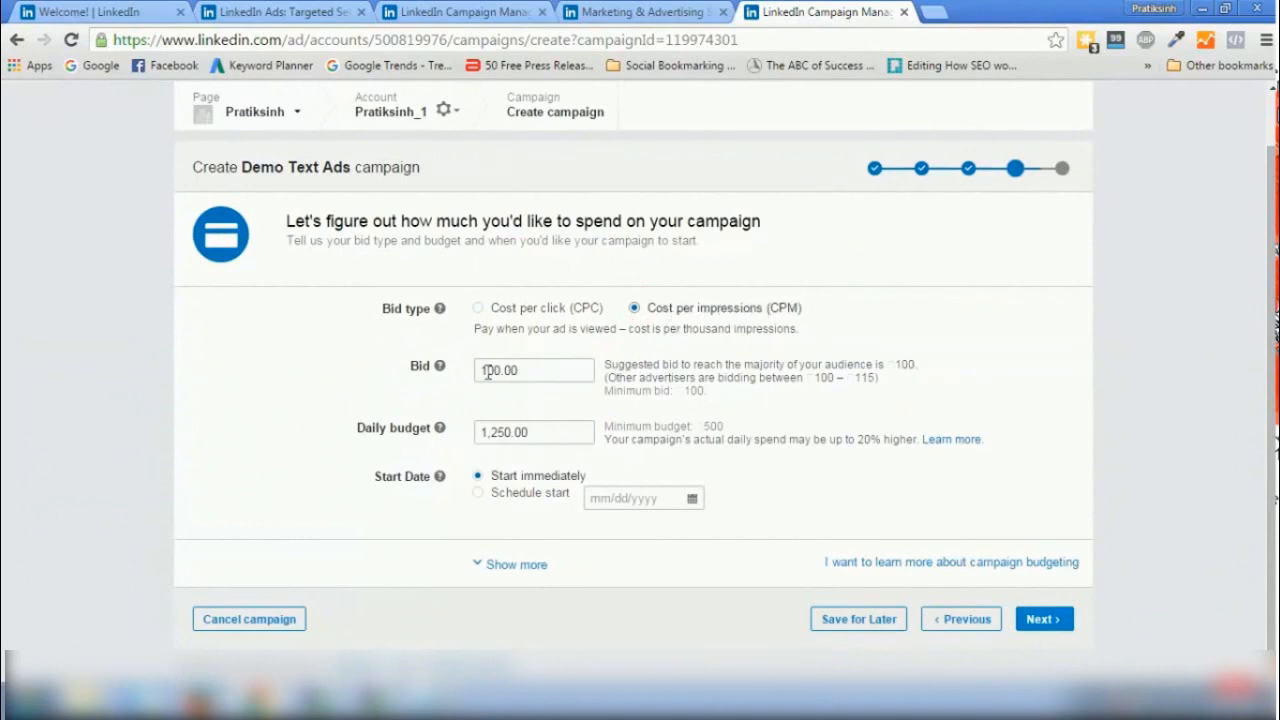
left_click(478, 311)
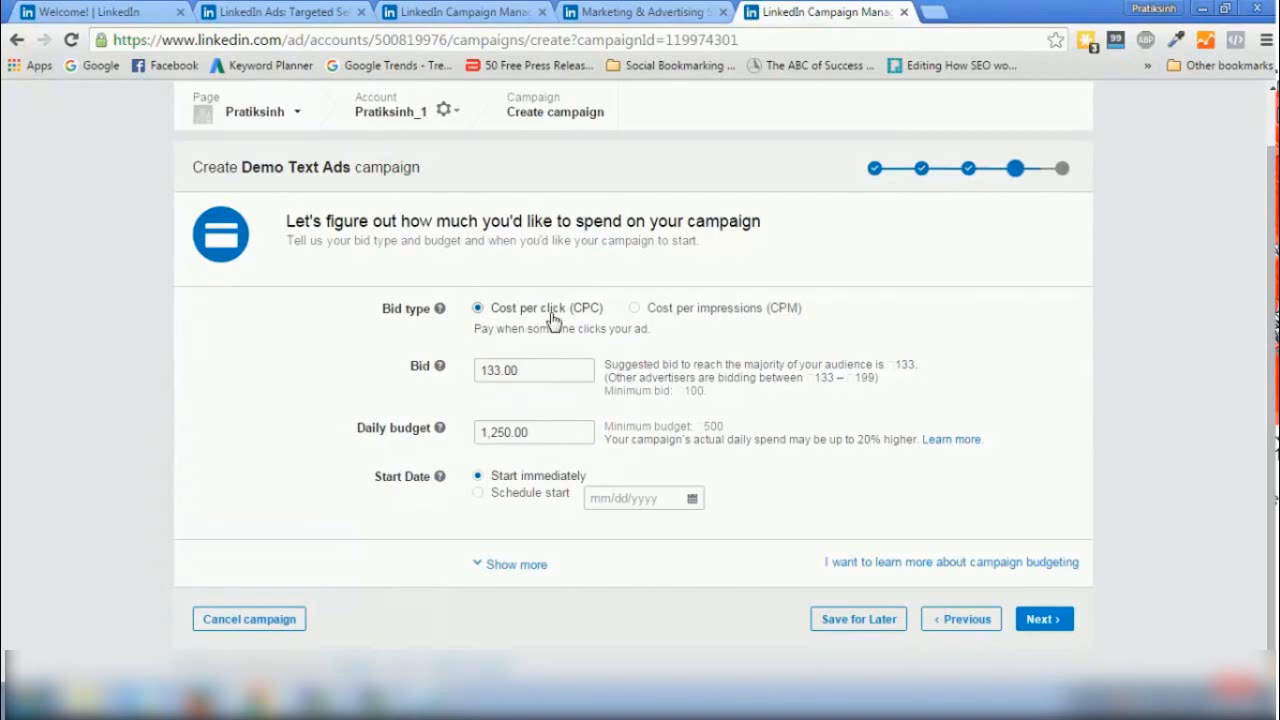
left_click_drag(602, 393, 649, 393)
left_click(649, 393)
Set the campaign's daily budget to 1,000.00
left_click(527, 373)
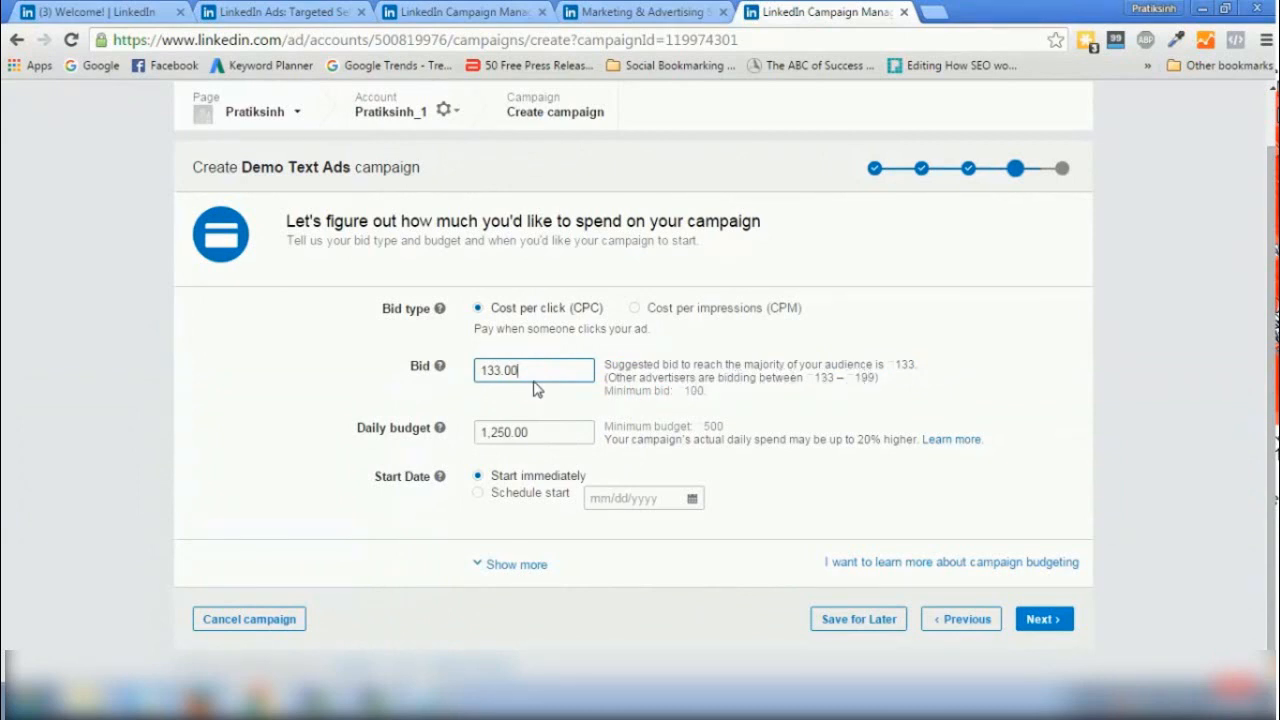
left_click(530, 428)
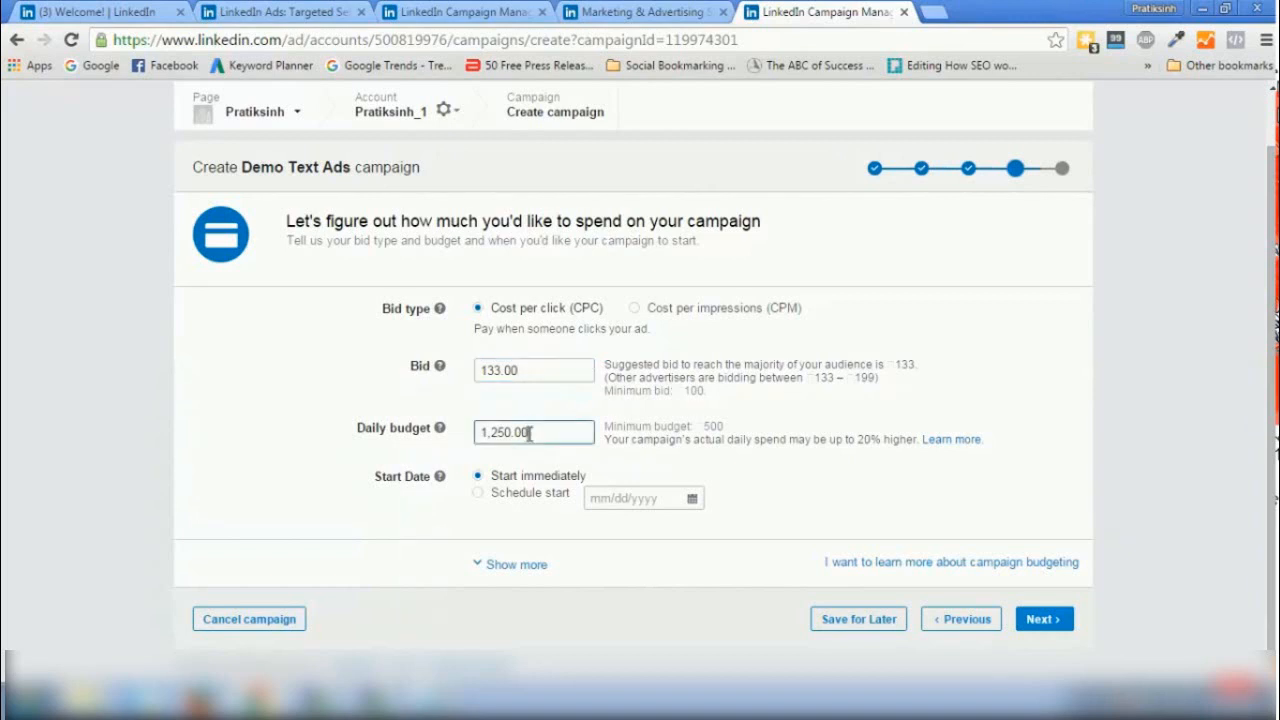
double_click(530, 428)
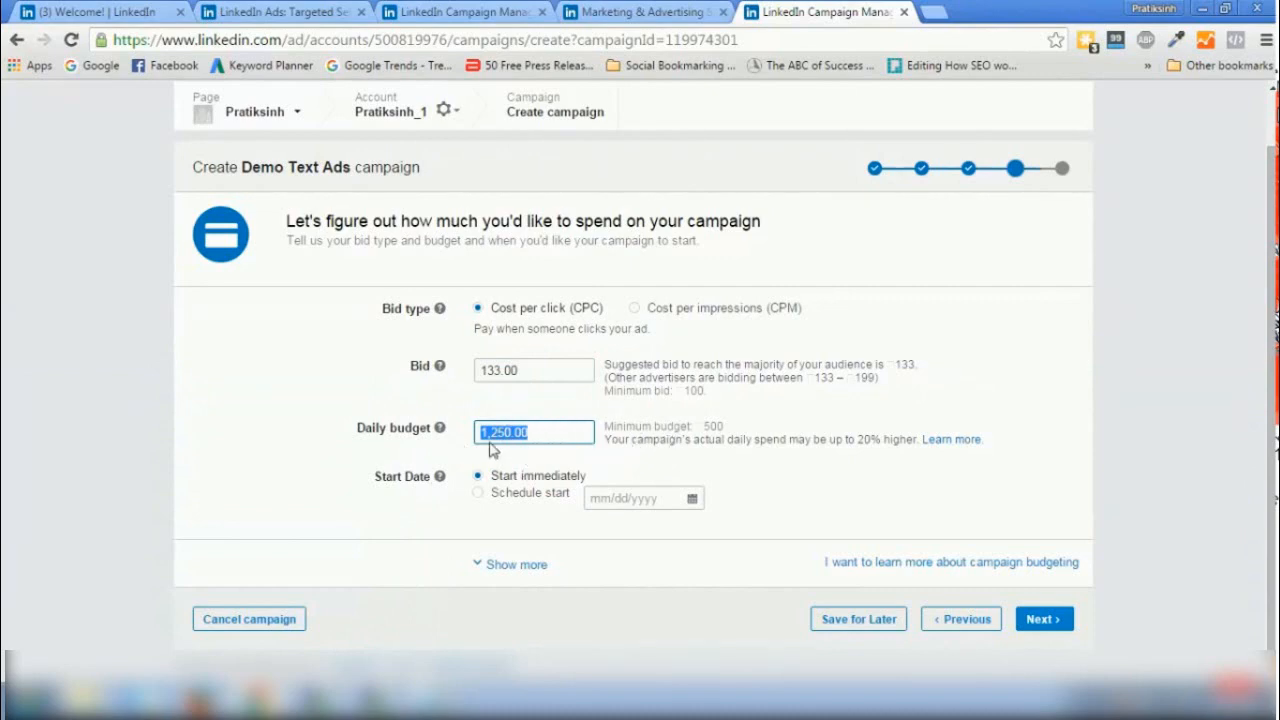
type("1")
left_click(401, 522)
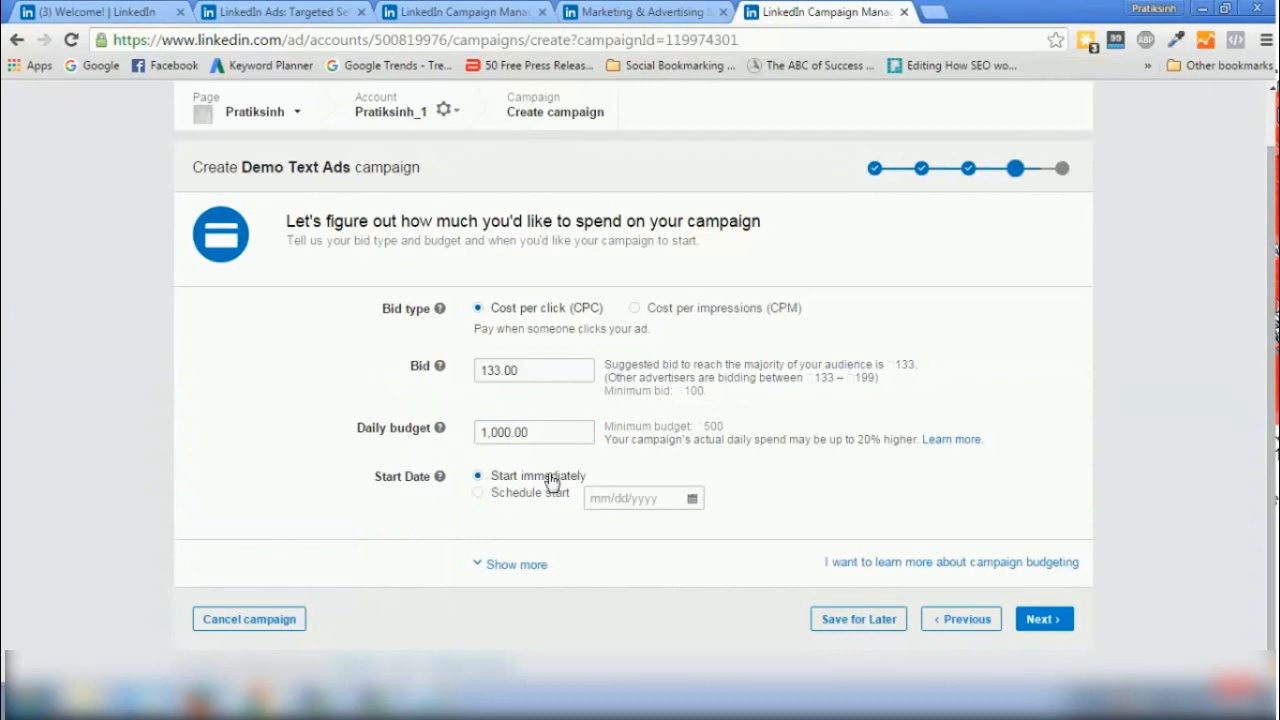
Check the scheduled start and end date options, keep the campaign set to start immediately and continue to the launch step
left_click(477, 495)
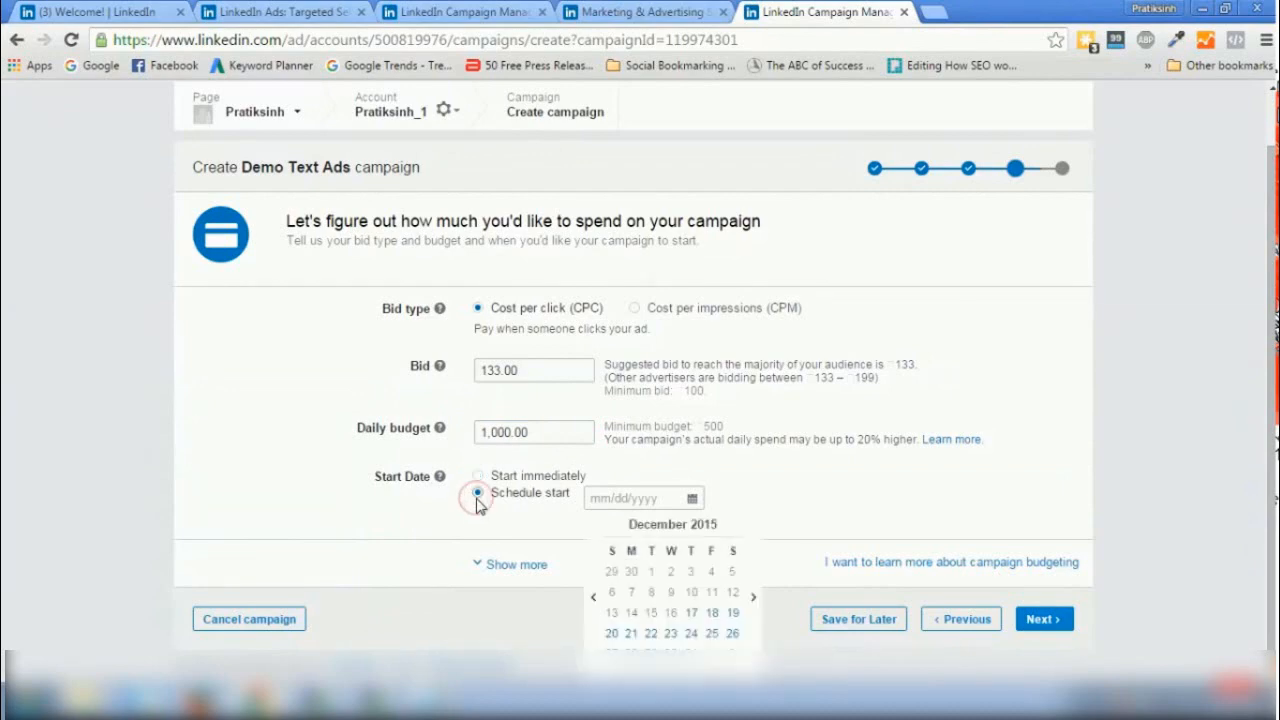
left_click(525, 567)
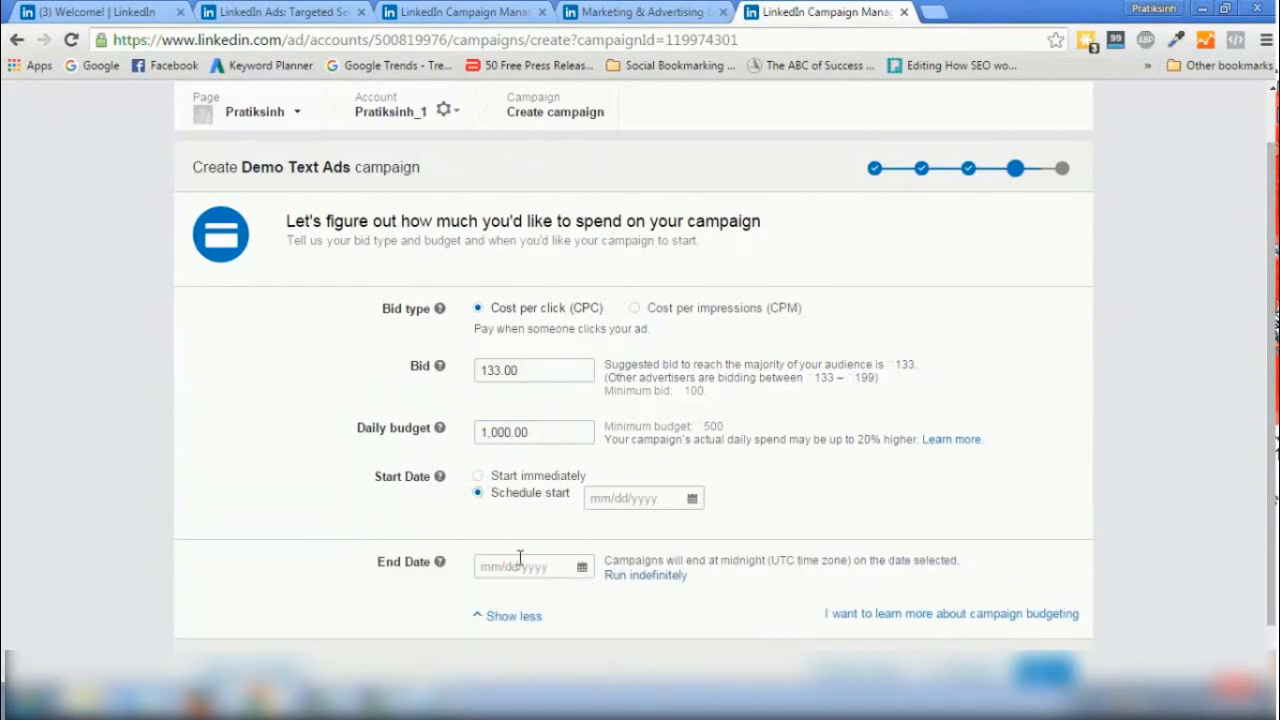
left_click(478, 476)
scroll(1273, 435, "down", 1)
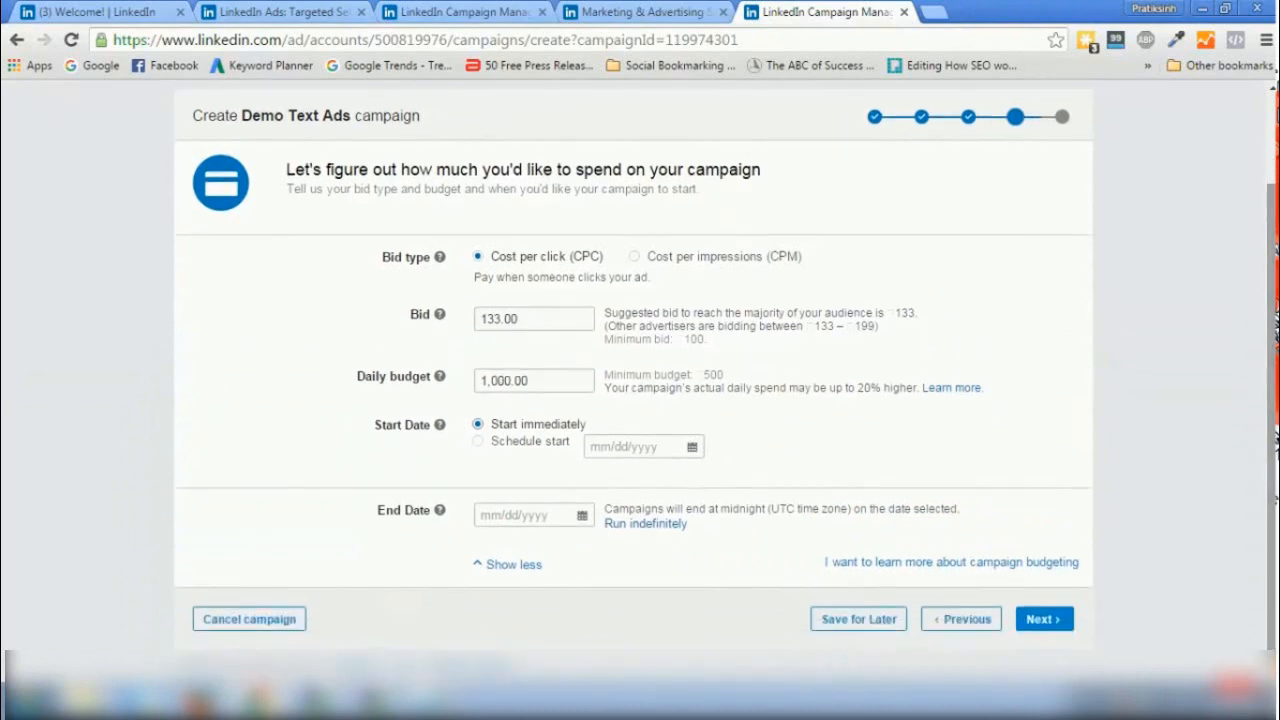
left_click(1040, 621)
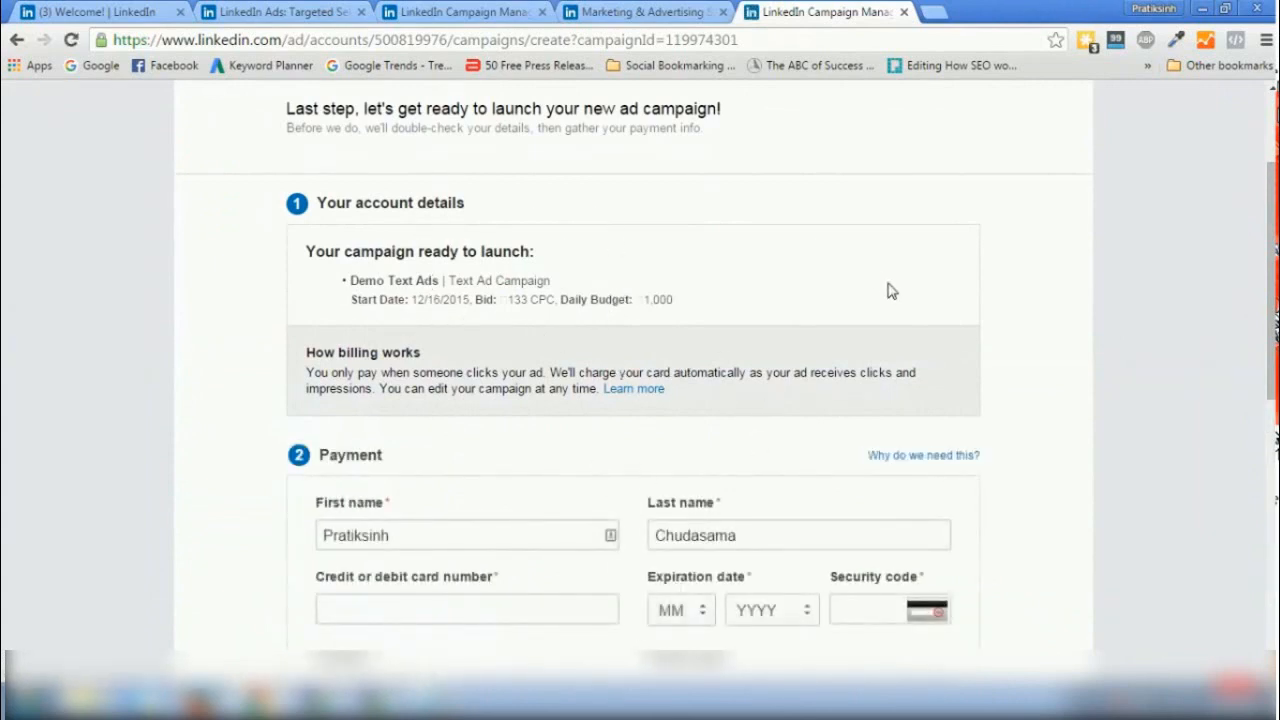
Review the campaign's launch summary, billing information and payment form, and close the campaign's page
scroll(1229, 248, "down", 3)
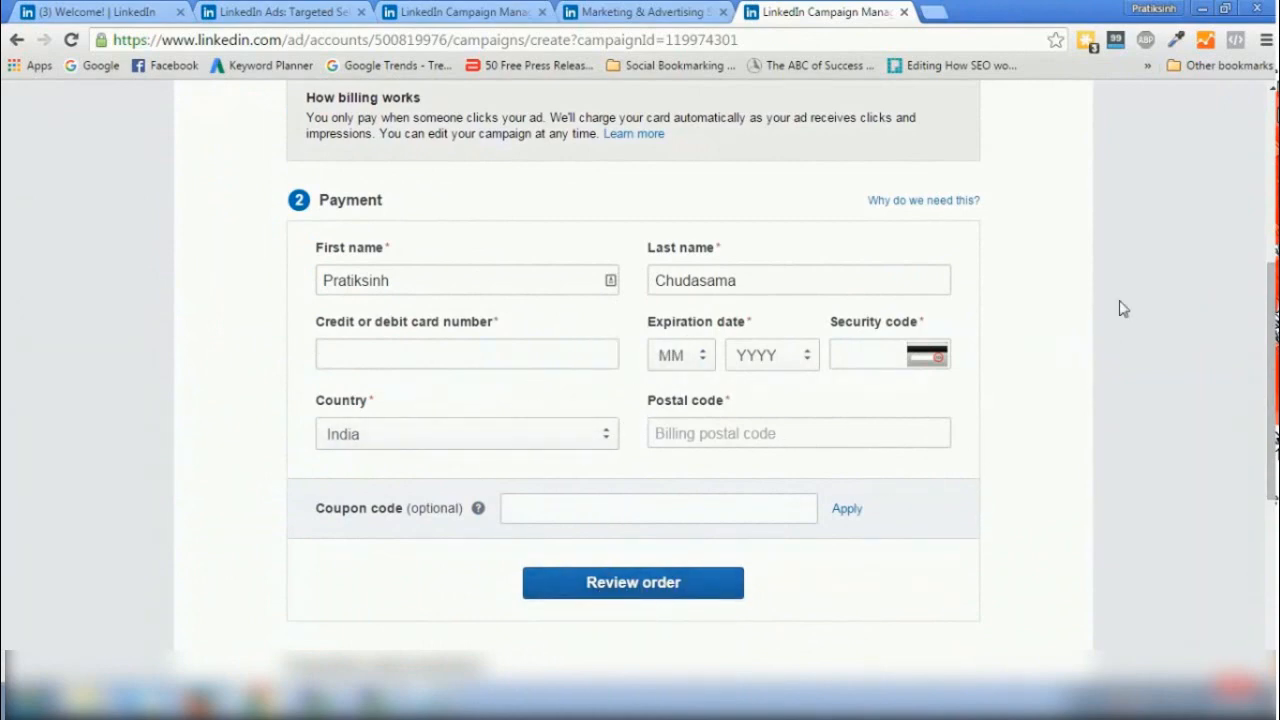
scroll(1275, 440, "up", 5)
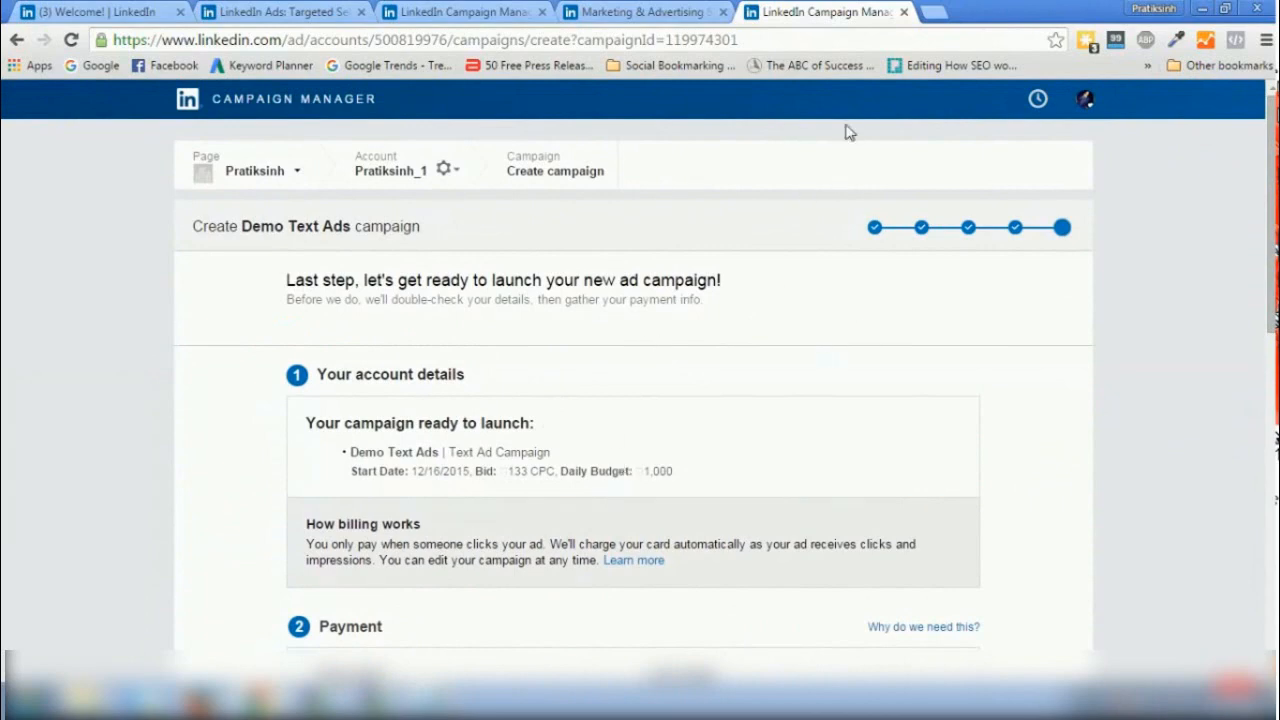
left_click(903, 12)
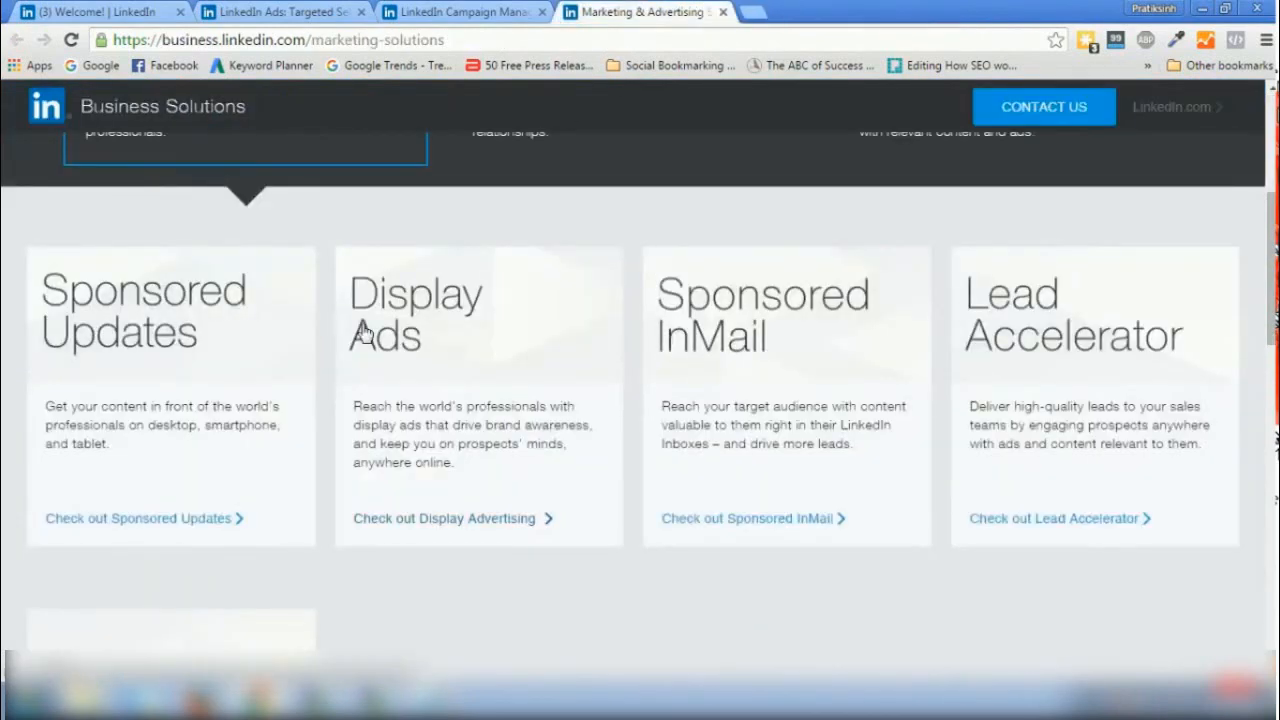
Look at the Sponsored Updates product page in a separate tab and return to the Campaign Manager account list
middle_click(225, 520)
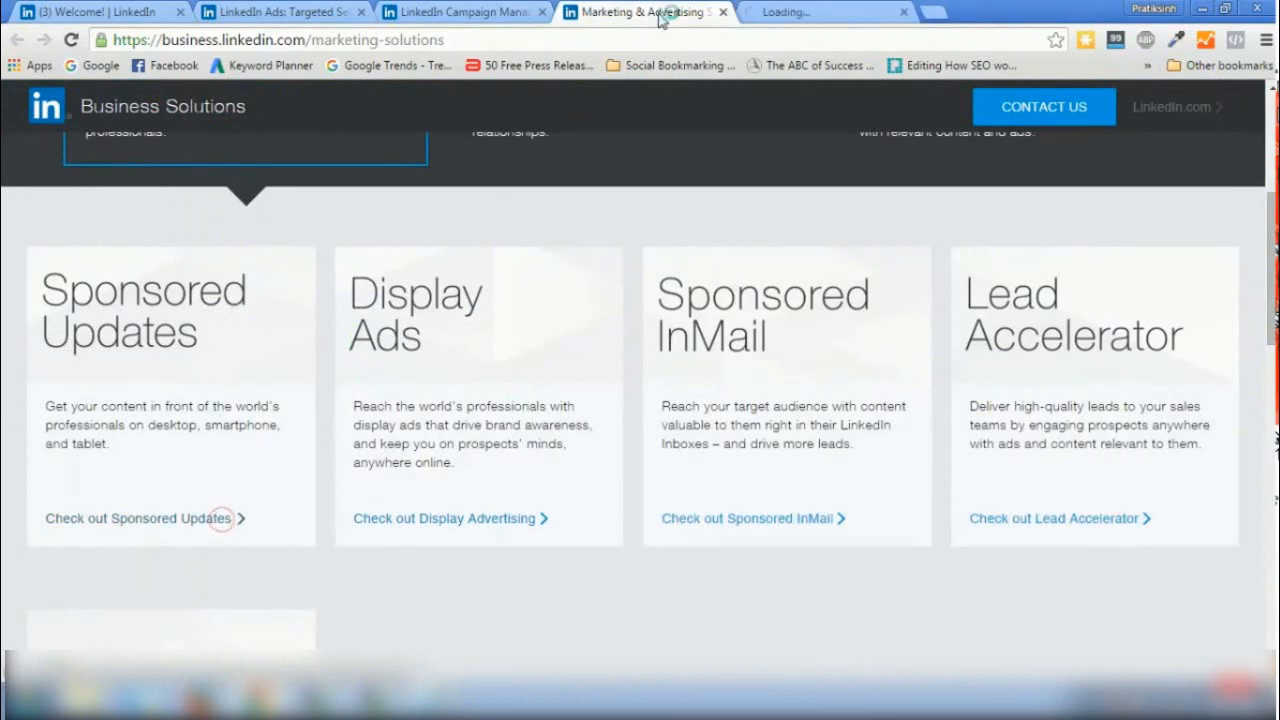
left_click(795, 12)
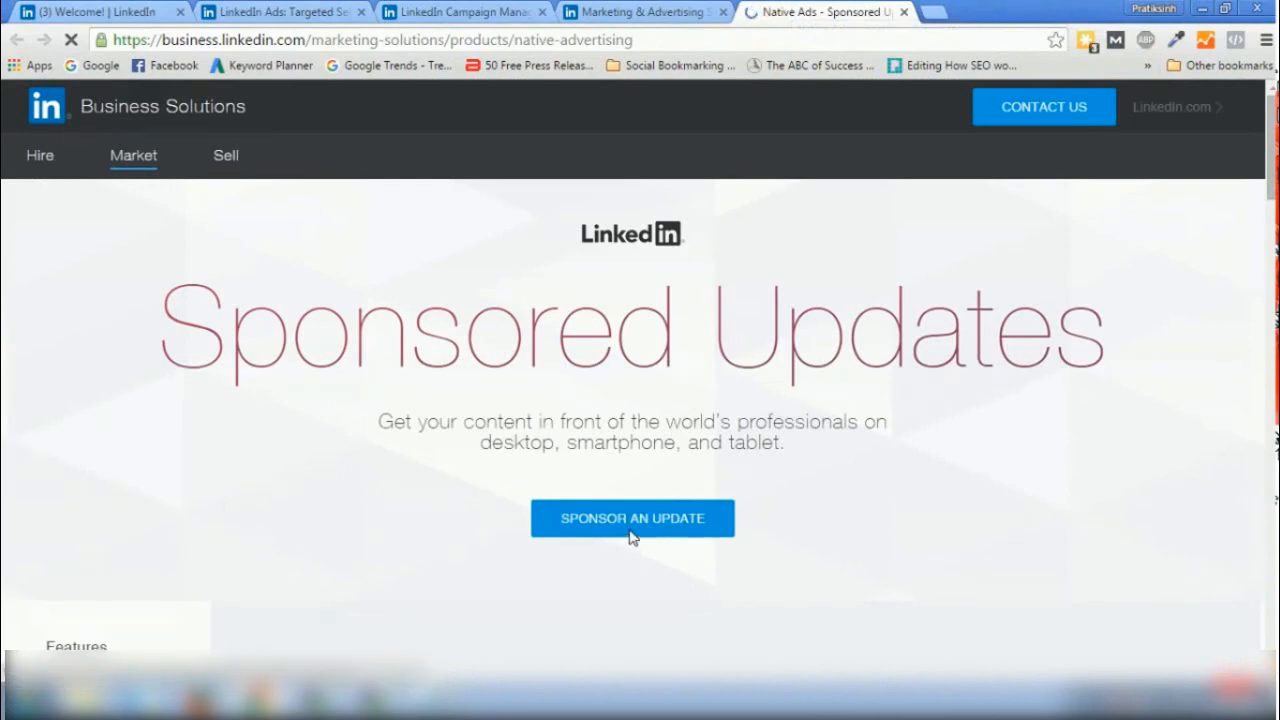
left_click(455, 12)
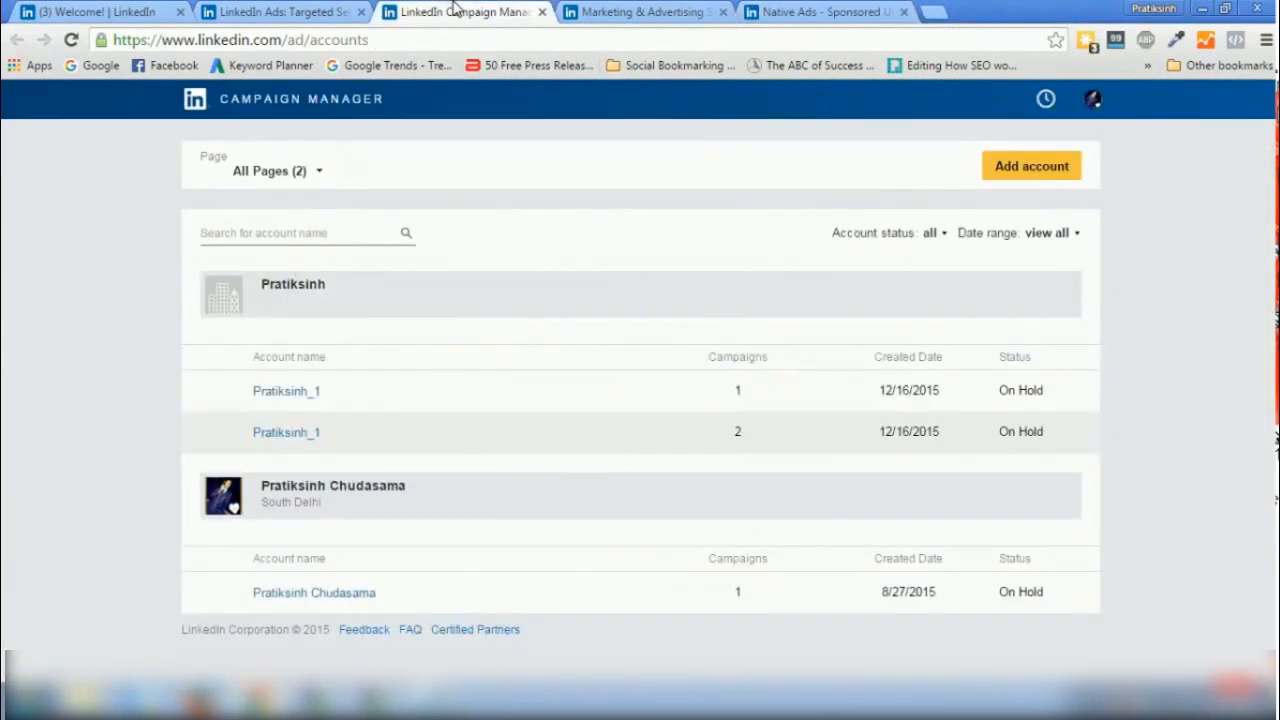
Start adding an ad account and link it to the advertiser's existing Company Page by searching for its name
left_click(1029, 182)
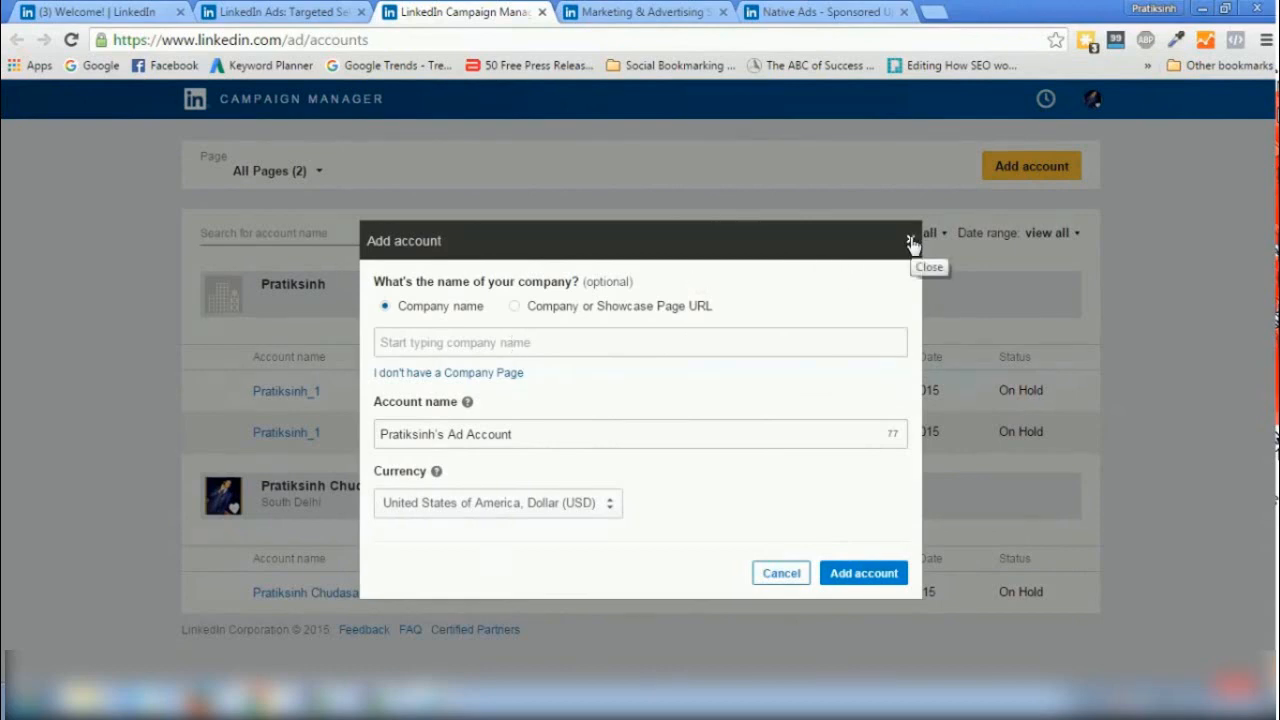
left_click(557, 352)
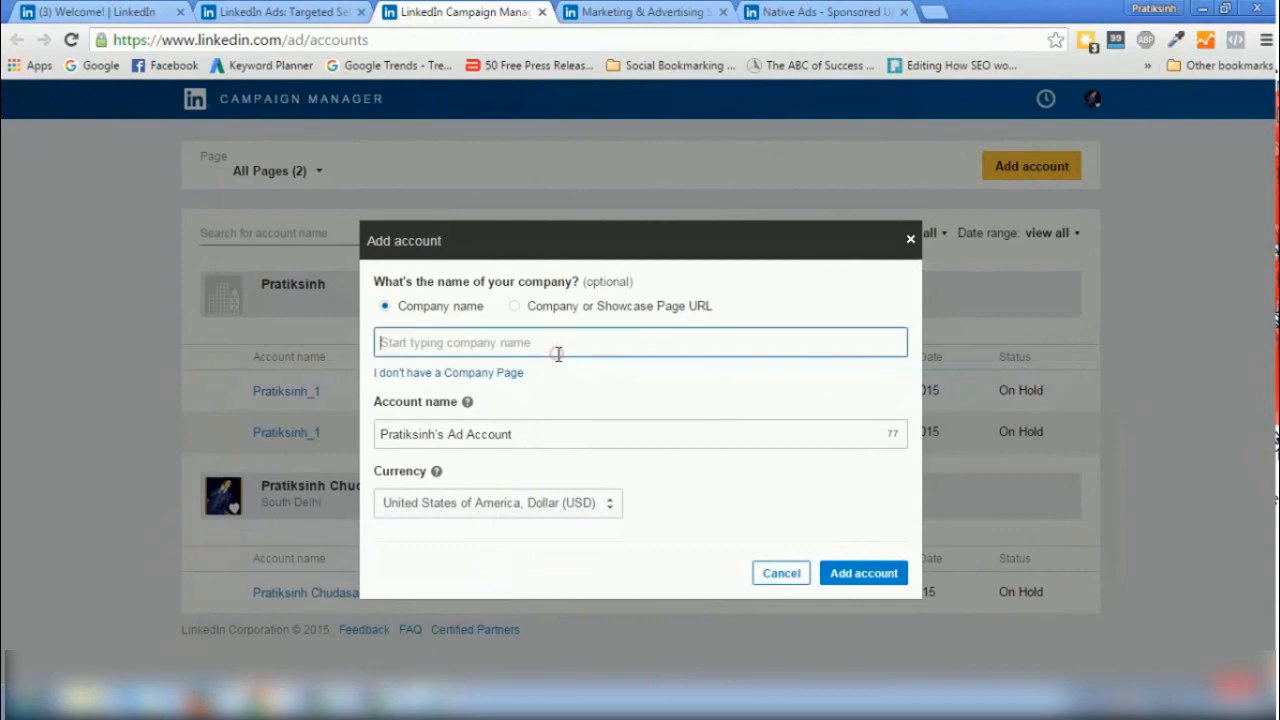
type("Pratik")
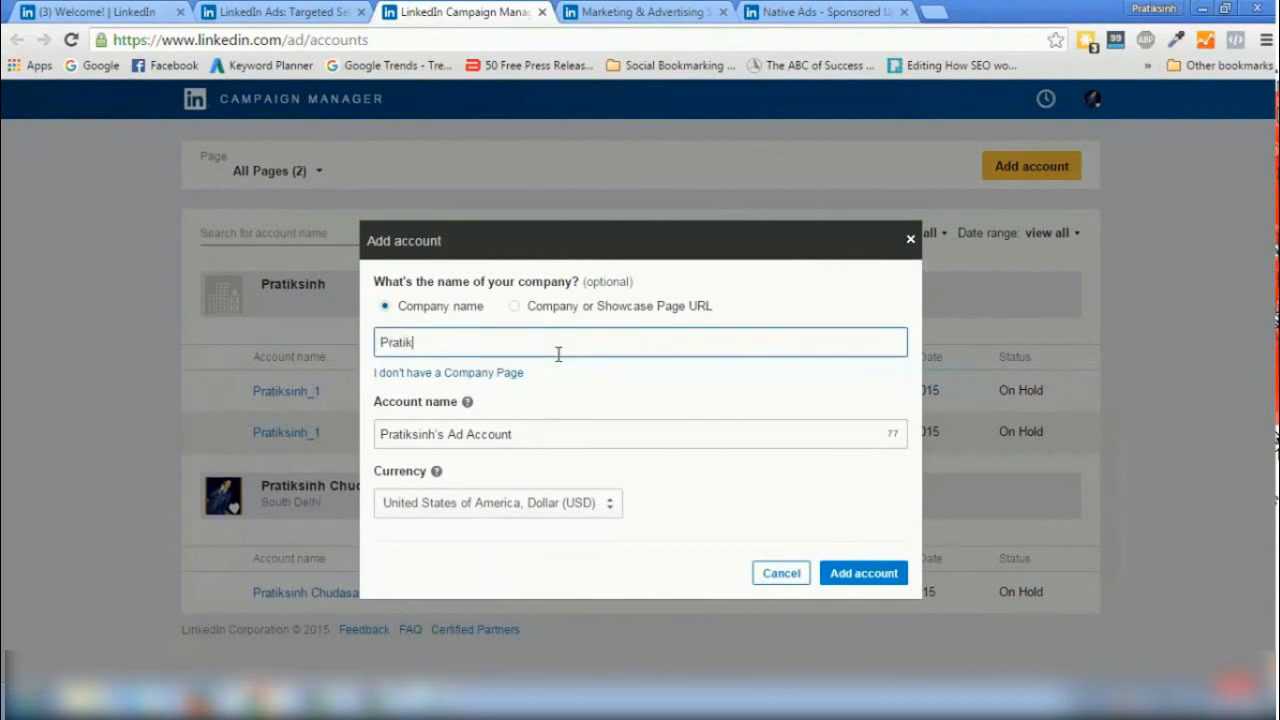
type("sinh")
left_click(468, 392)
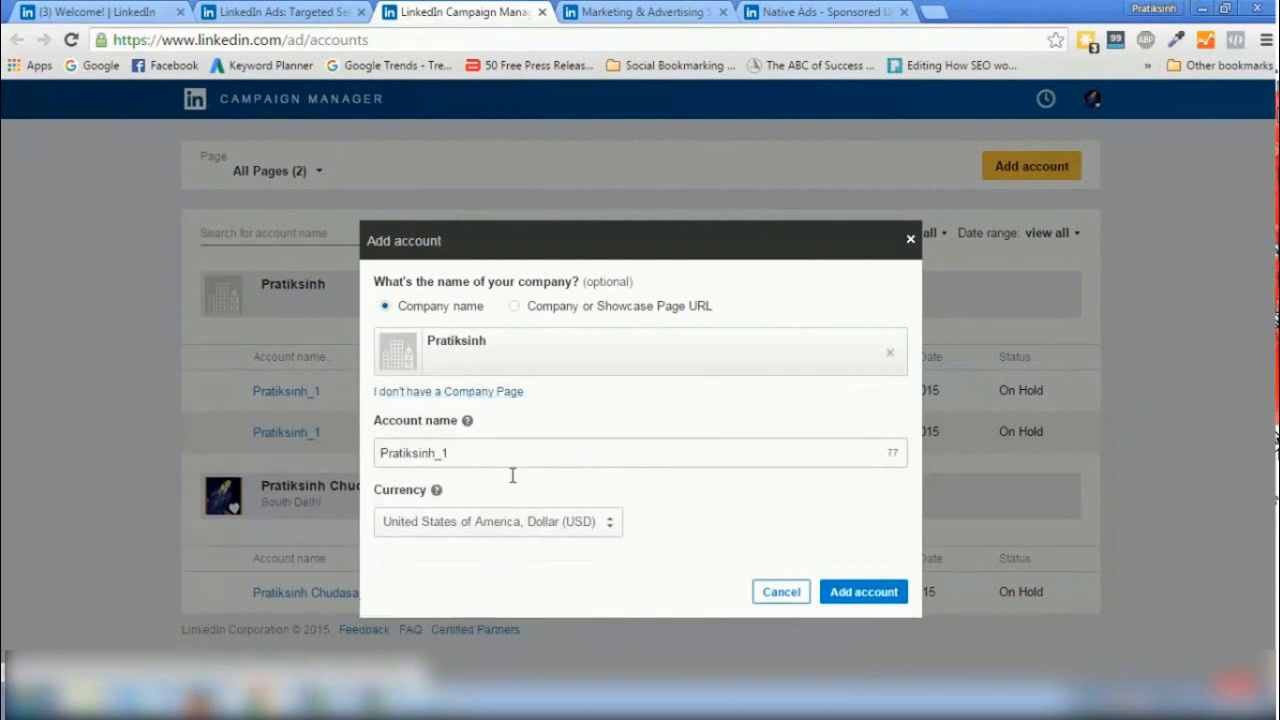
Set the new ad account's currency to India, Rupee (INR) and create the account
left_click(543, 528)
key("i")
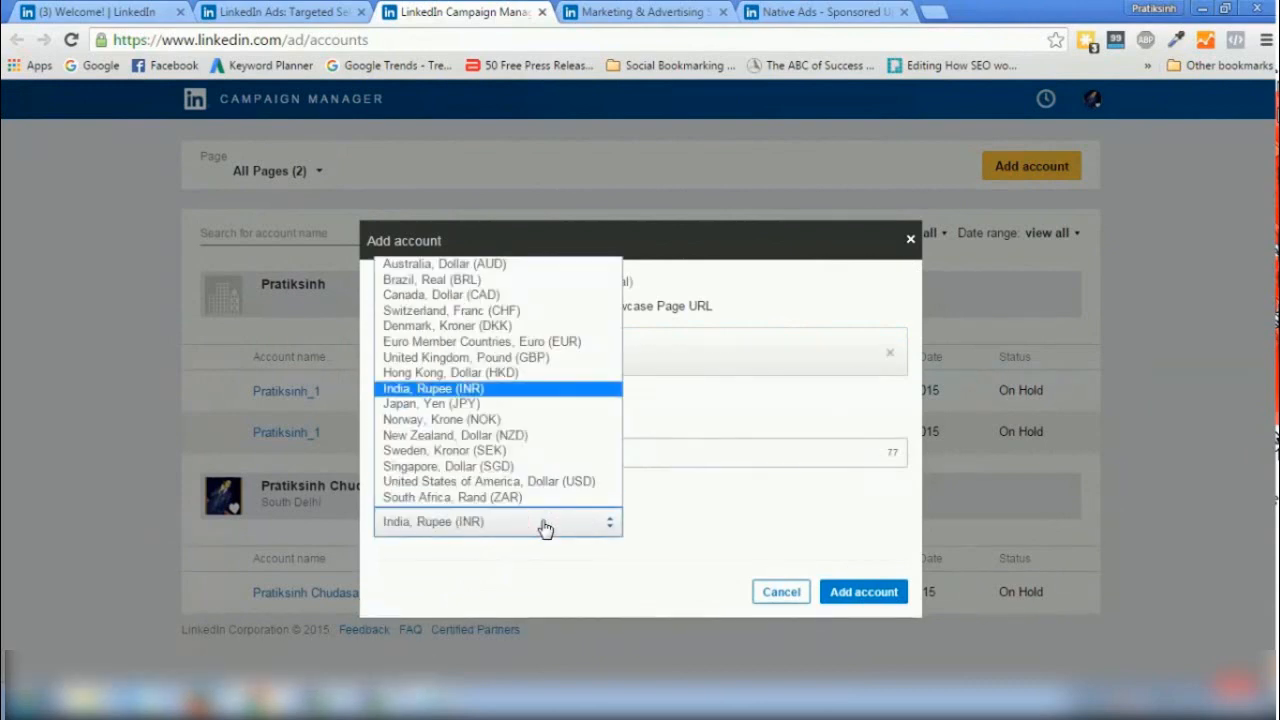
left_click(480, 389)
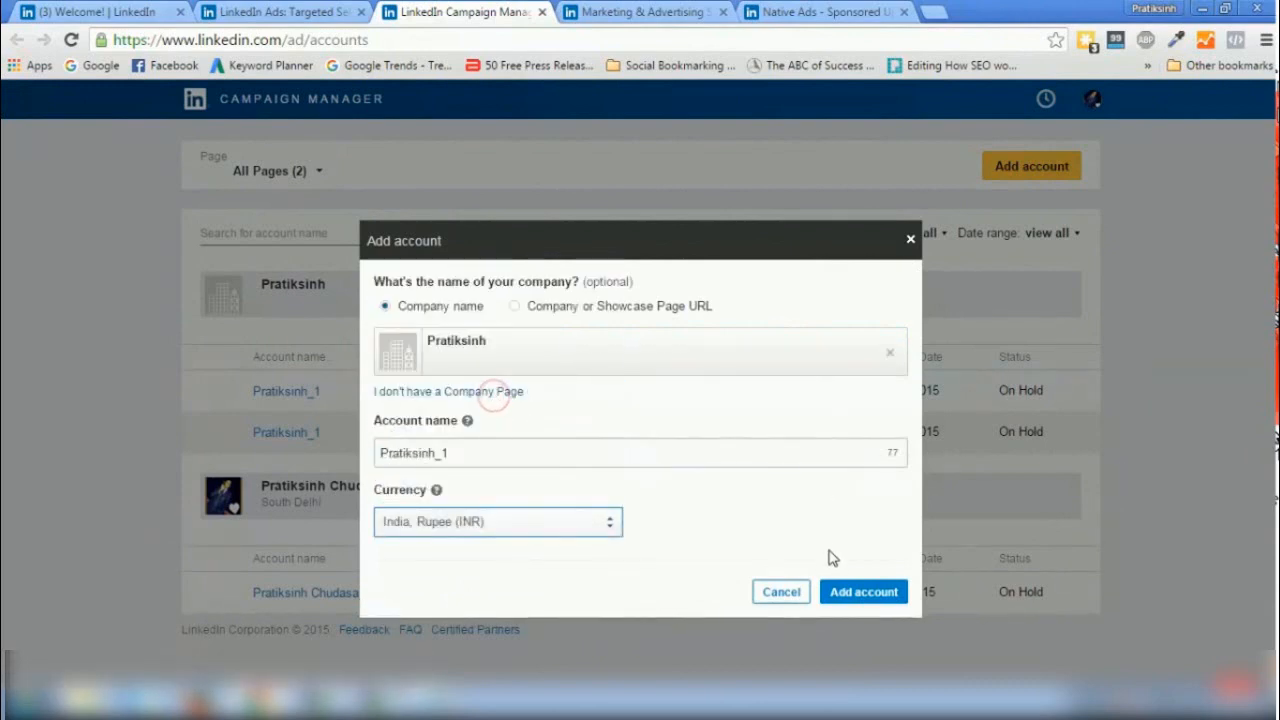
left_click(838, 592)
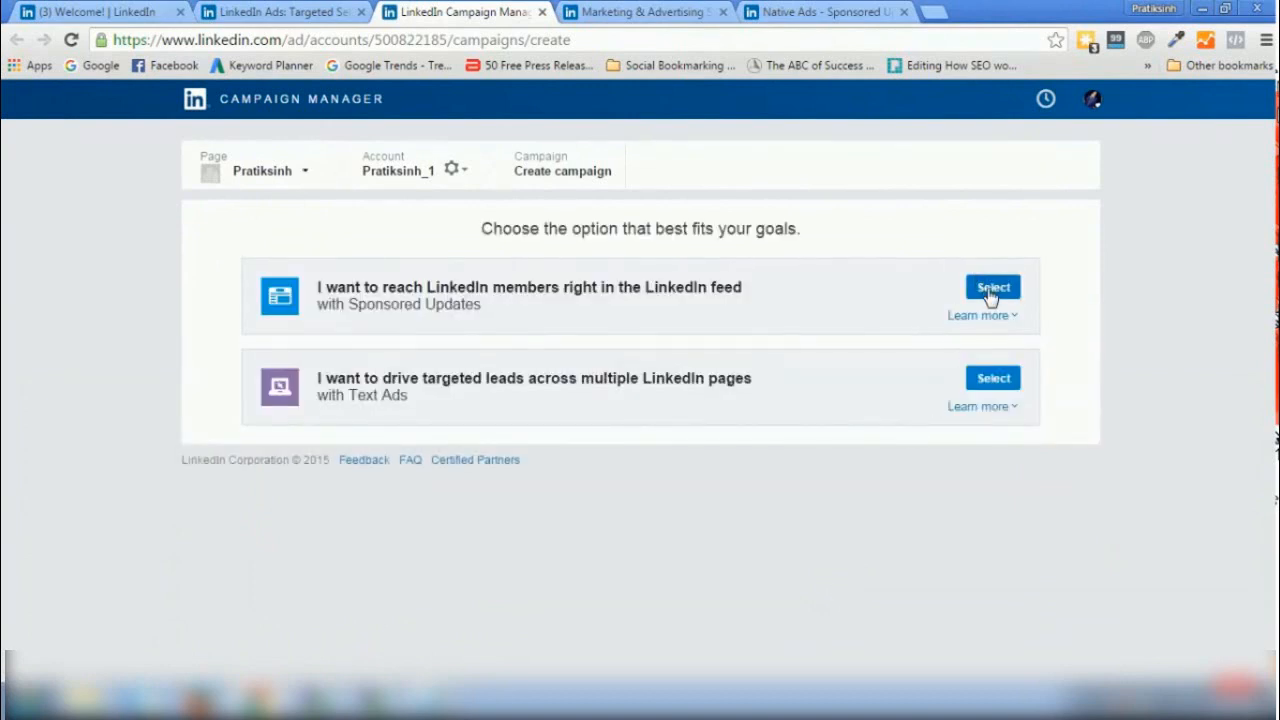
Choose a Sponsored Updates campaign, name it "Sponsored Ad Demo" and continue to selecting the updates to sponsor
left_click(990, 292)
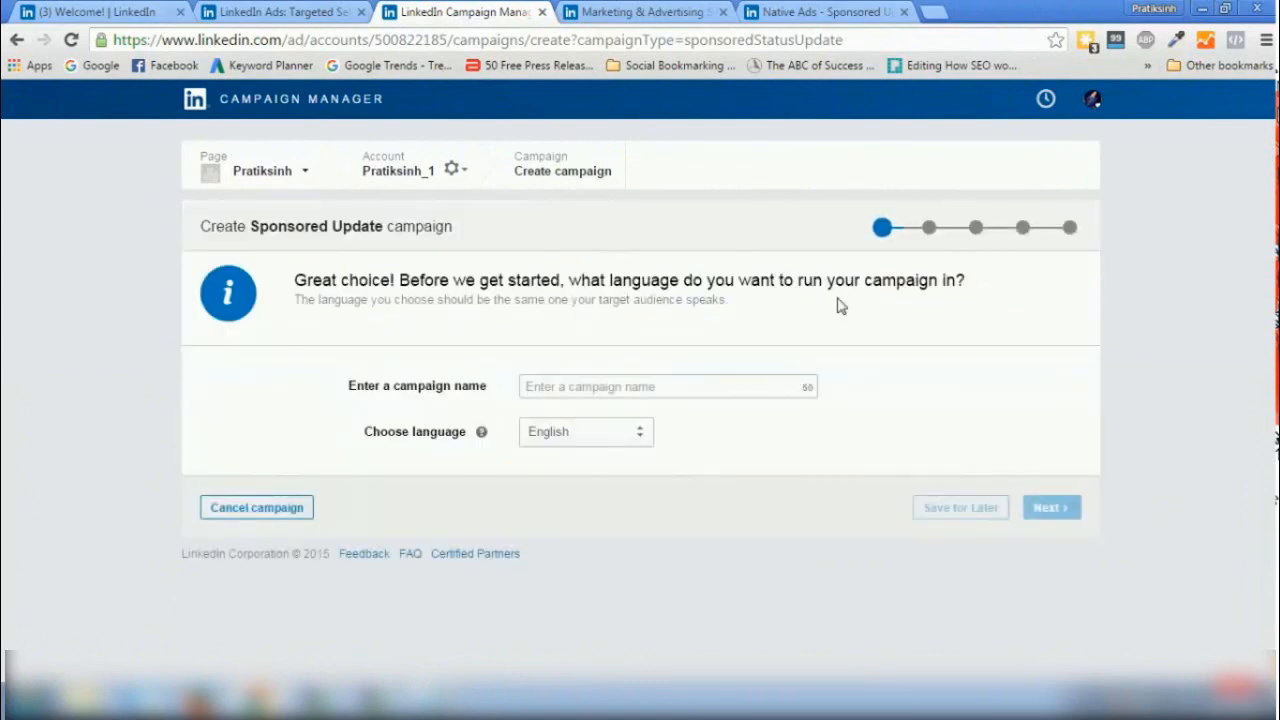
left_click(642, 396)
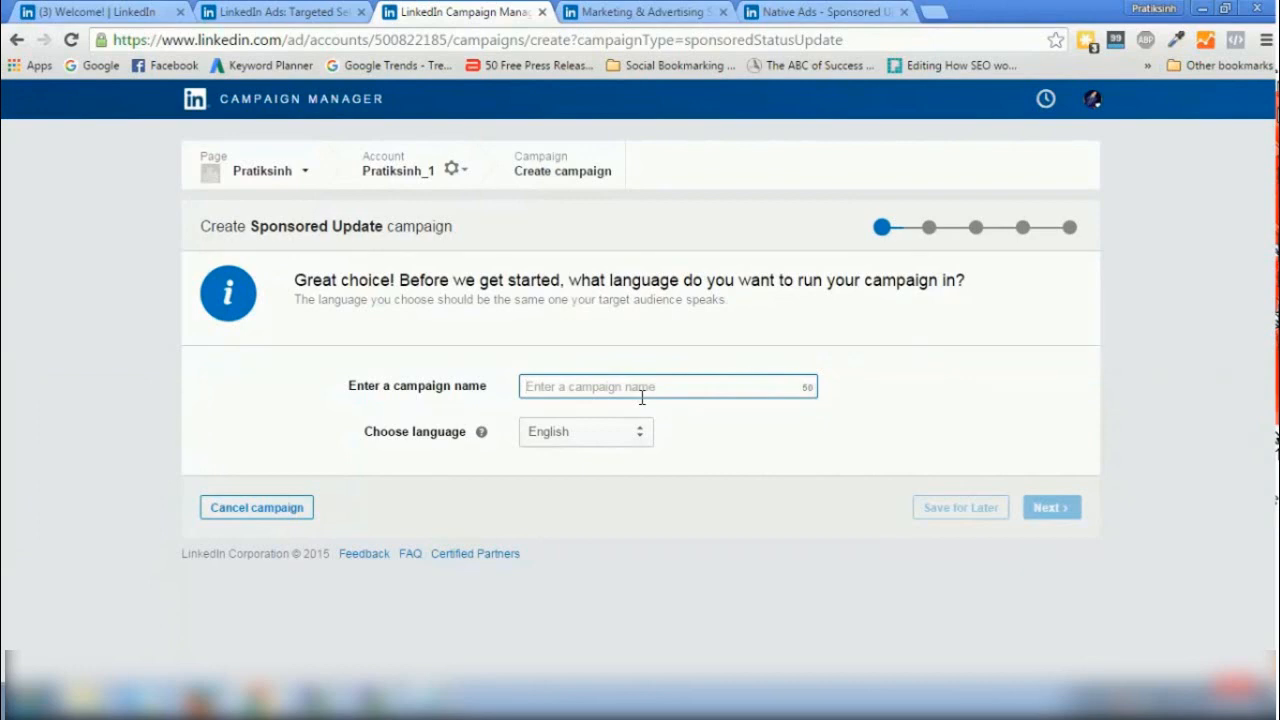
type("Display")
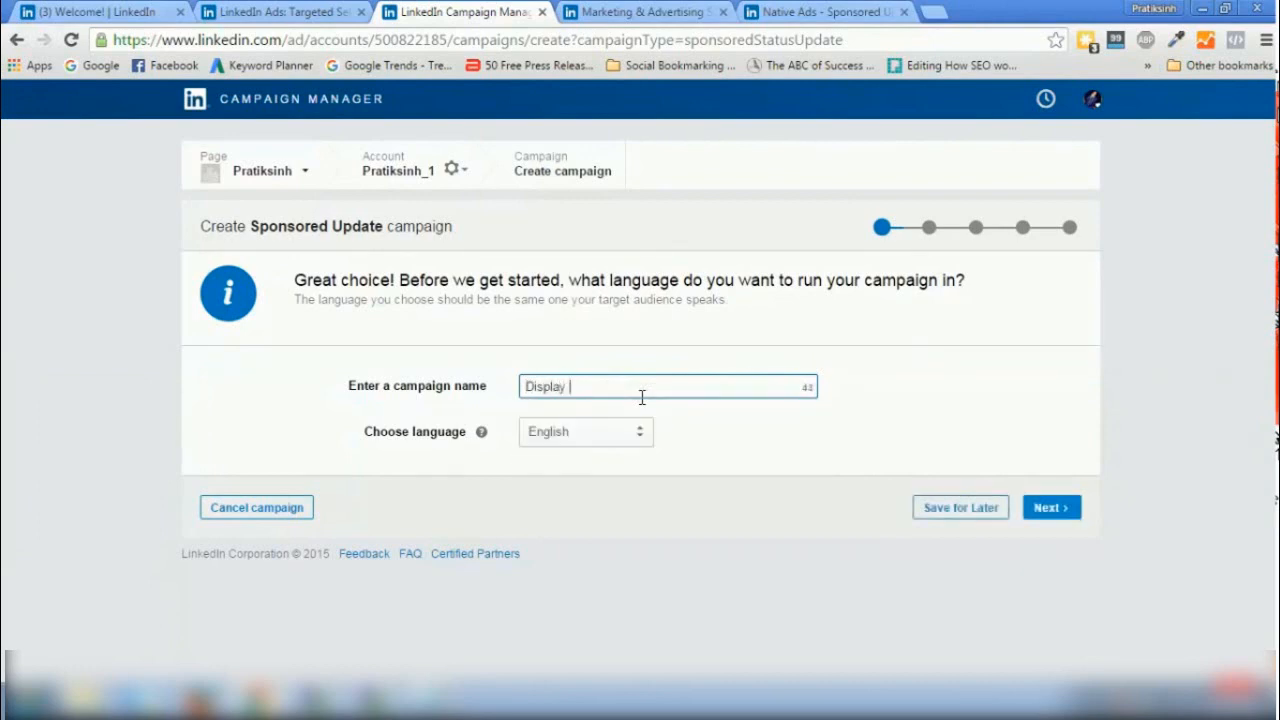
key("ctrl+a")
type("Sponsored Ad Demo")
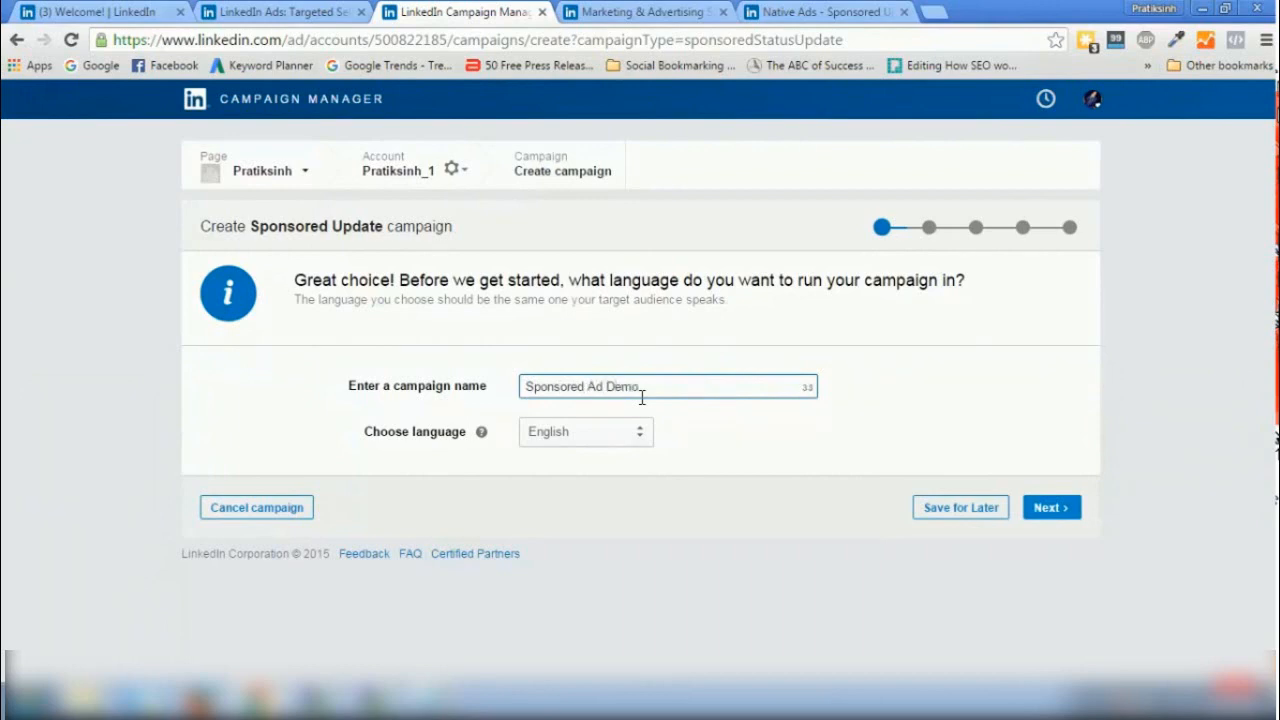
left_click(1060, 512)
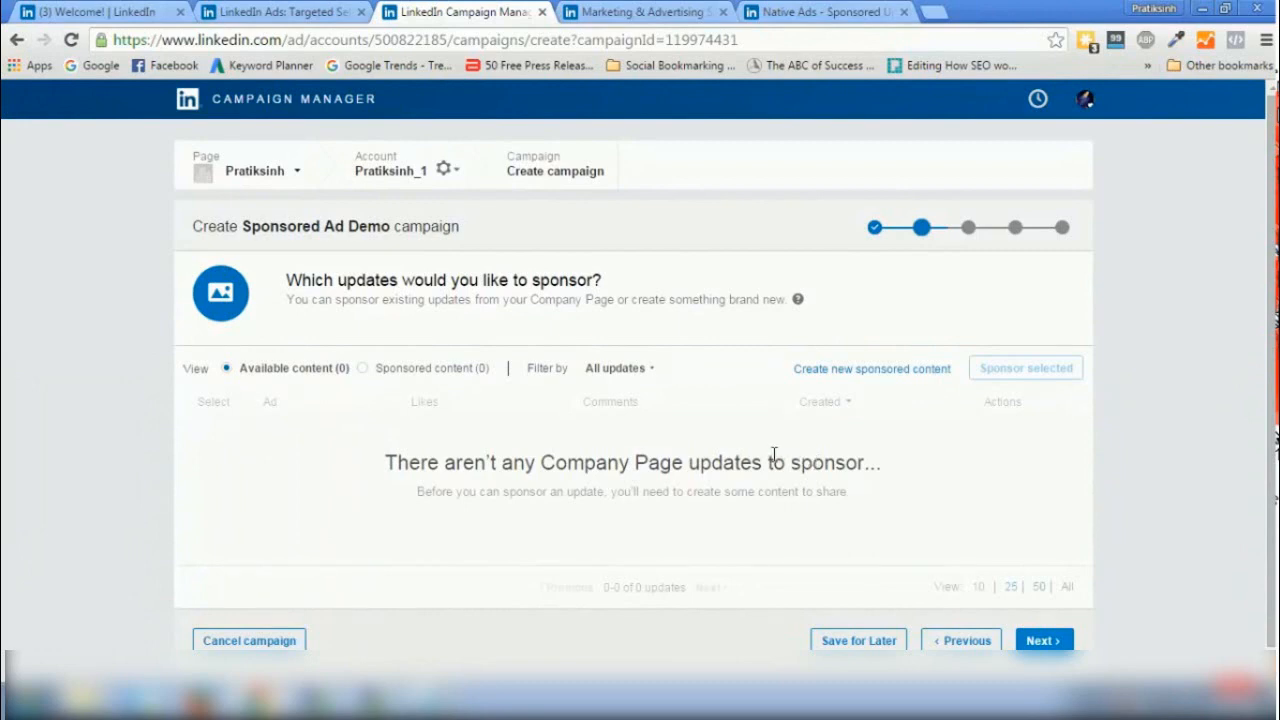
Create new sponsored content with the Direct Sponsored Content name "Demo Title for Sponsor"
left_click(858, 371)
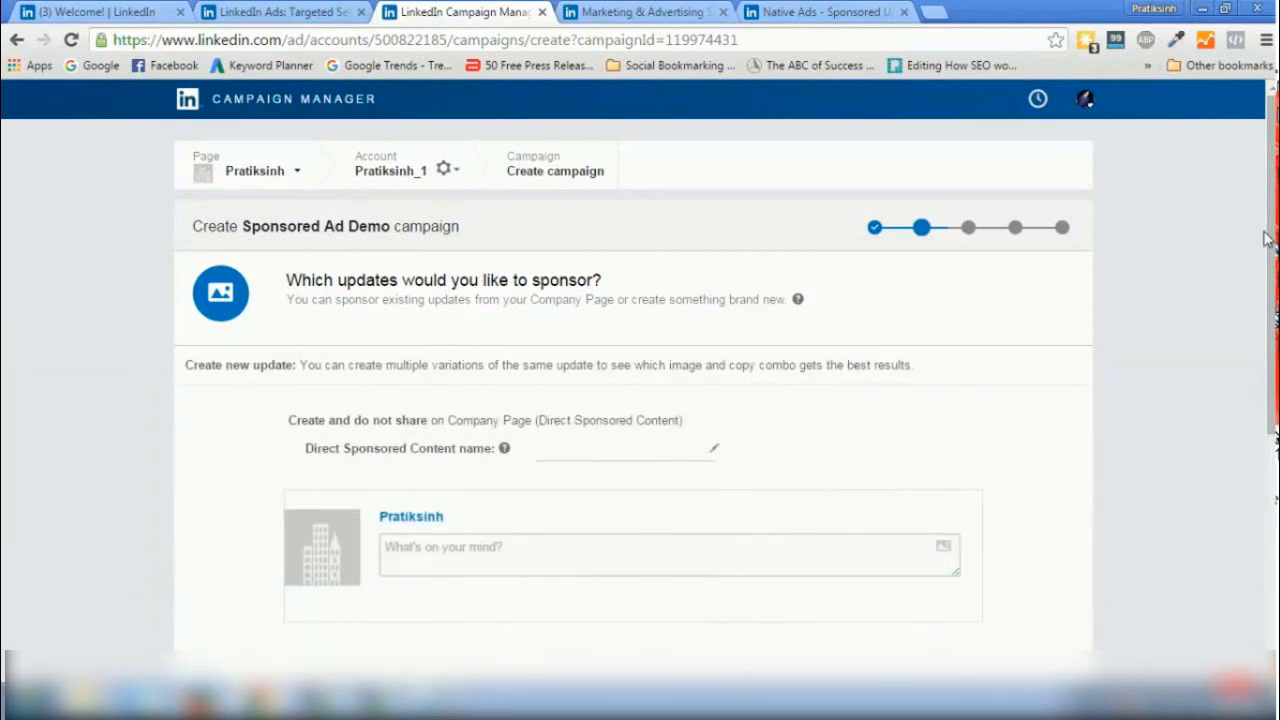
left_click_drag(1271, 233, 1271, 322)
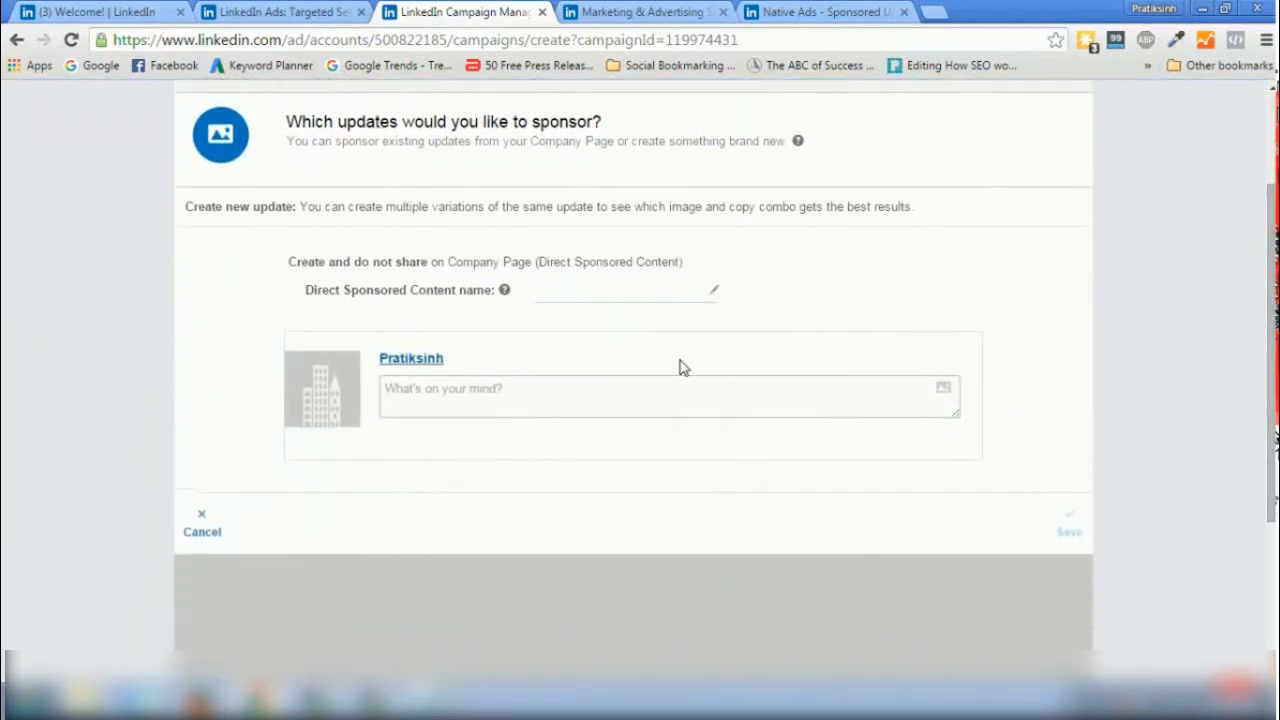
left_click(583, 290)
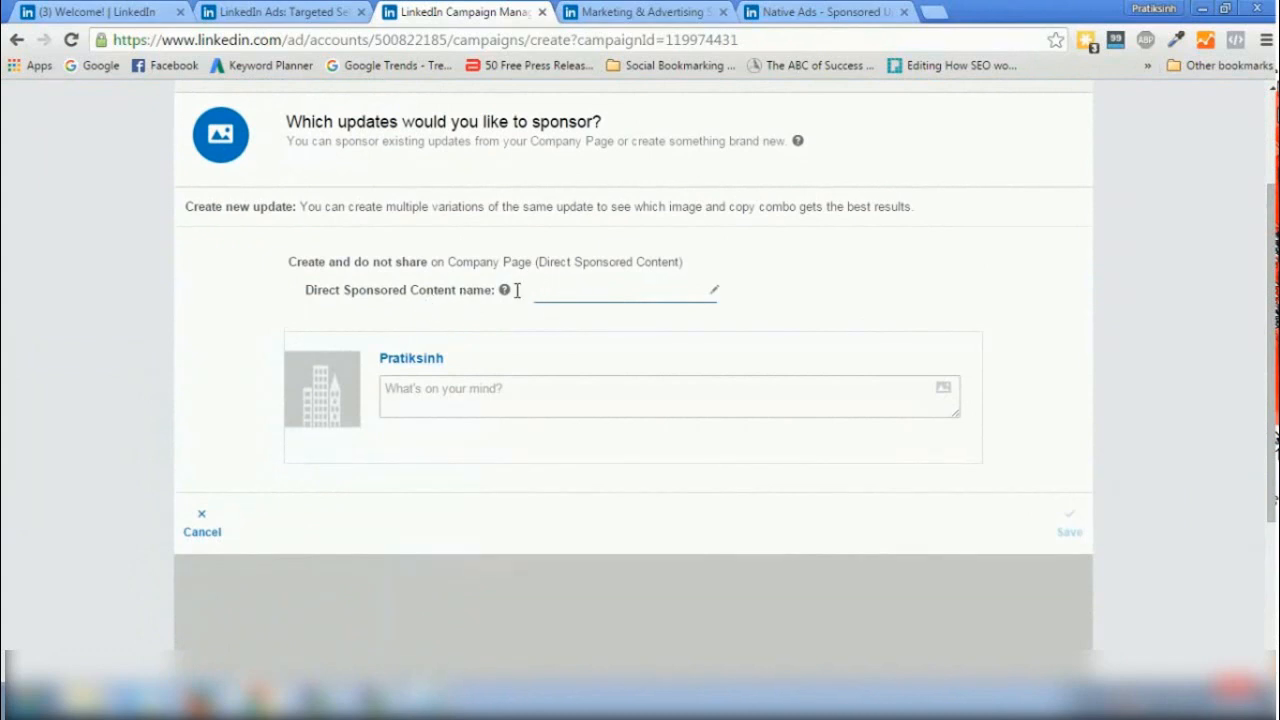
mouse_move(507, 293)
type("Demo Title for Sponsor")
Write the update's text as "This is just the test for the sponsor ads on Linkedin."
left_click(480, 390)
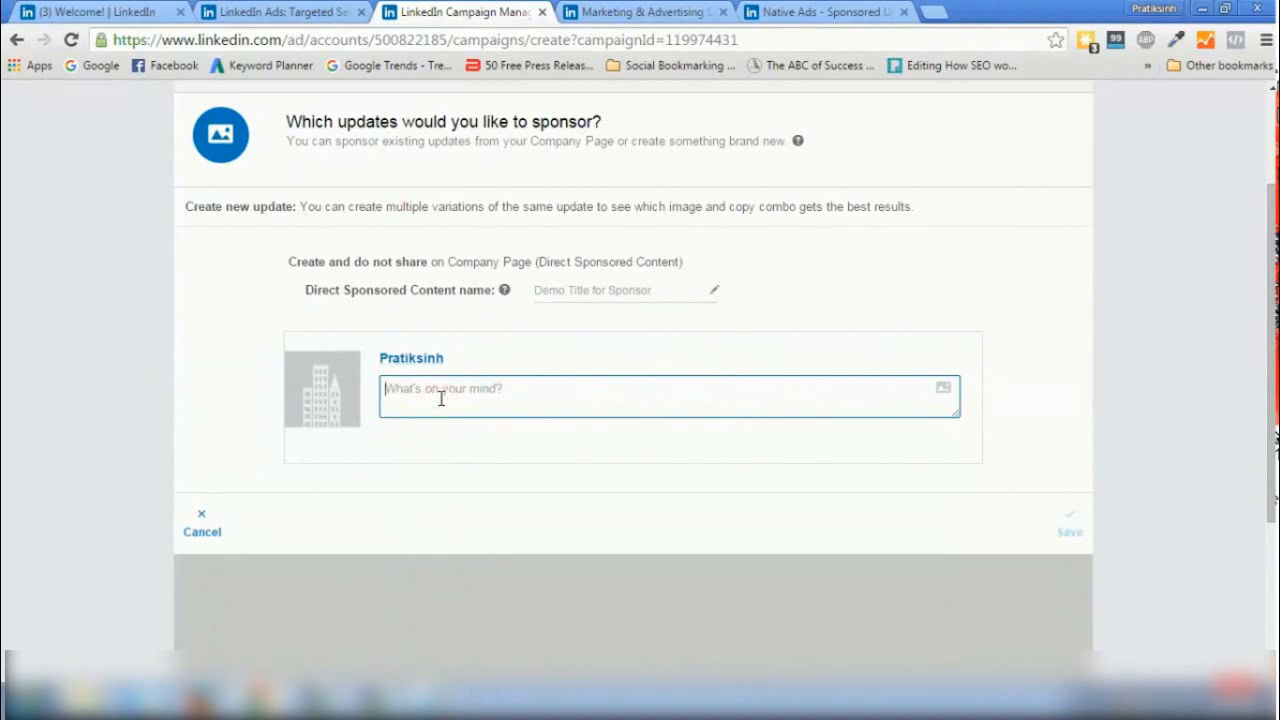
type("This is ")
type("just the")
type(" test for teh S")
key("BackSpace")
key("BackSpace")
type("he sponsor ads on Linkedin")
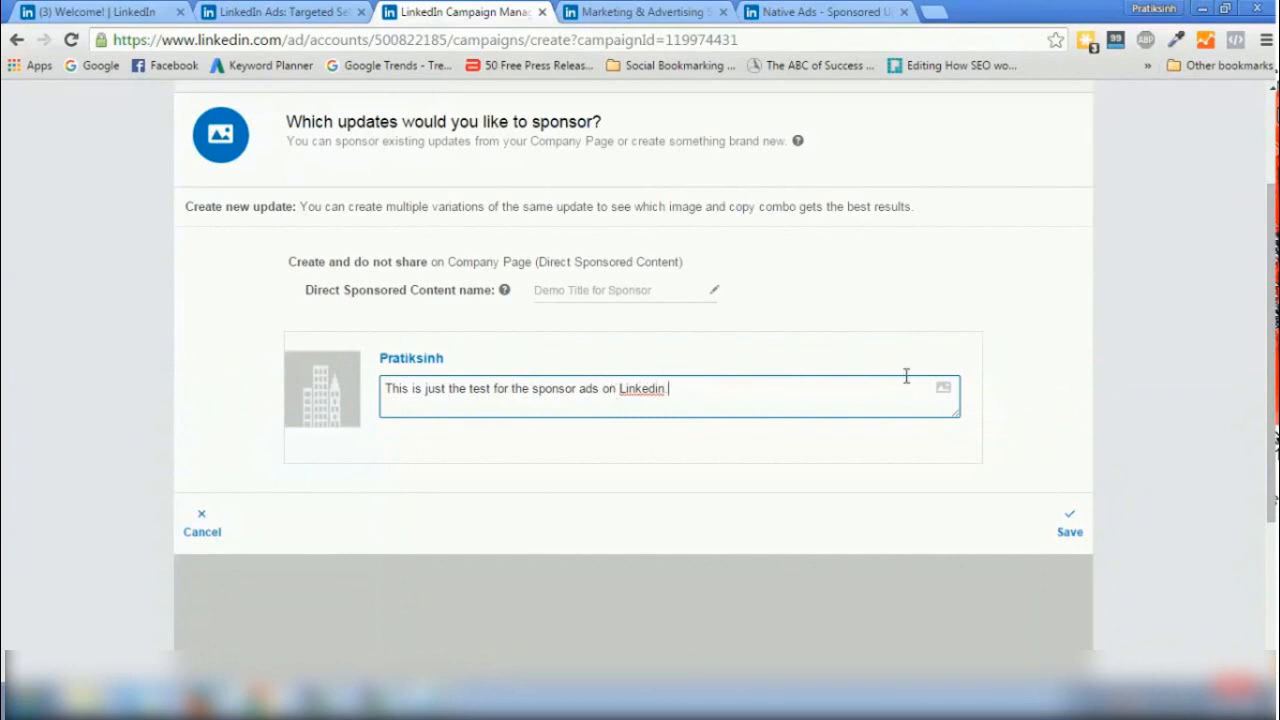
Attach the "adwords" image from the Desktop to the update and save the sponsored content
left_click(944, 392)
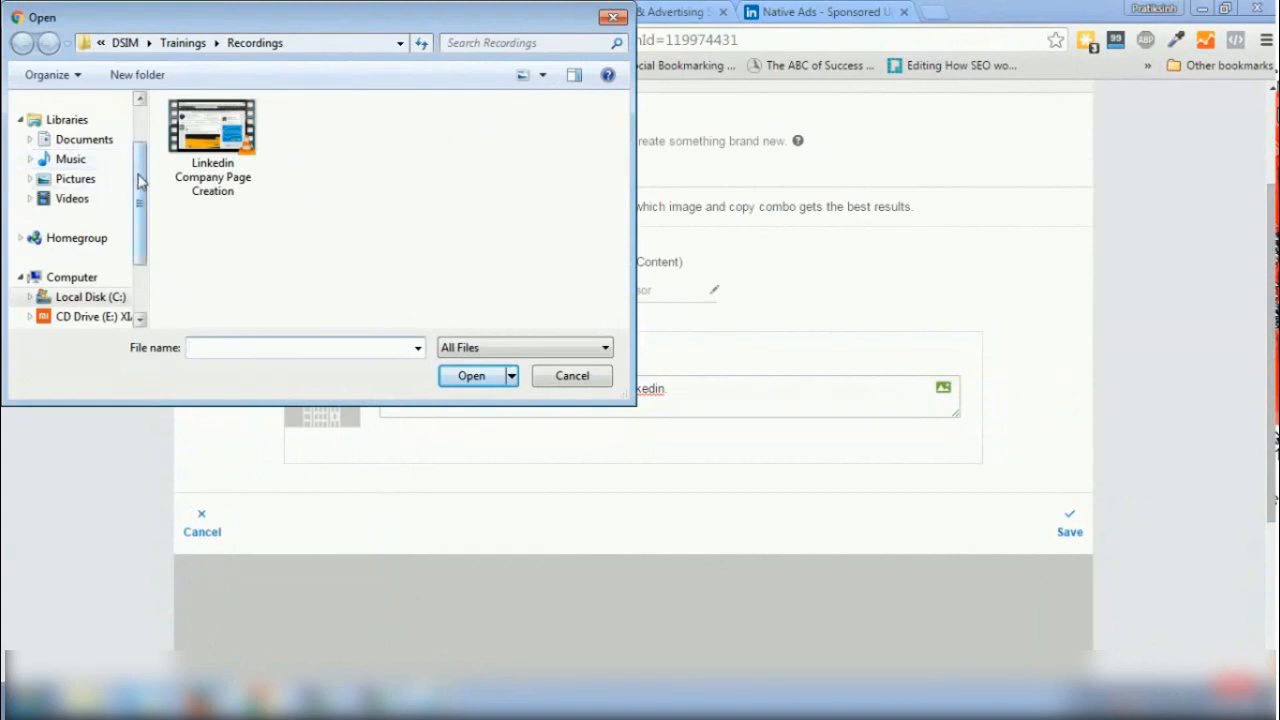
left_click_drag(140, 178, 140, 150)
left_click(92, 127)
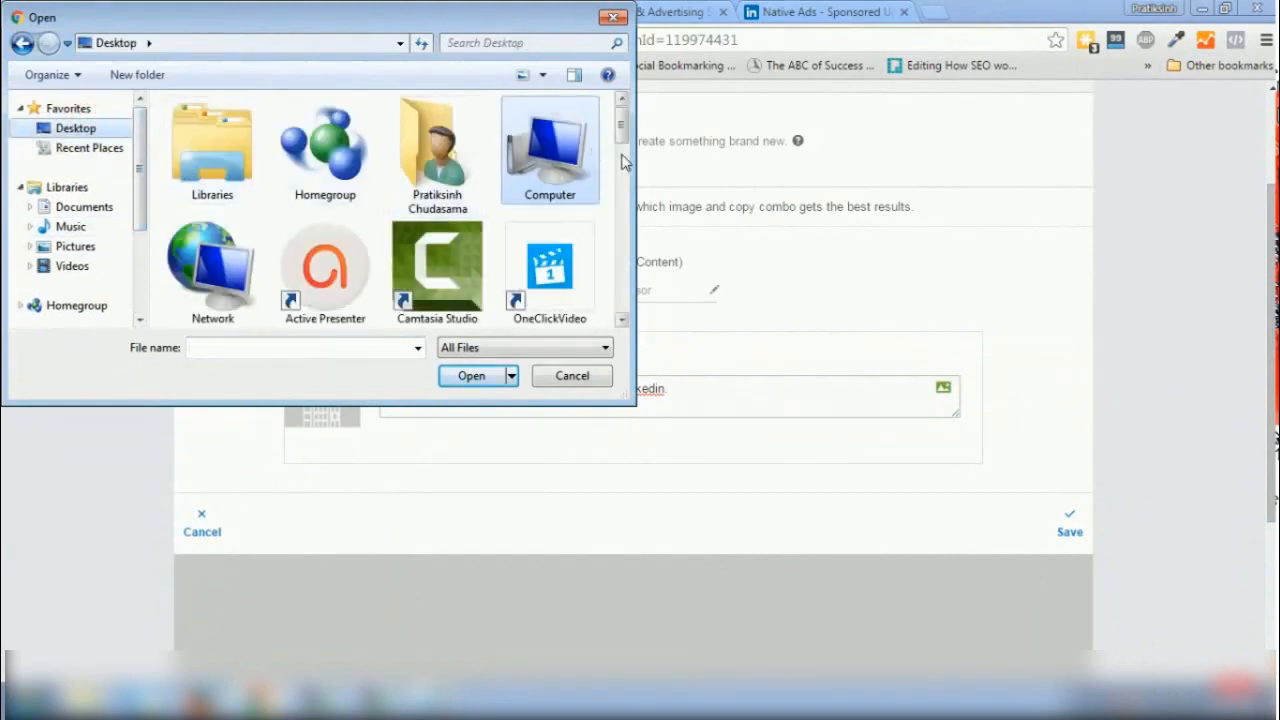
left_click_drag(621, 125, 623, 173)
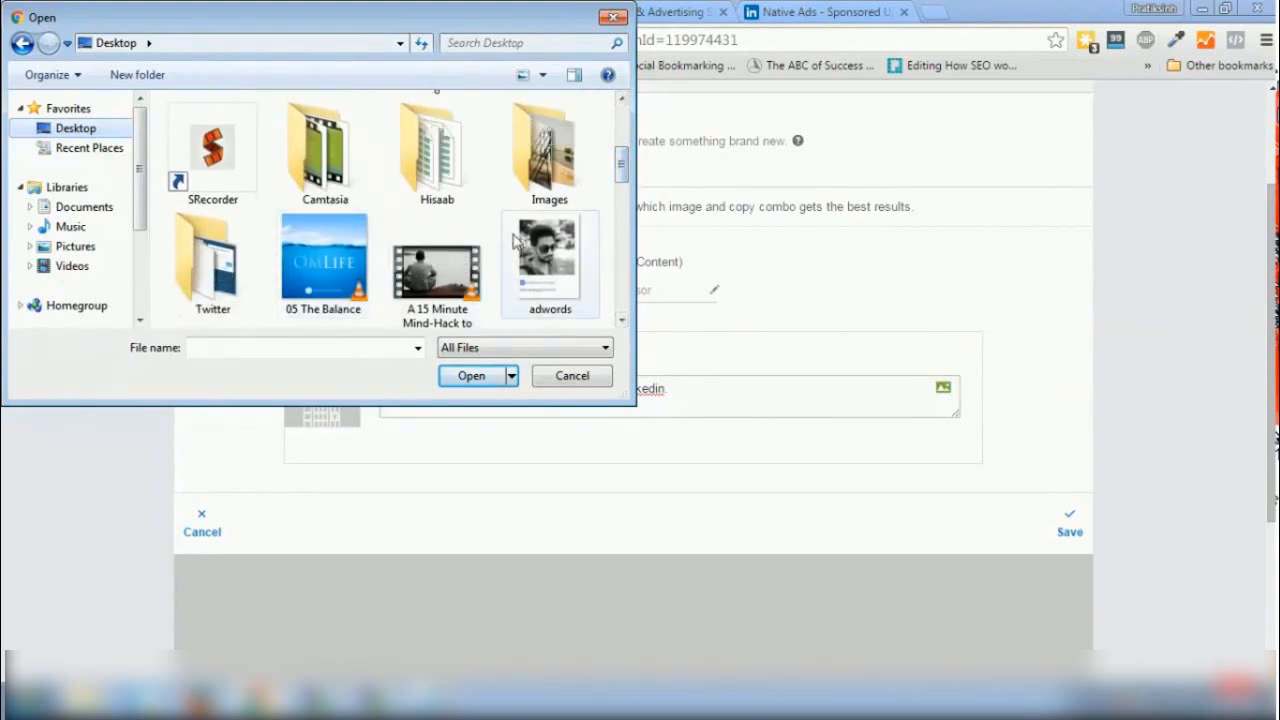
mouse_move(621, 167)
left_mouse_down()
mouse_move(622, 191)
mouse_move(621, 172)
left_mouse_up()
left_click(550, 242)
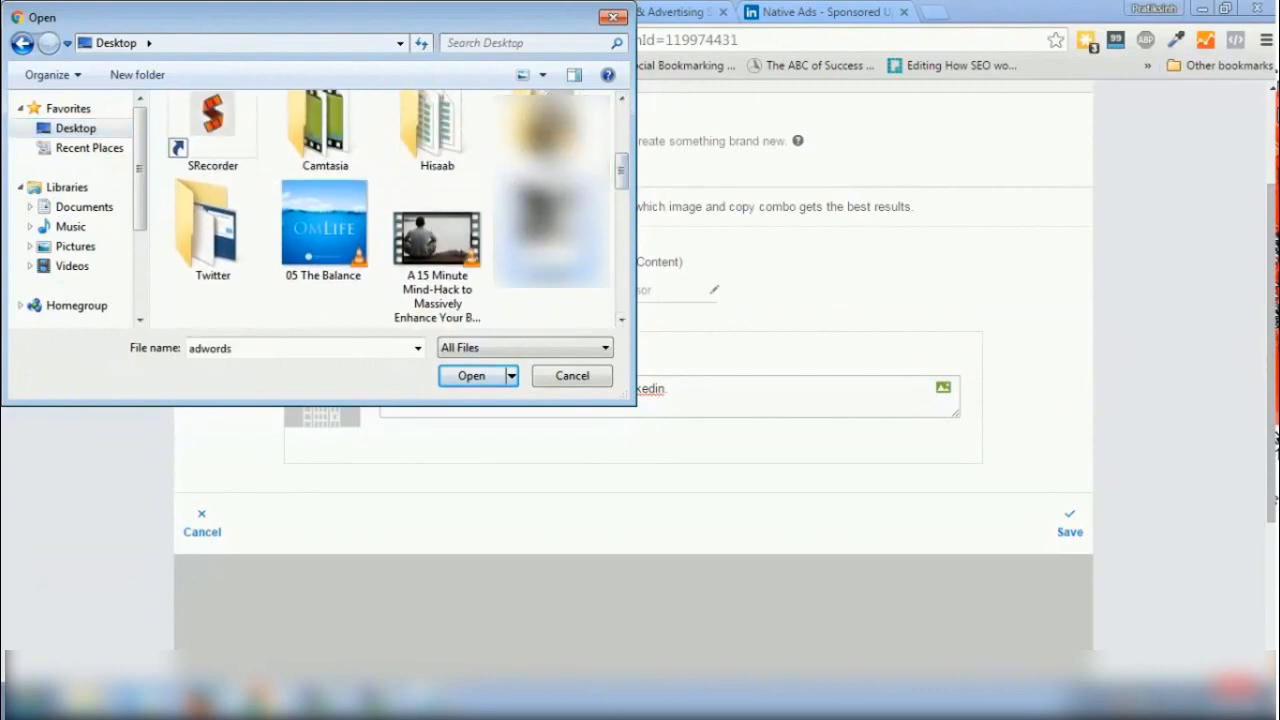
left_click(488, 380)
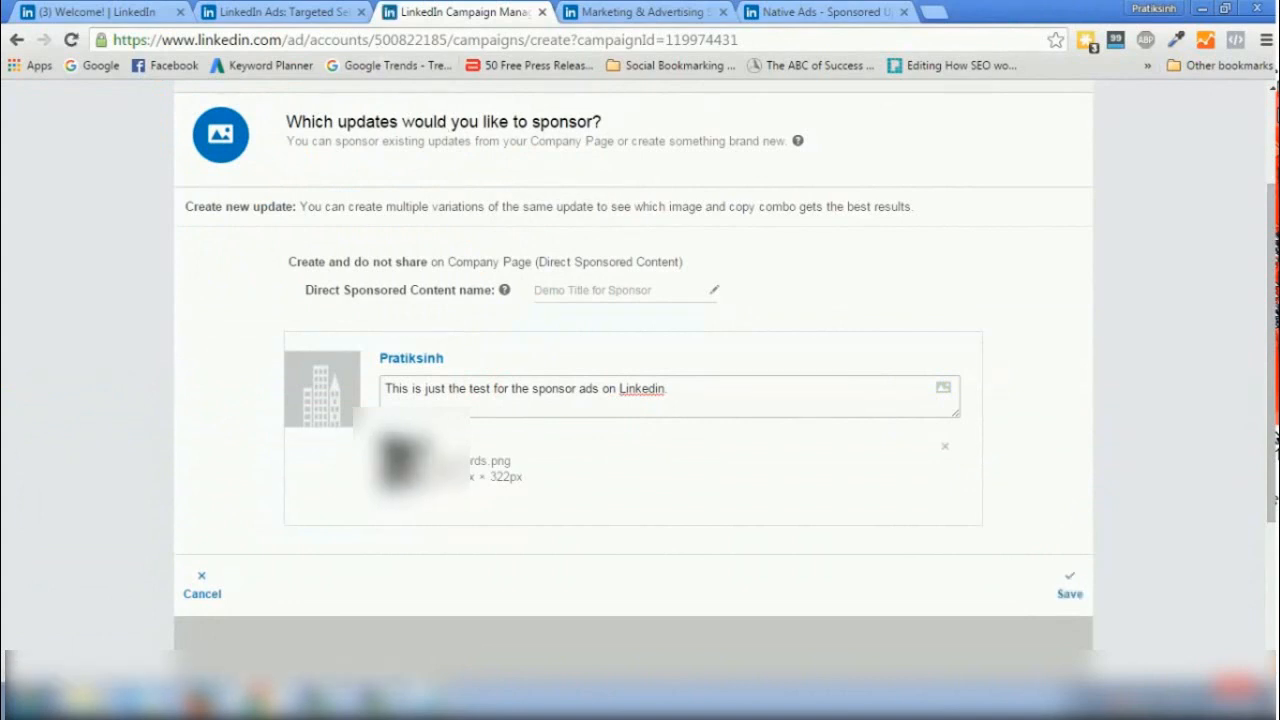
left_click(1066, 585)
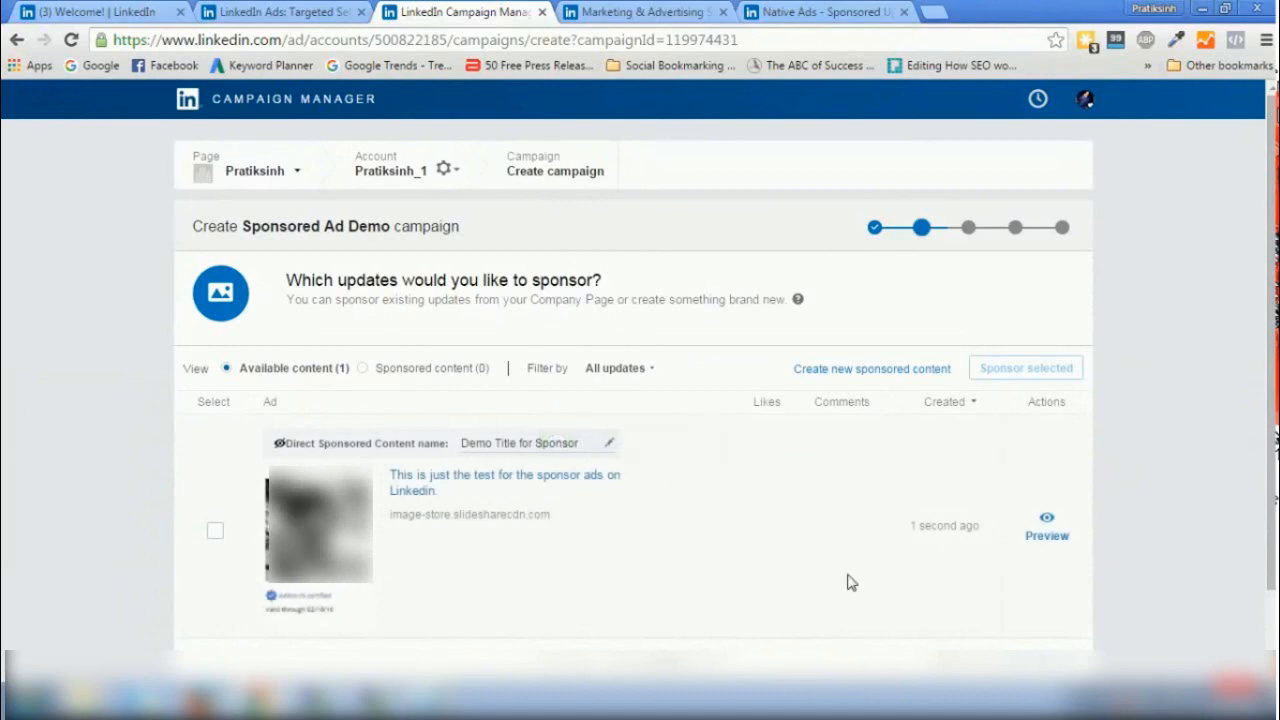
Preview the new sponsored update in its Desktop and Mobile/Tablet versions
left_click(1052, 542)
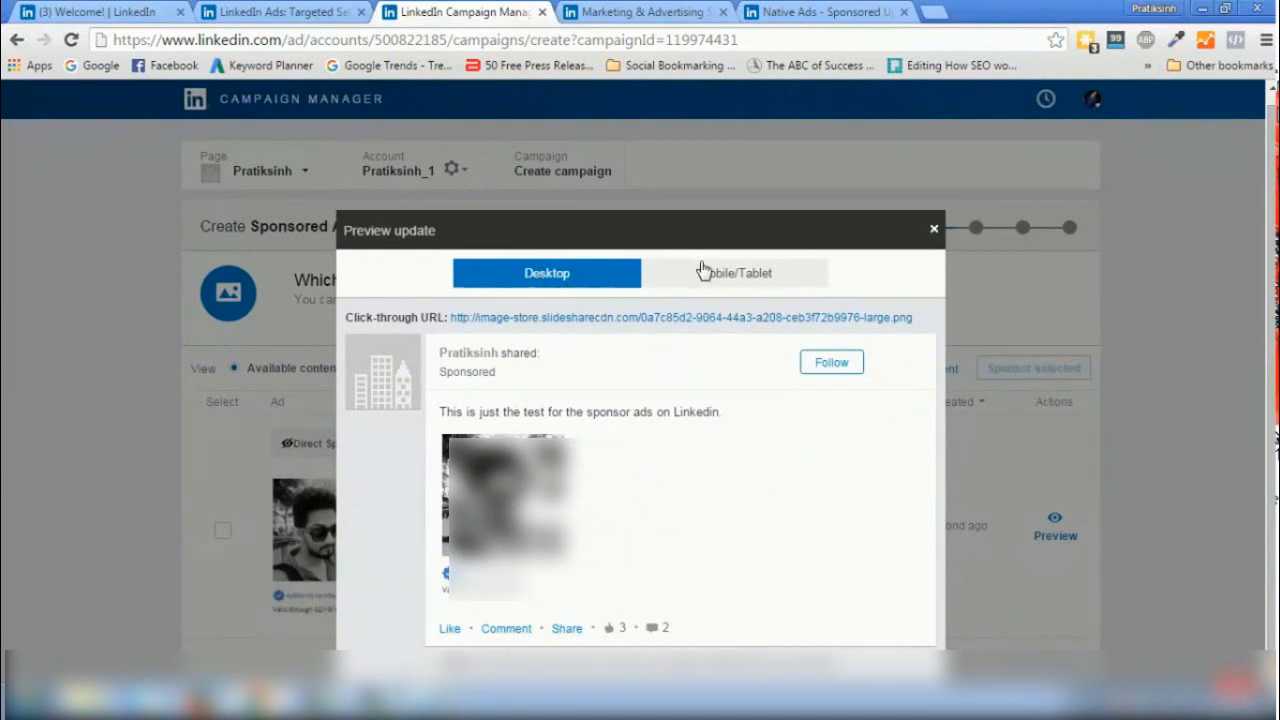
left_click(735, 277)
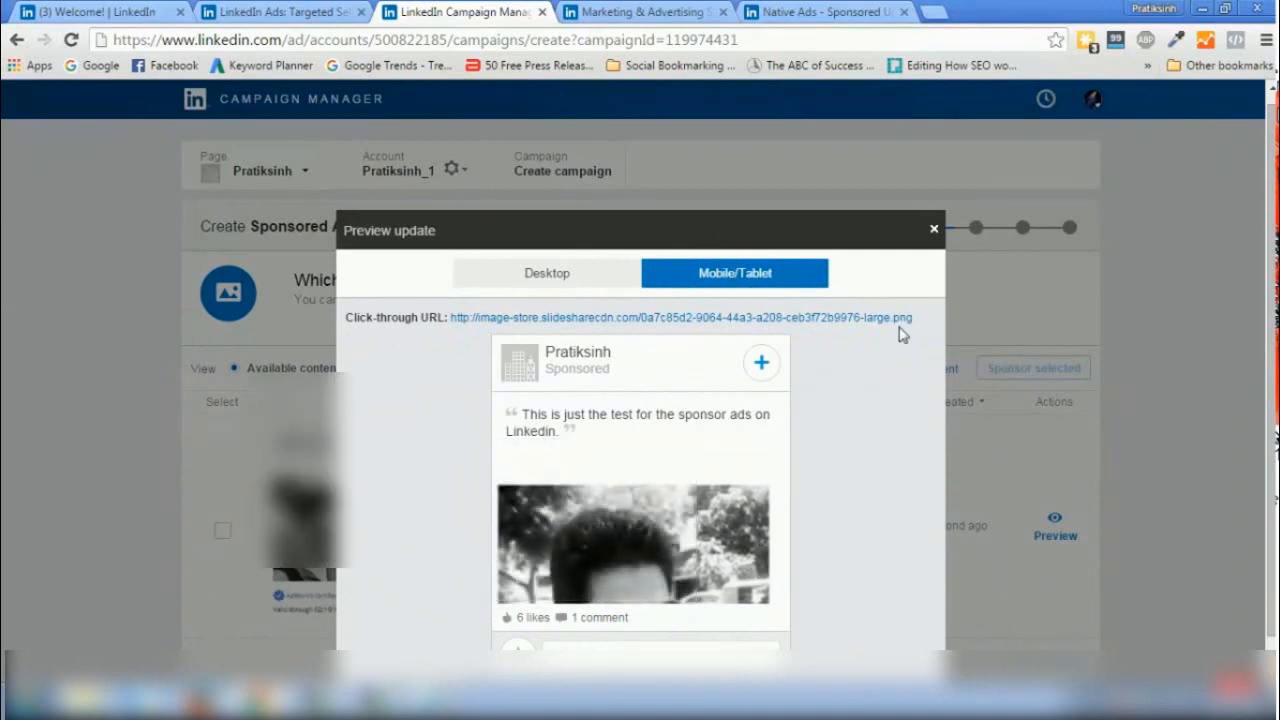
Close the update preview, select the "Demo Title for Sponsor" update for sponsoring, and continue to the audience targeting stage
left_click(933, 230)
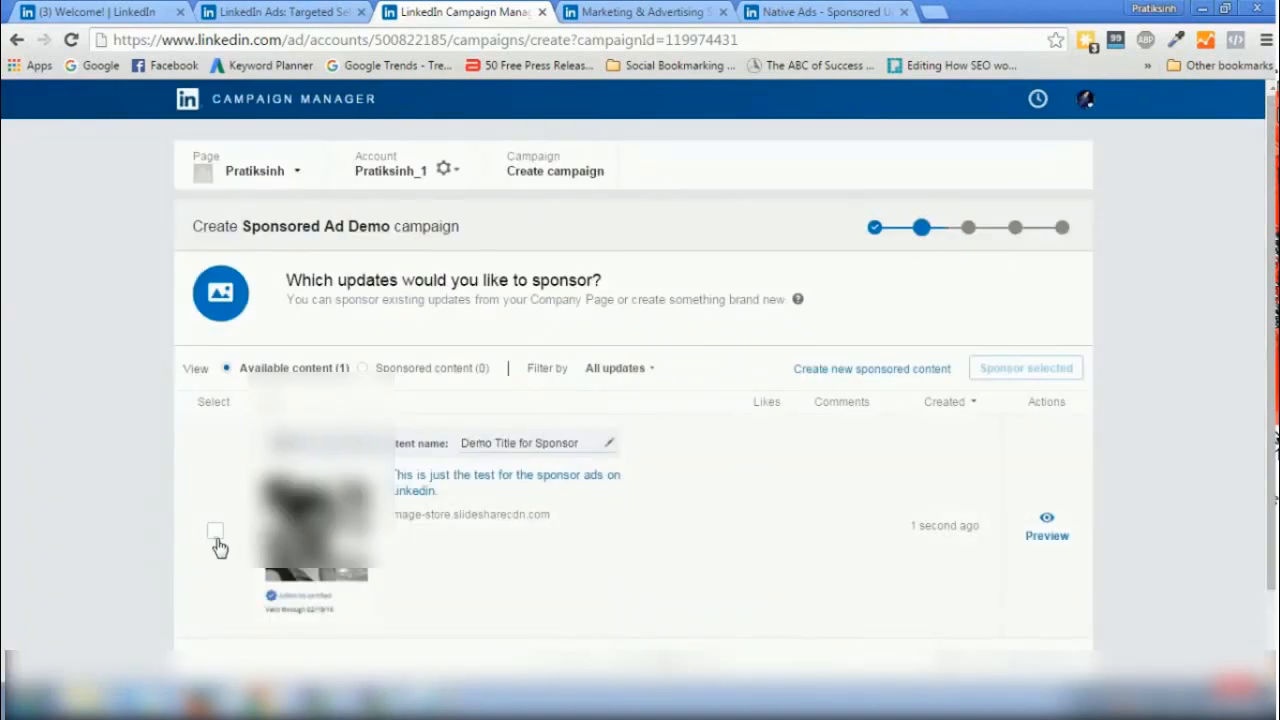
left_click(217, 541)
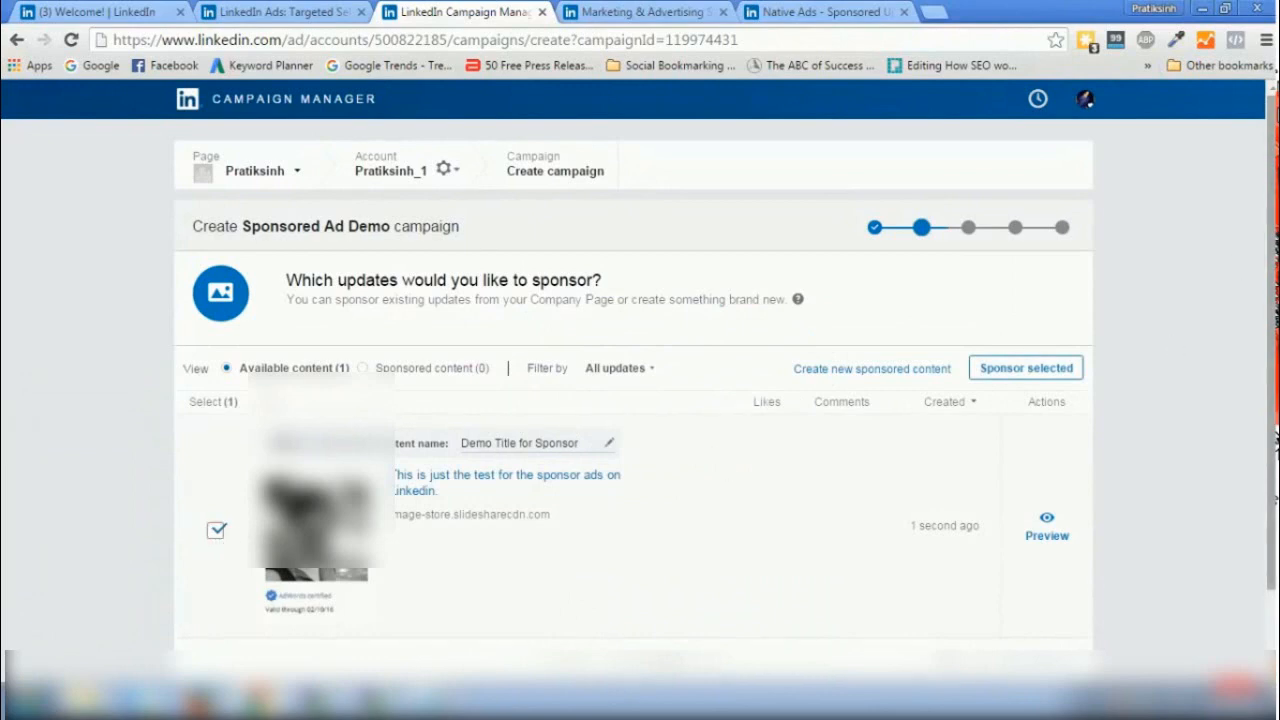
scroll(1219, 279, "down", 1)
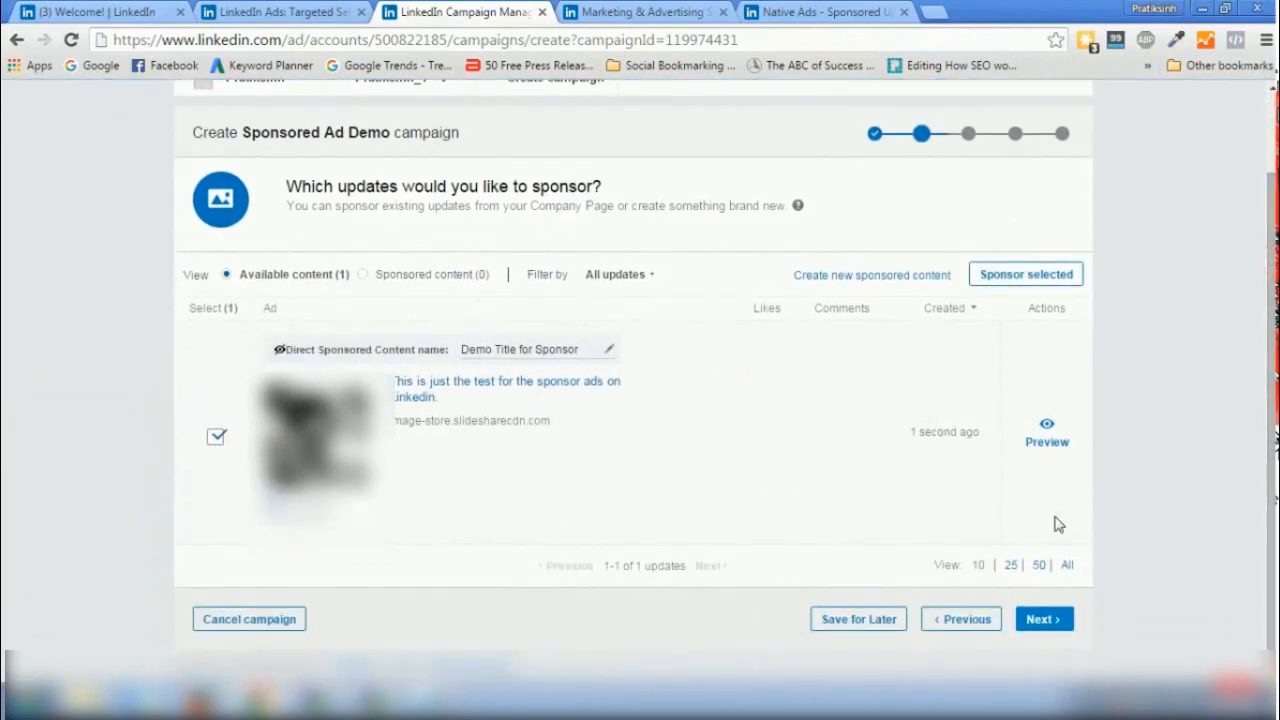
left_click(1057, 622)
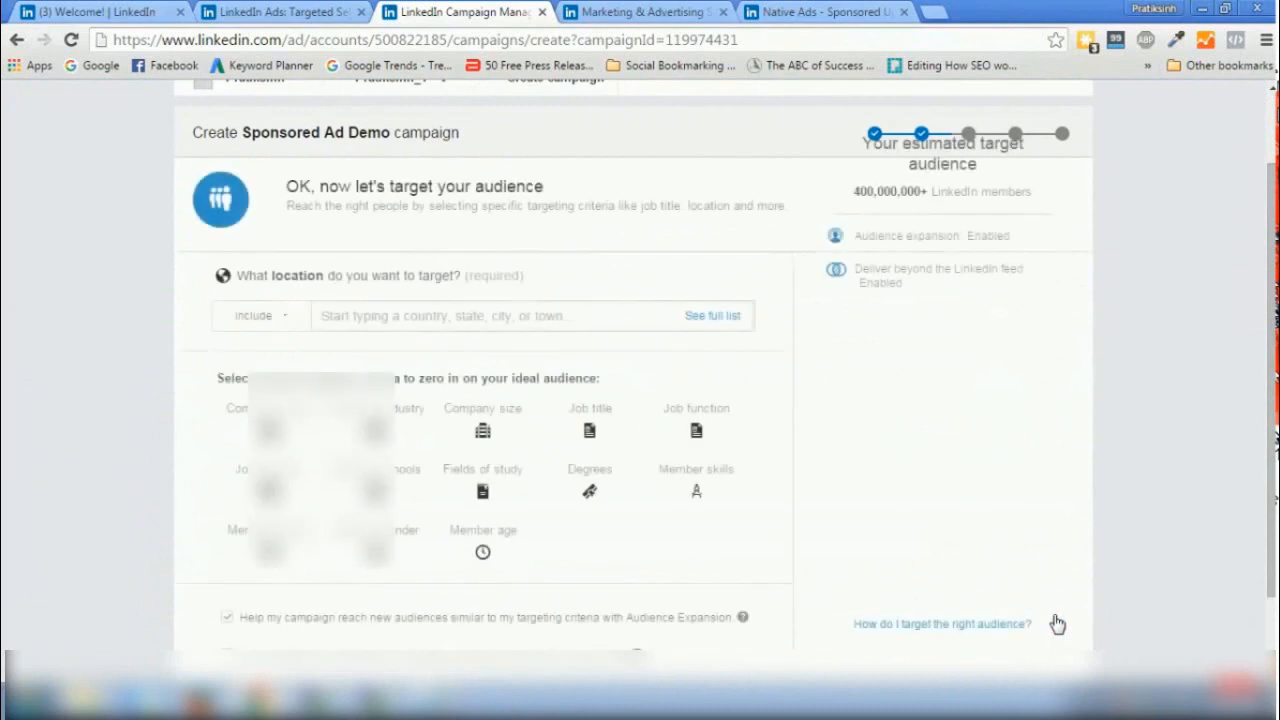
Include India as the target location for the Sponsored Ad Demo campaign
left_click(513, 323)
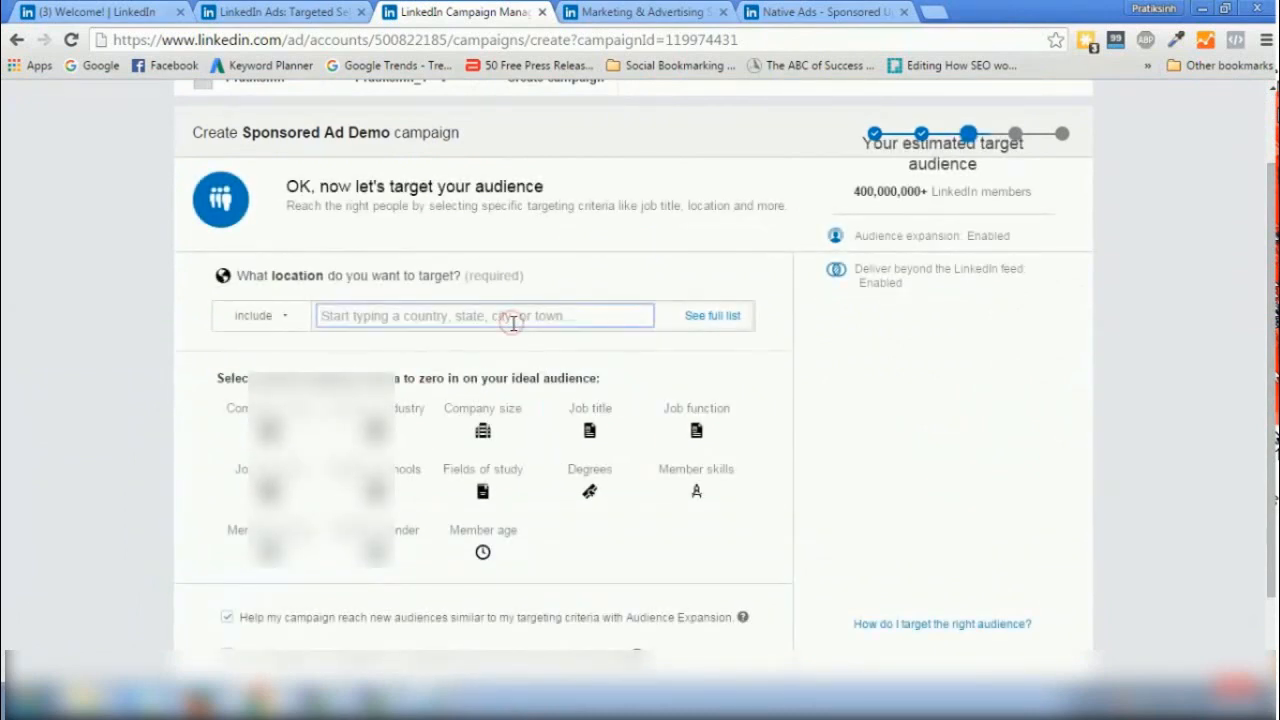
type("india")
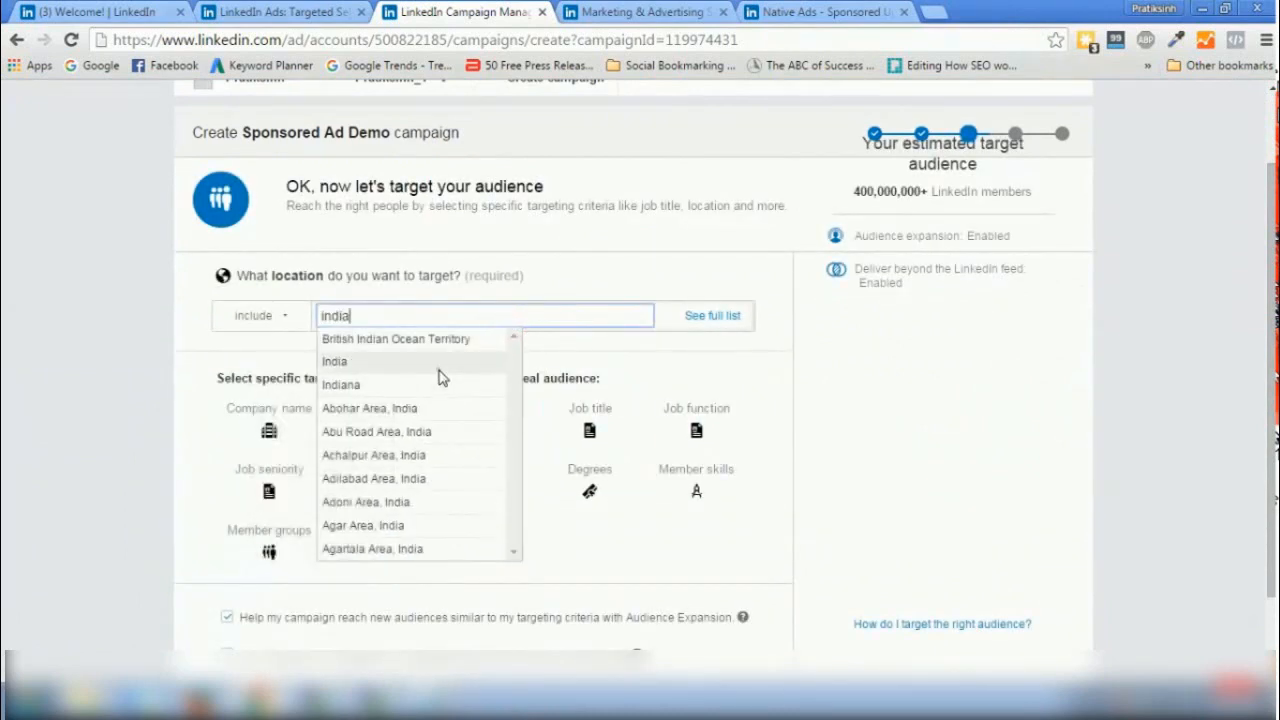
left_click(438, 364)
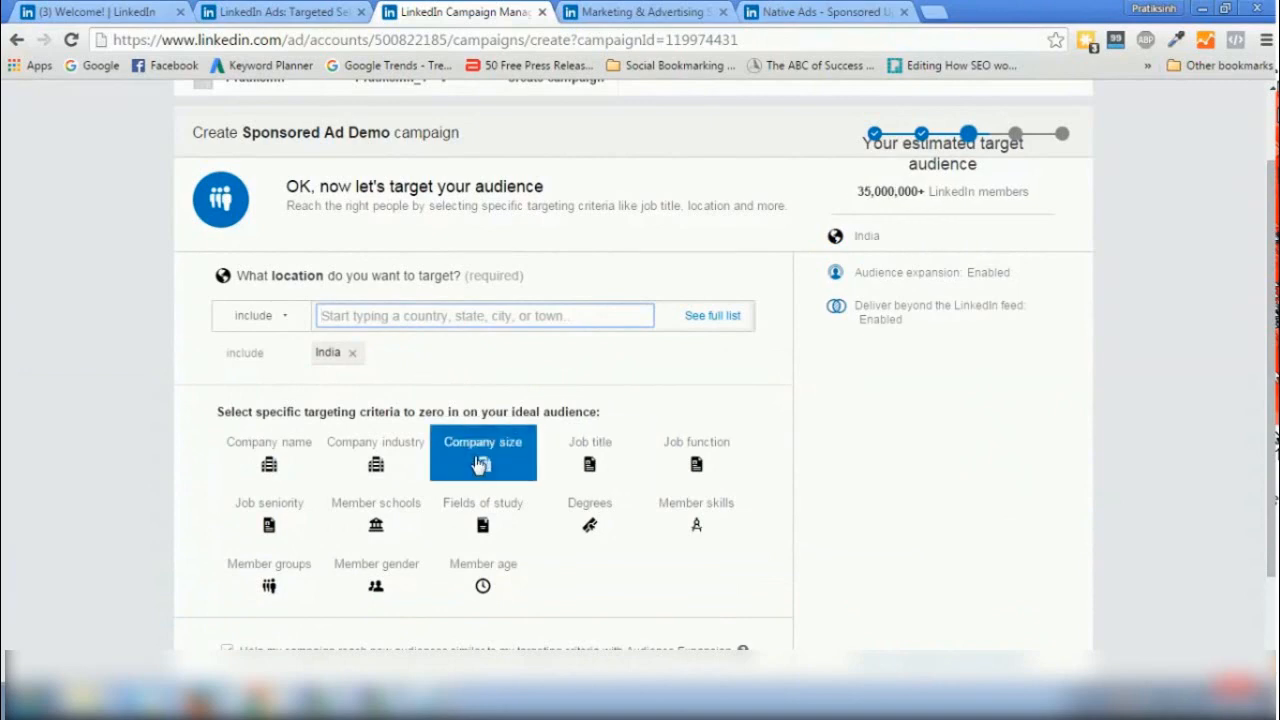
Add a job title criterion that includes Sales Manager, and continue to the campaign's bid and budget settings
left_click(597, 448)
left_click(419, 450)
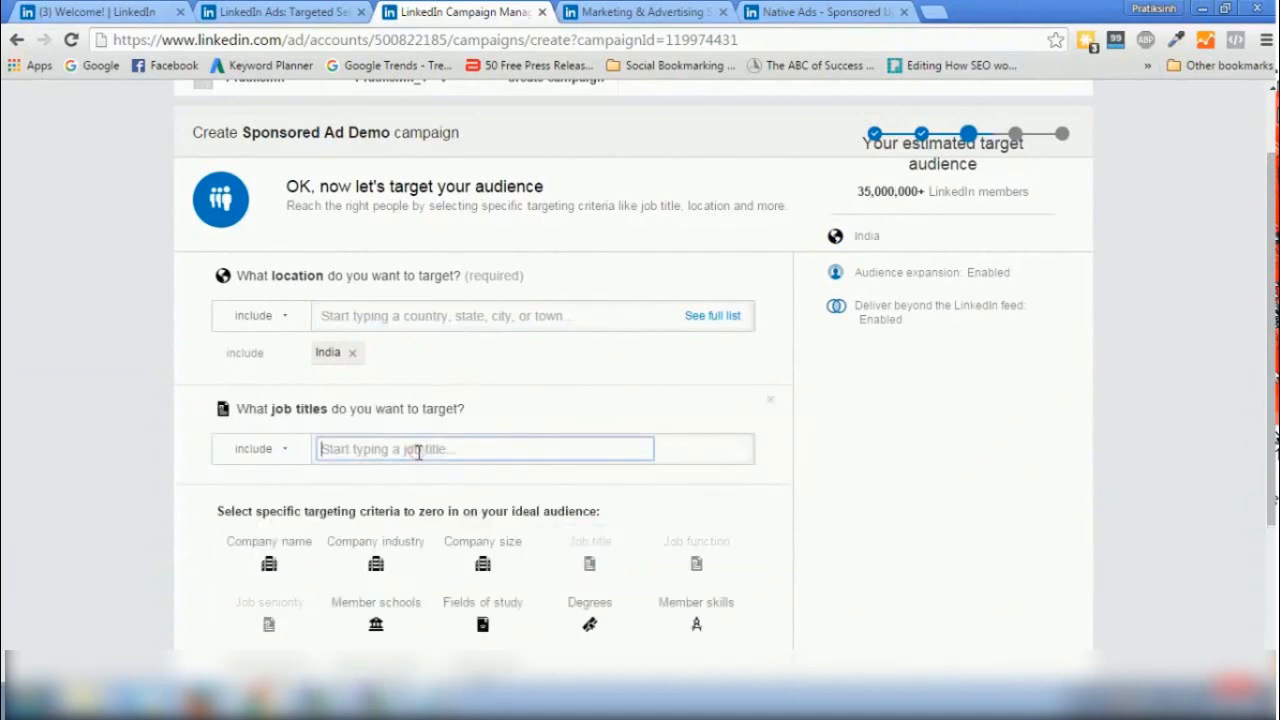
type("sales")
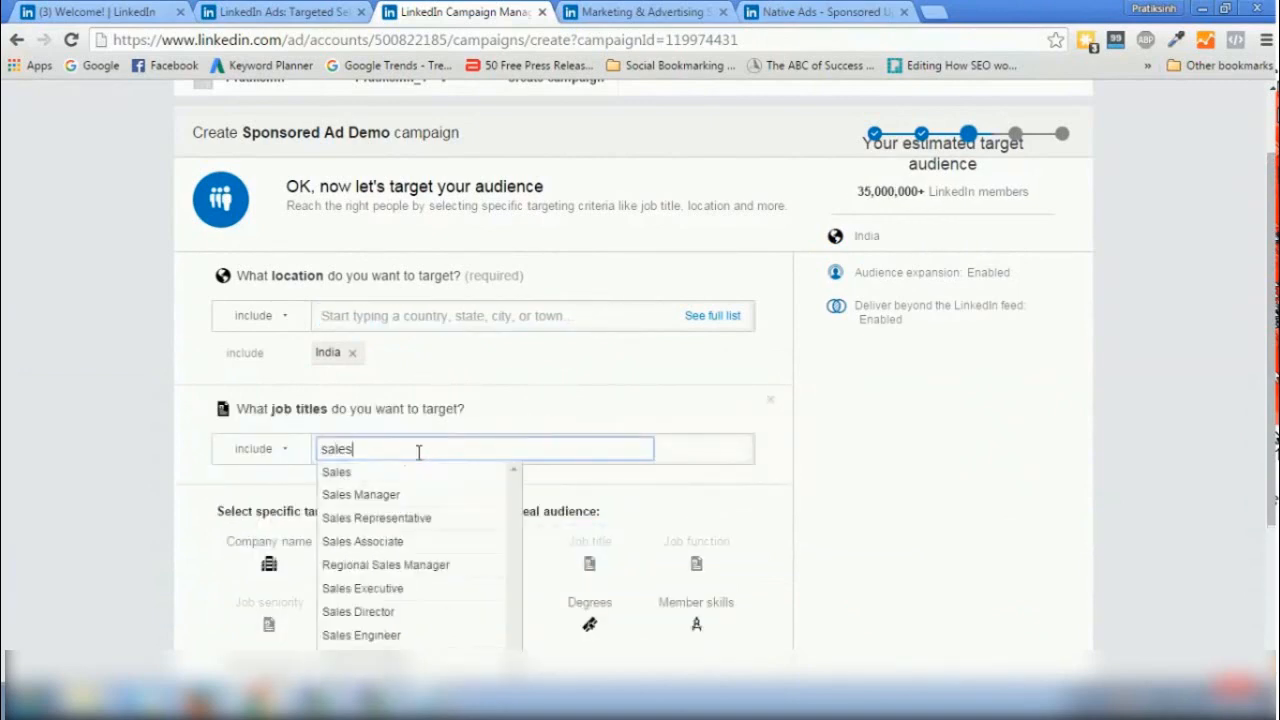
left_click(378, 494)
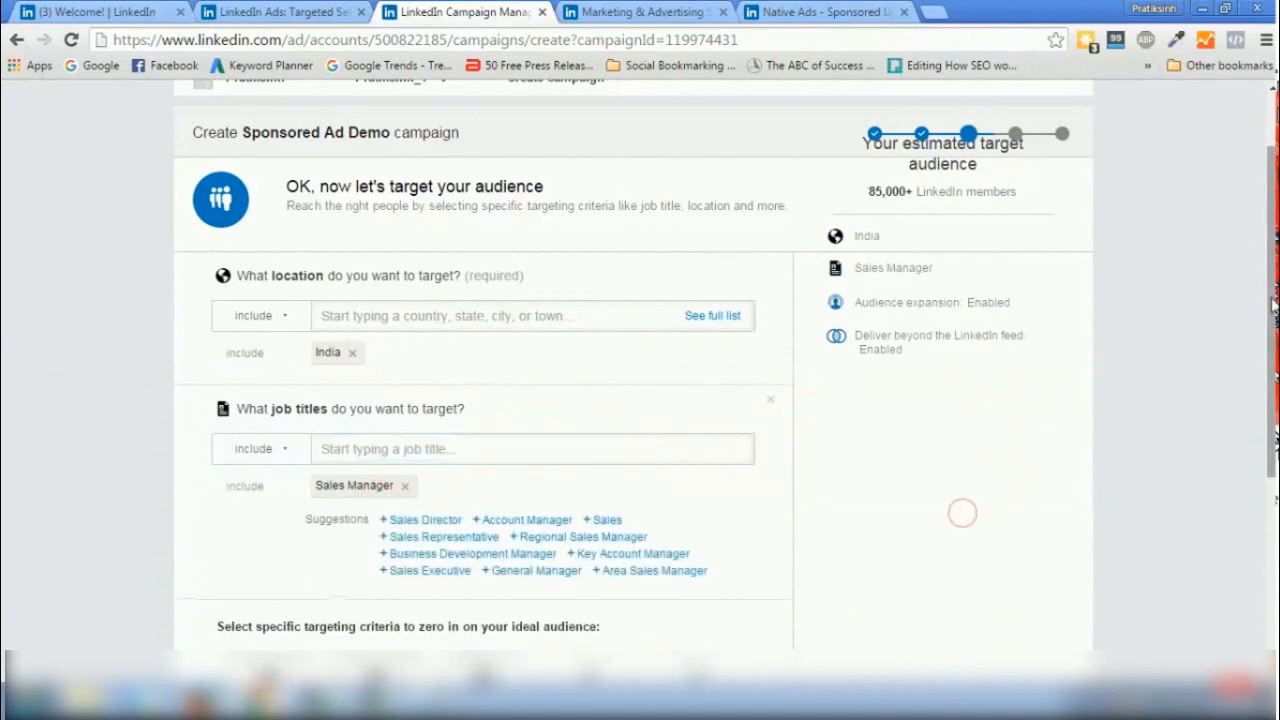
left_click_drag(1270, 283, 1271, 474)
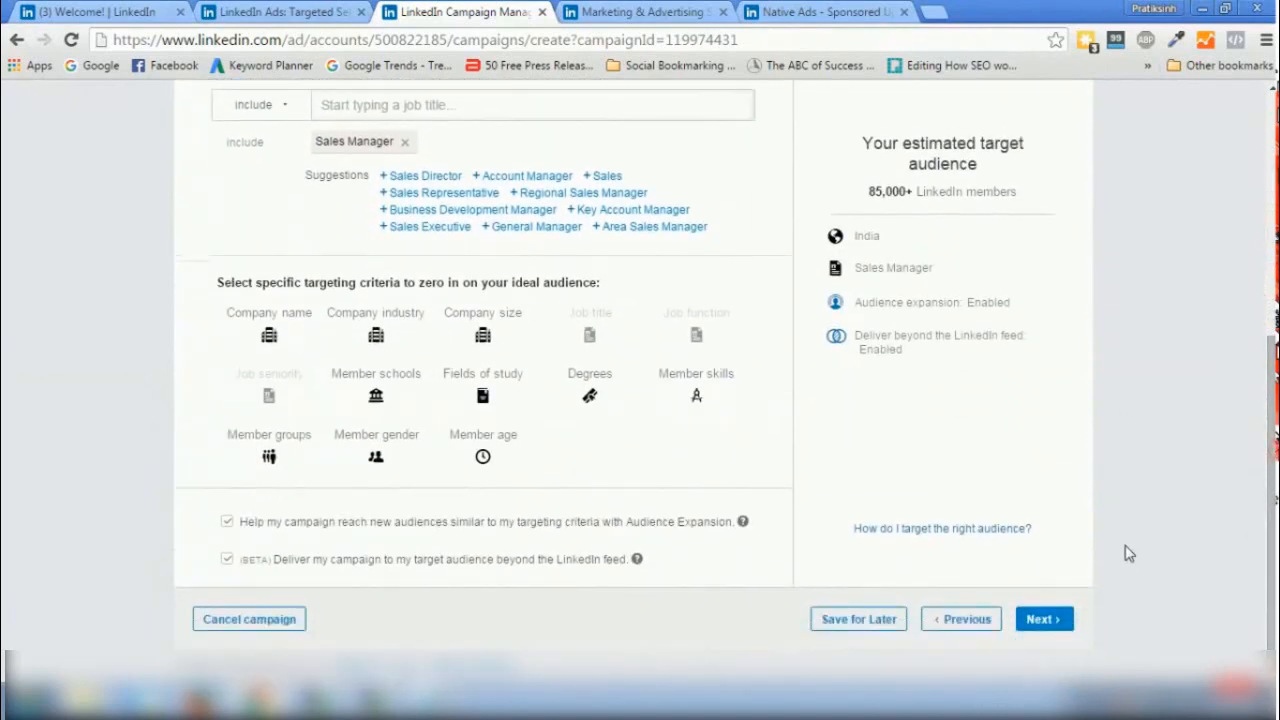
left_click(1052, 620)
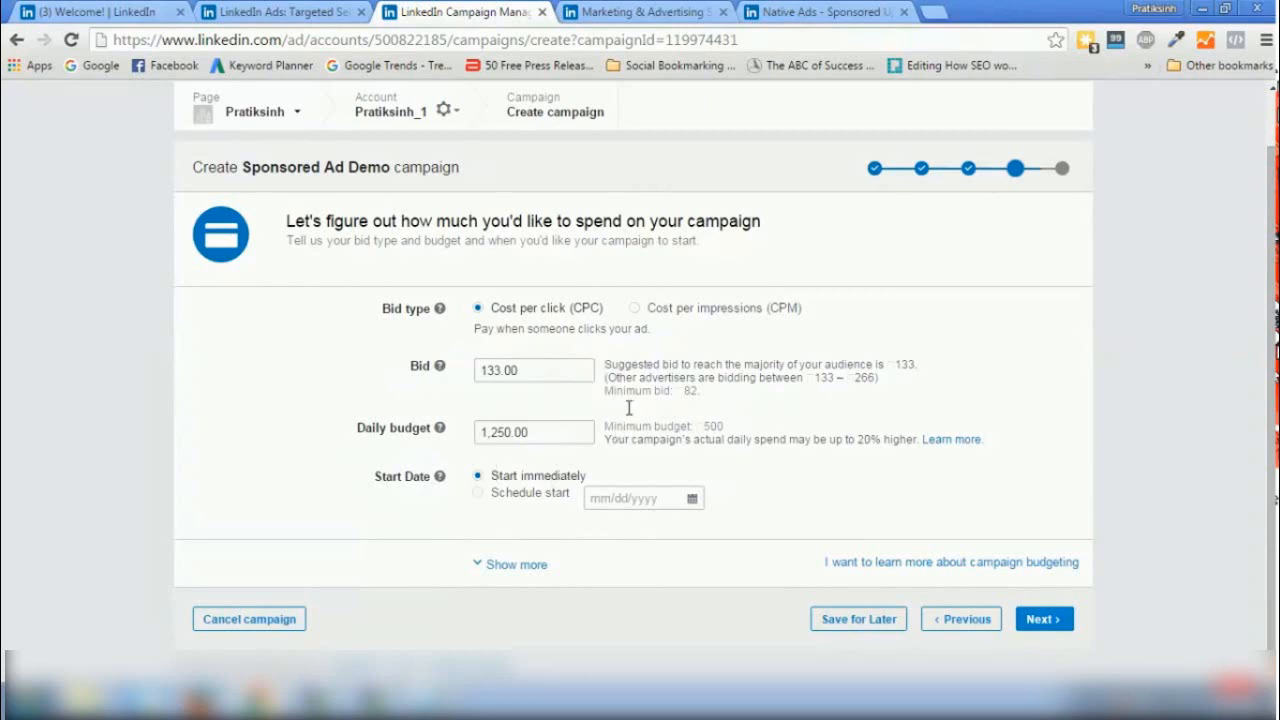
Accept the CPC bid, daily budget and immediate start as set, and look over the launch stage's account details and payment form
left_click(1048, 630)
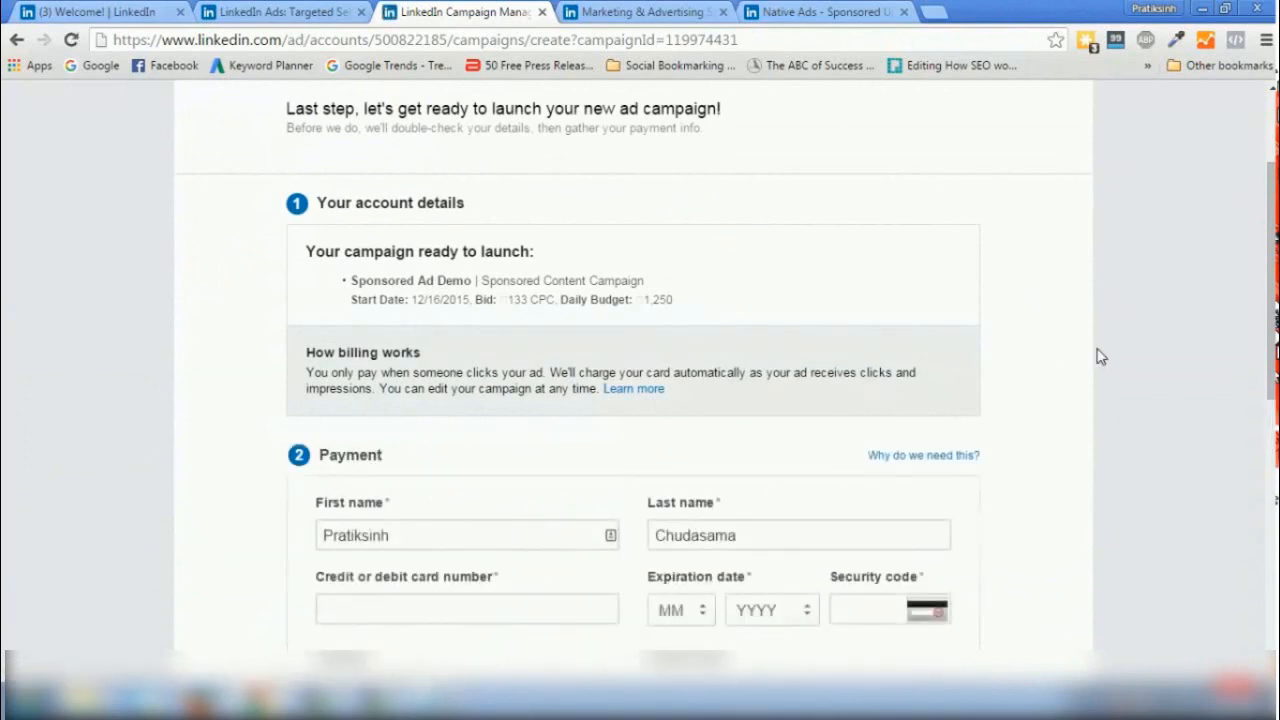
scroll(1272, 300, "down", 3)
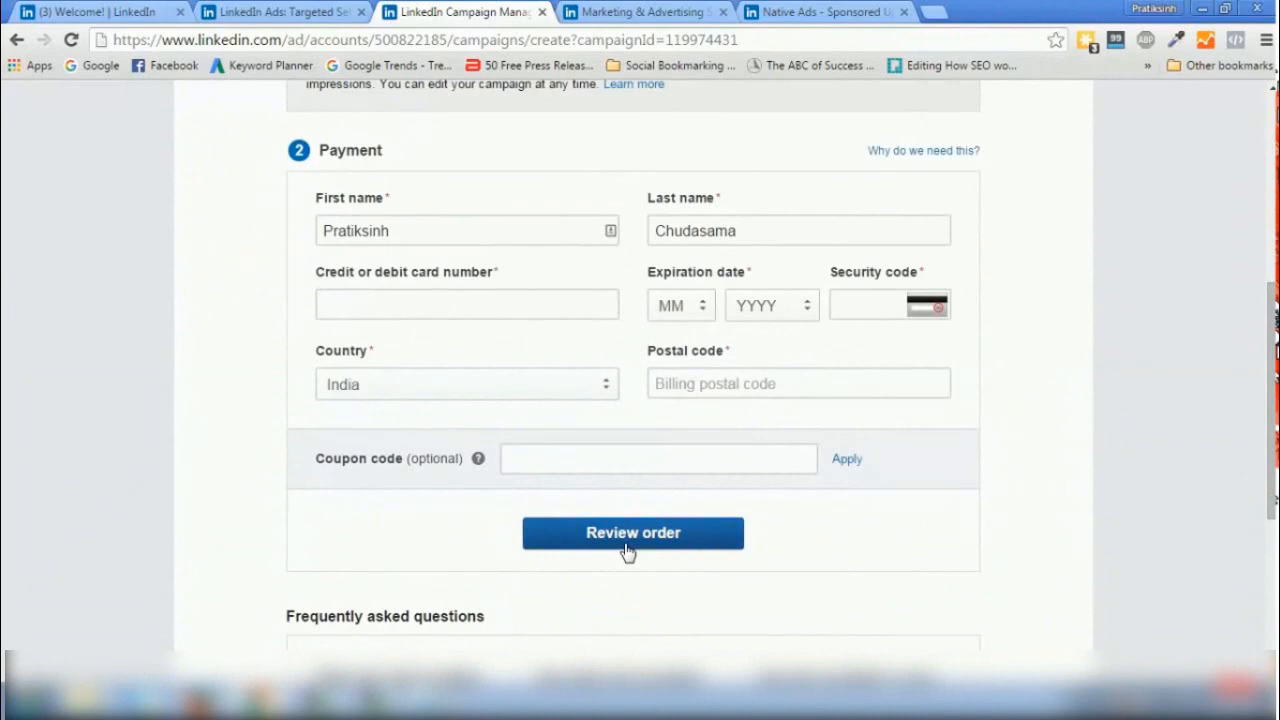
scroll(1270, 400, "up", 5)
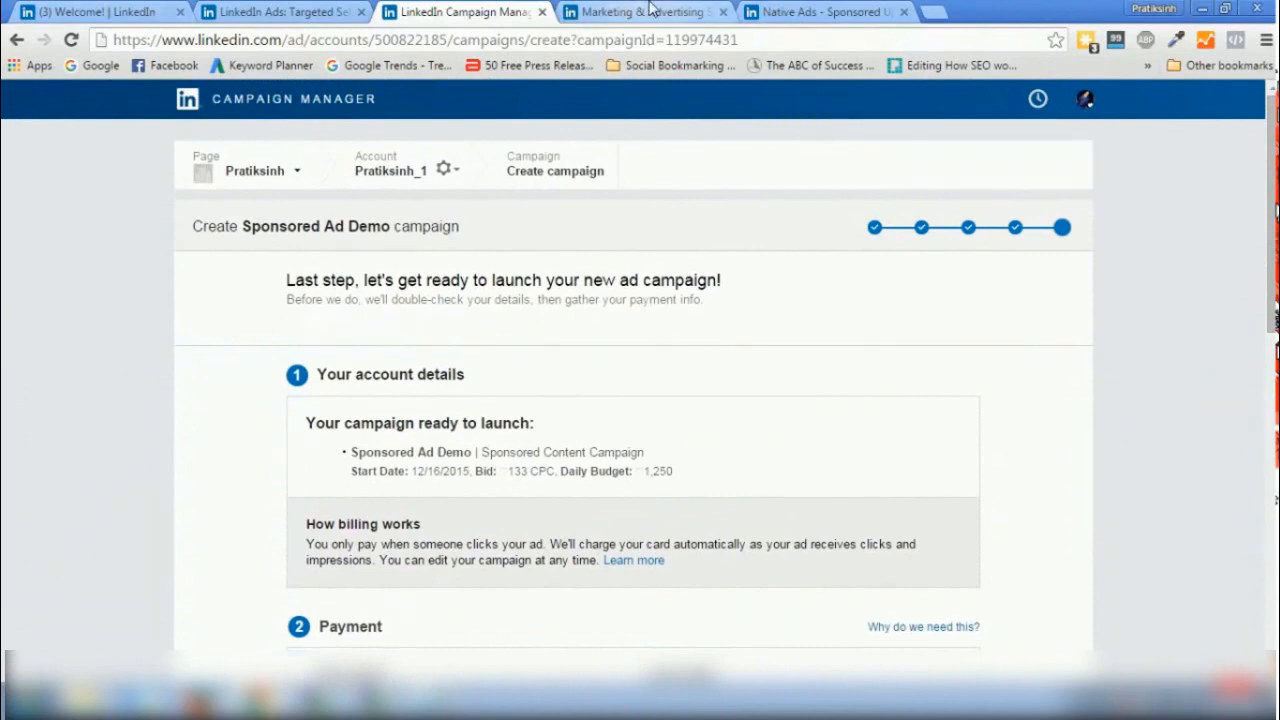
Close the Sponsored Updates product page and look over the ad products offered on the Marketing Solutions page
left_click(785, 11)
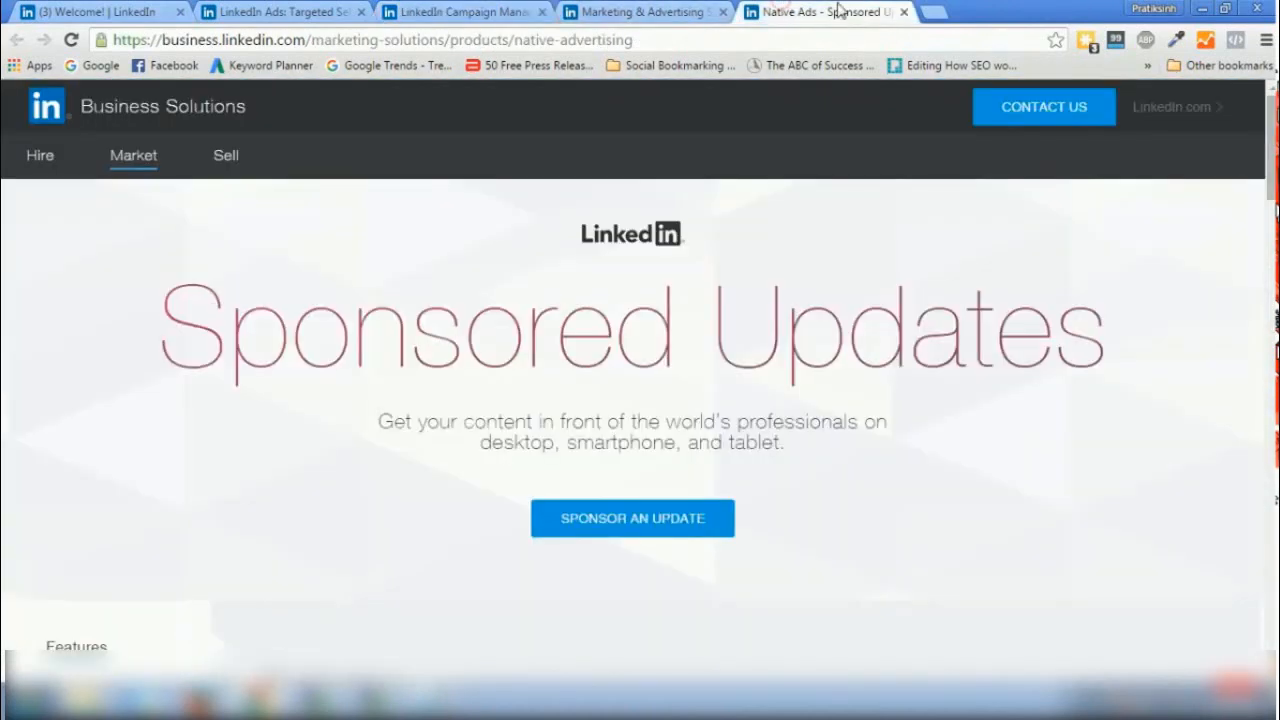
left_click(904, 12)
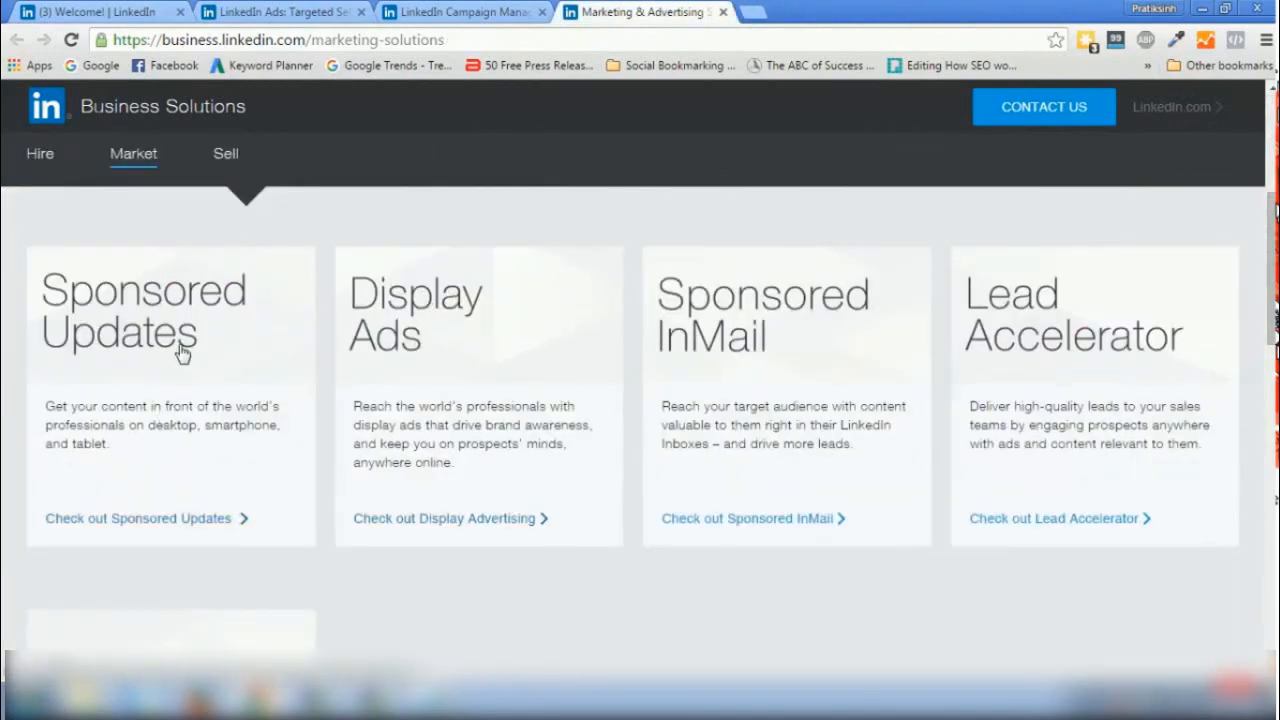
left_click_drag(1273, 282, 1275, 340)
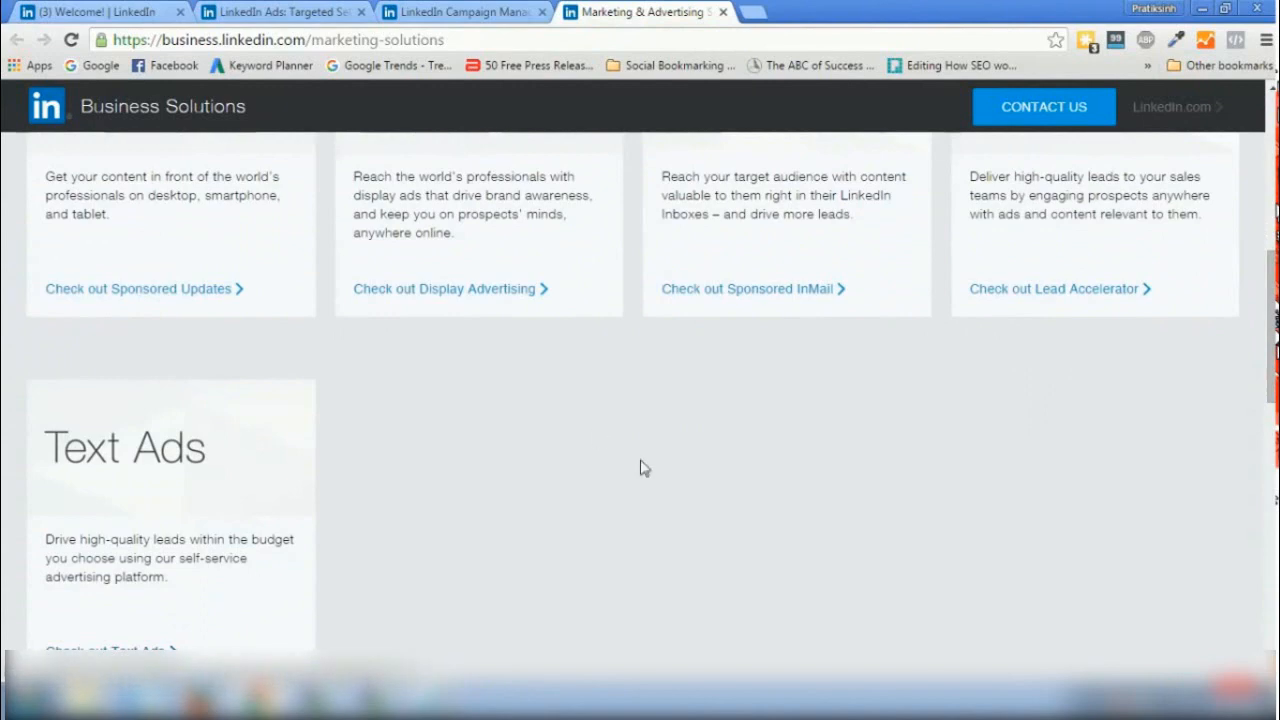
left_click_drag(1273, 338, 1273, 282)
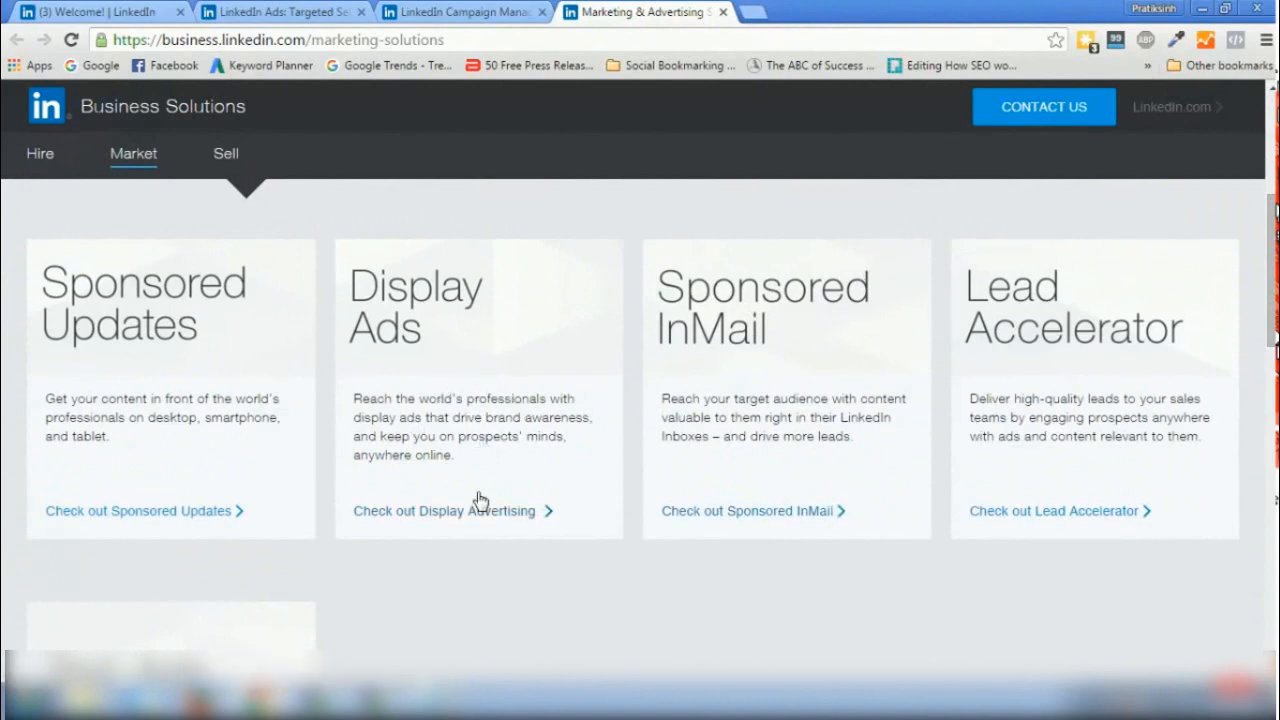
Open Display Advertising separately from the Marketing Solutions page, examine the fields of the Contact Us form, and close that page
middle_click(472, 524)
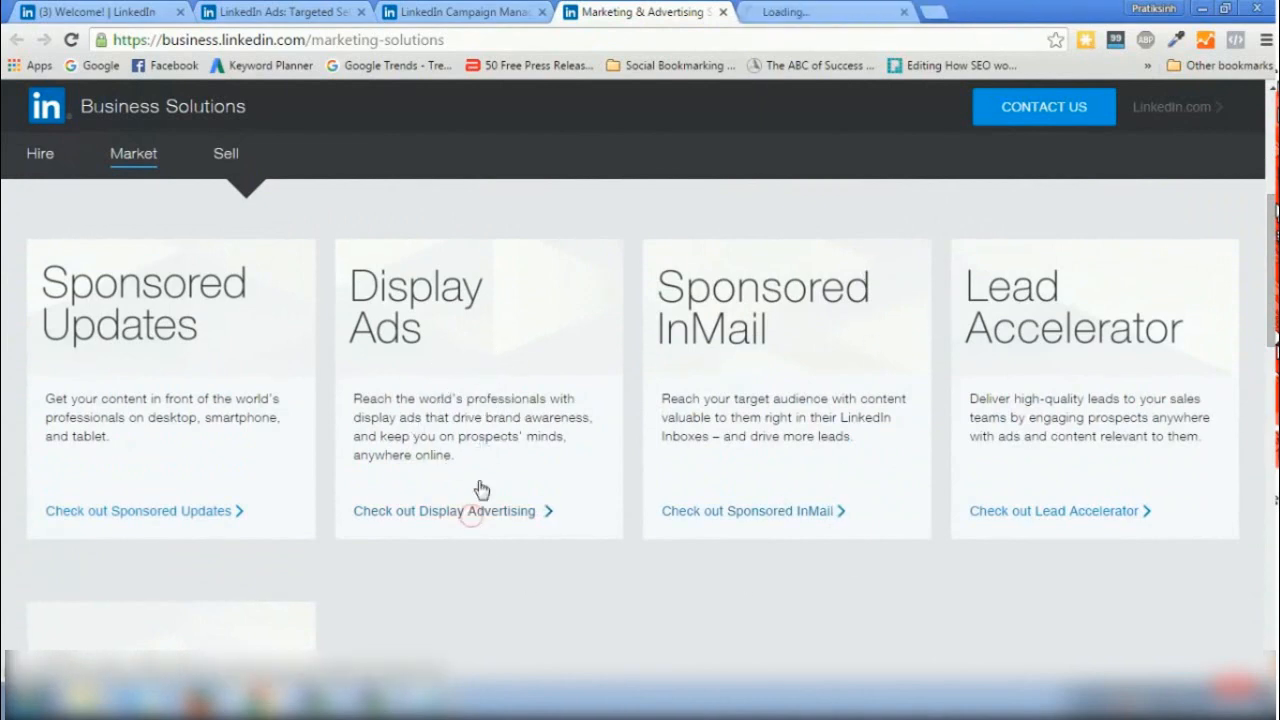
left_click(805, 11)
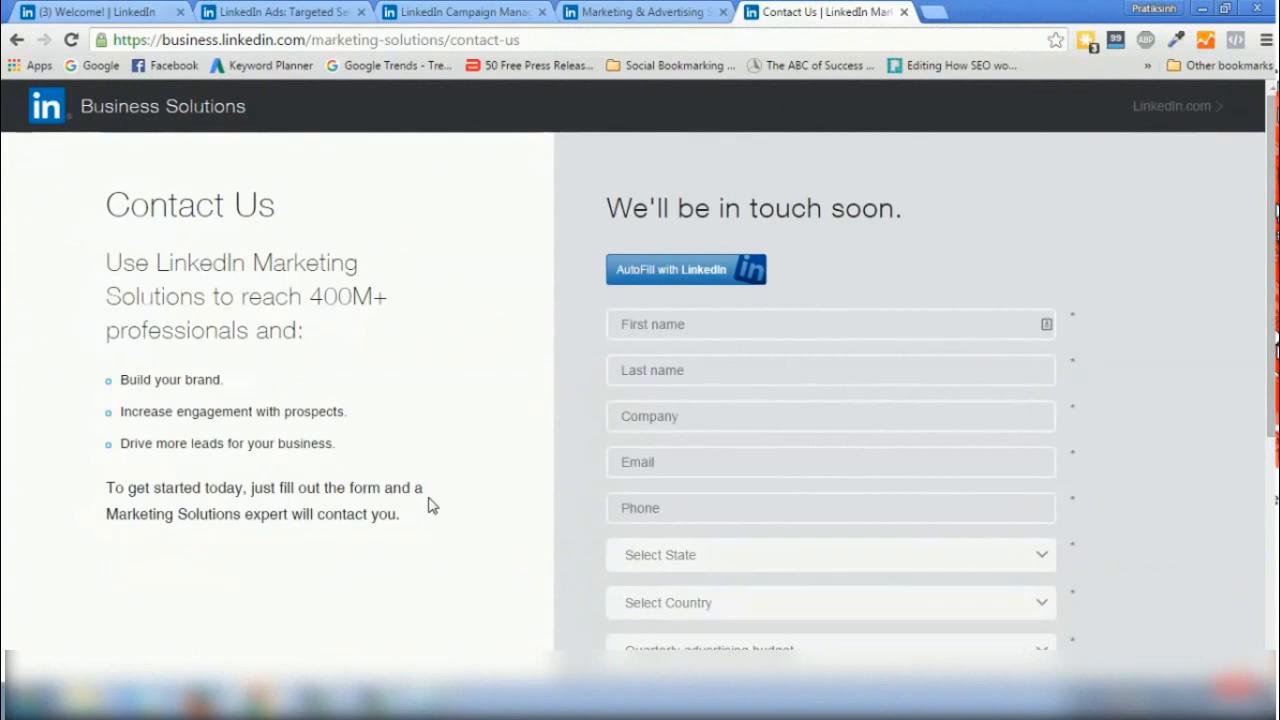
scroll(1180, 189, "down", 3)
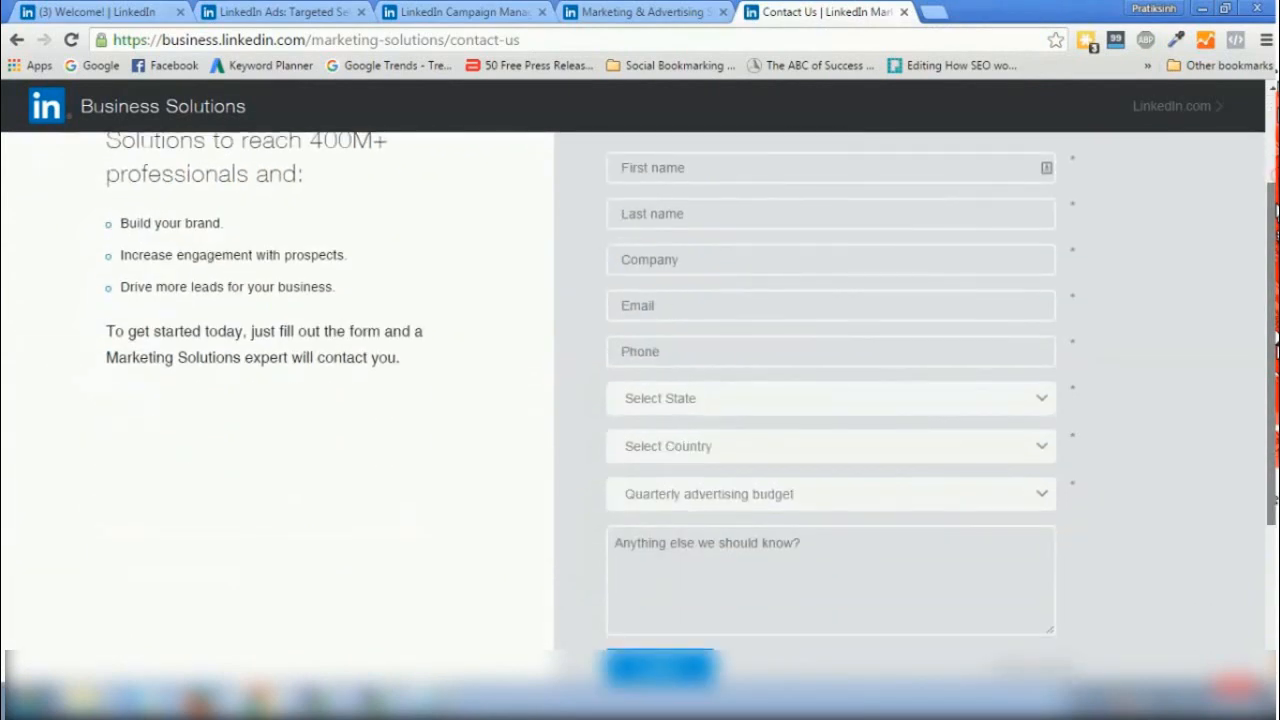
scroll(1024, 186, "up", 1)
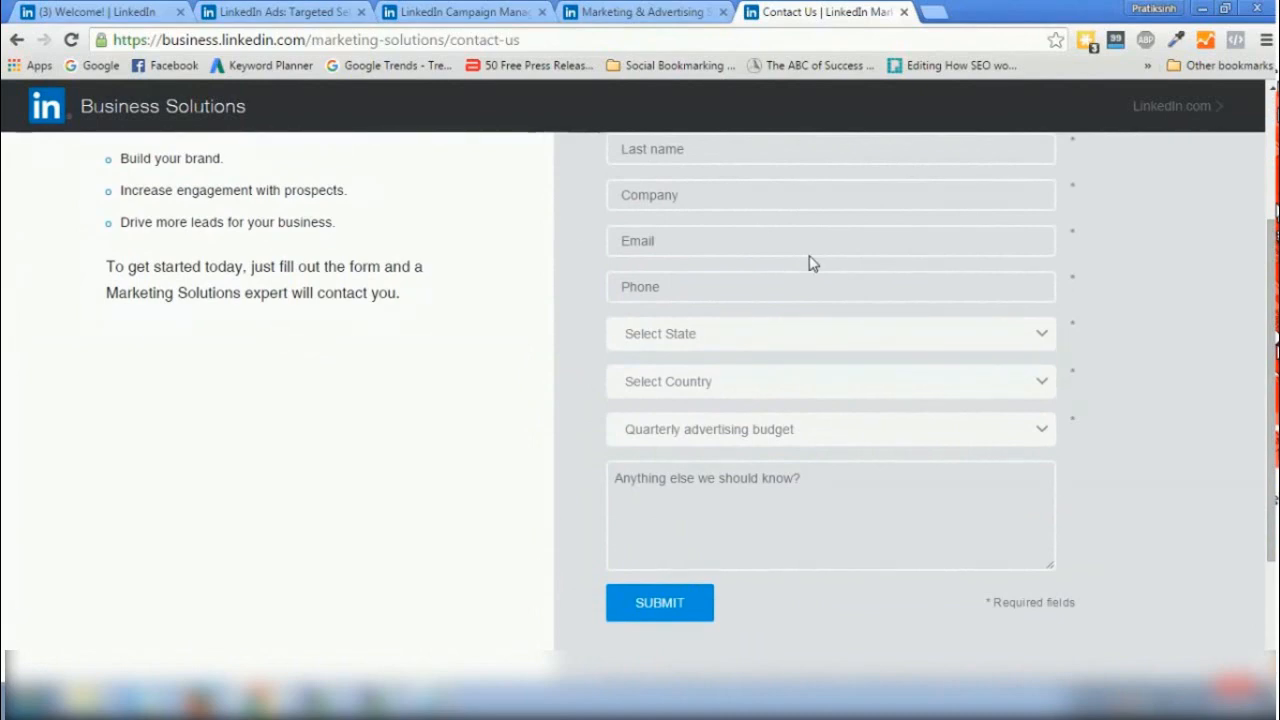
scroll(1268, 322, "up", 3)
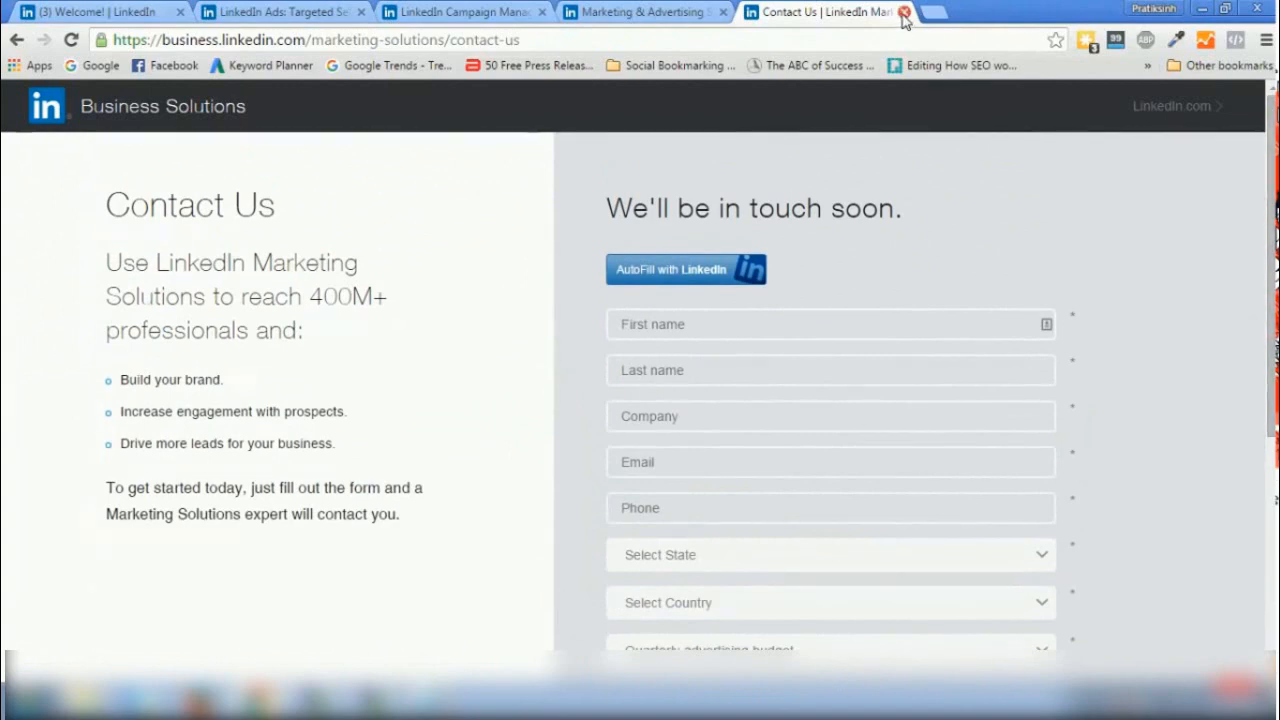
left_click(904, 13)
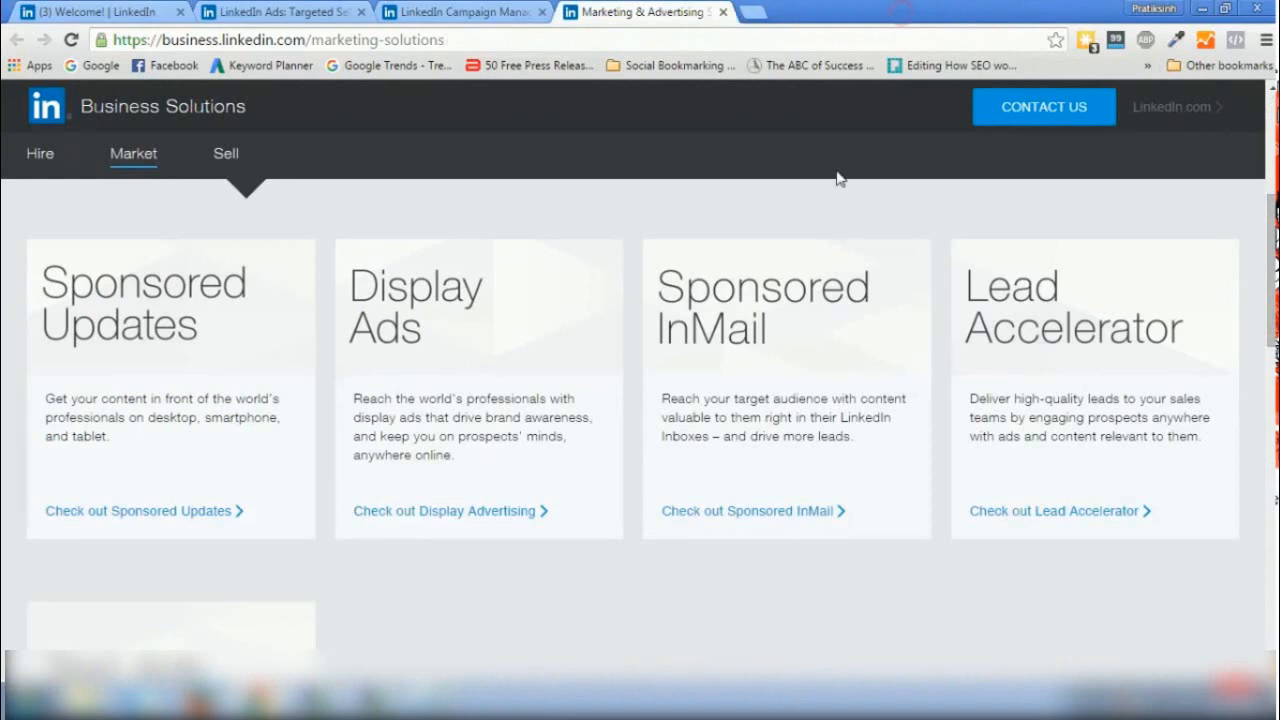
Open the Sponsored InMail product page separately from the Marketing Solutions page
middle_click(759, 514)
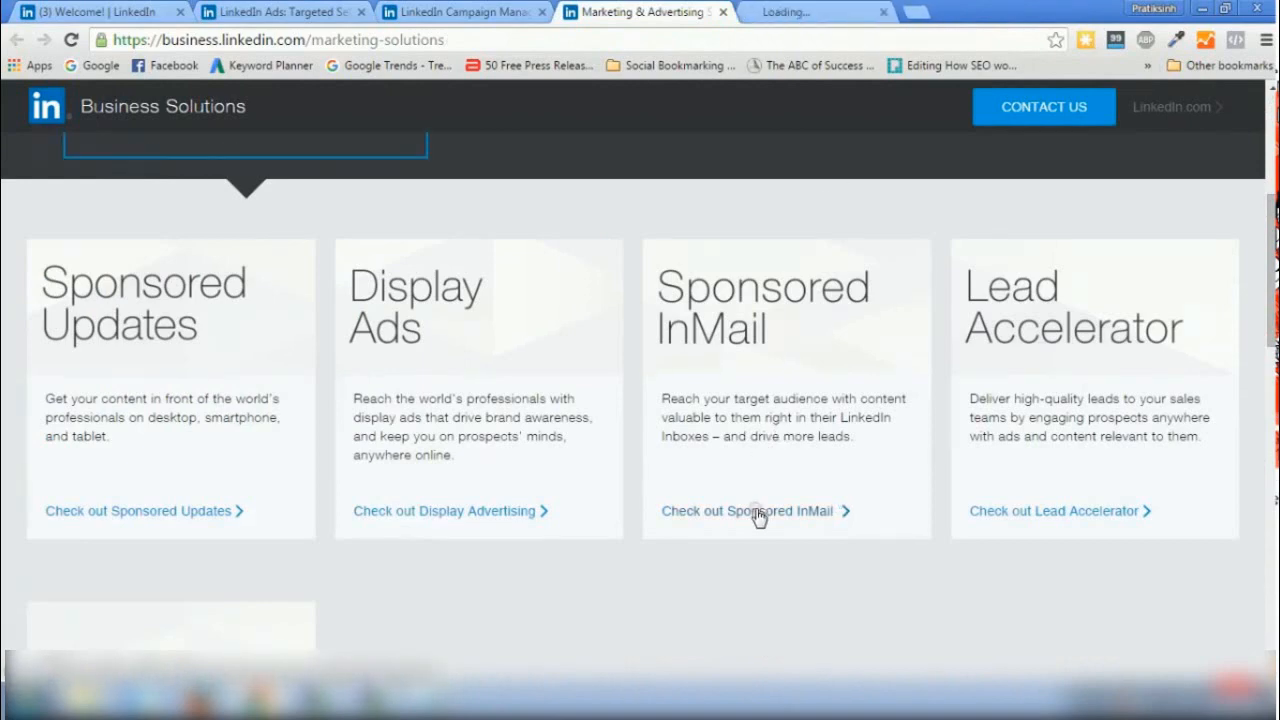
left_click(815, 11)
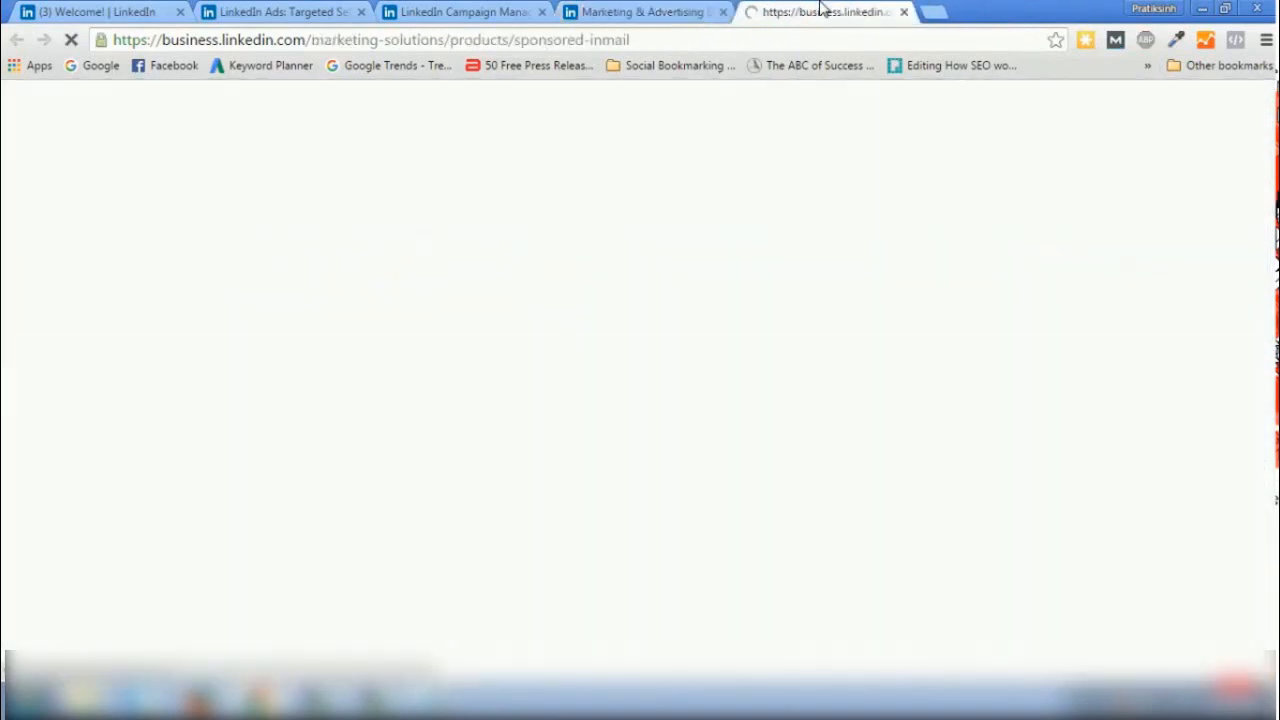